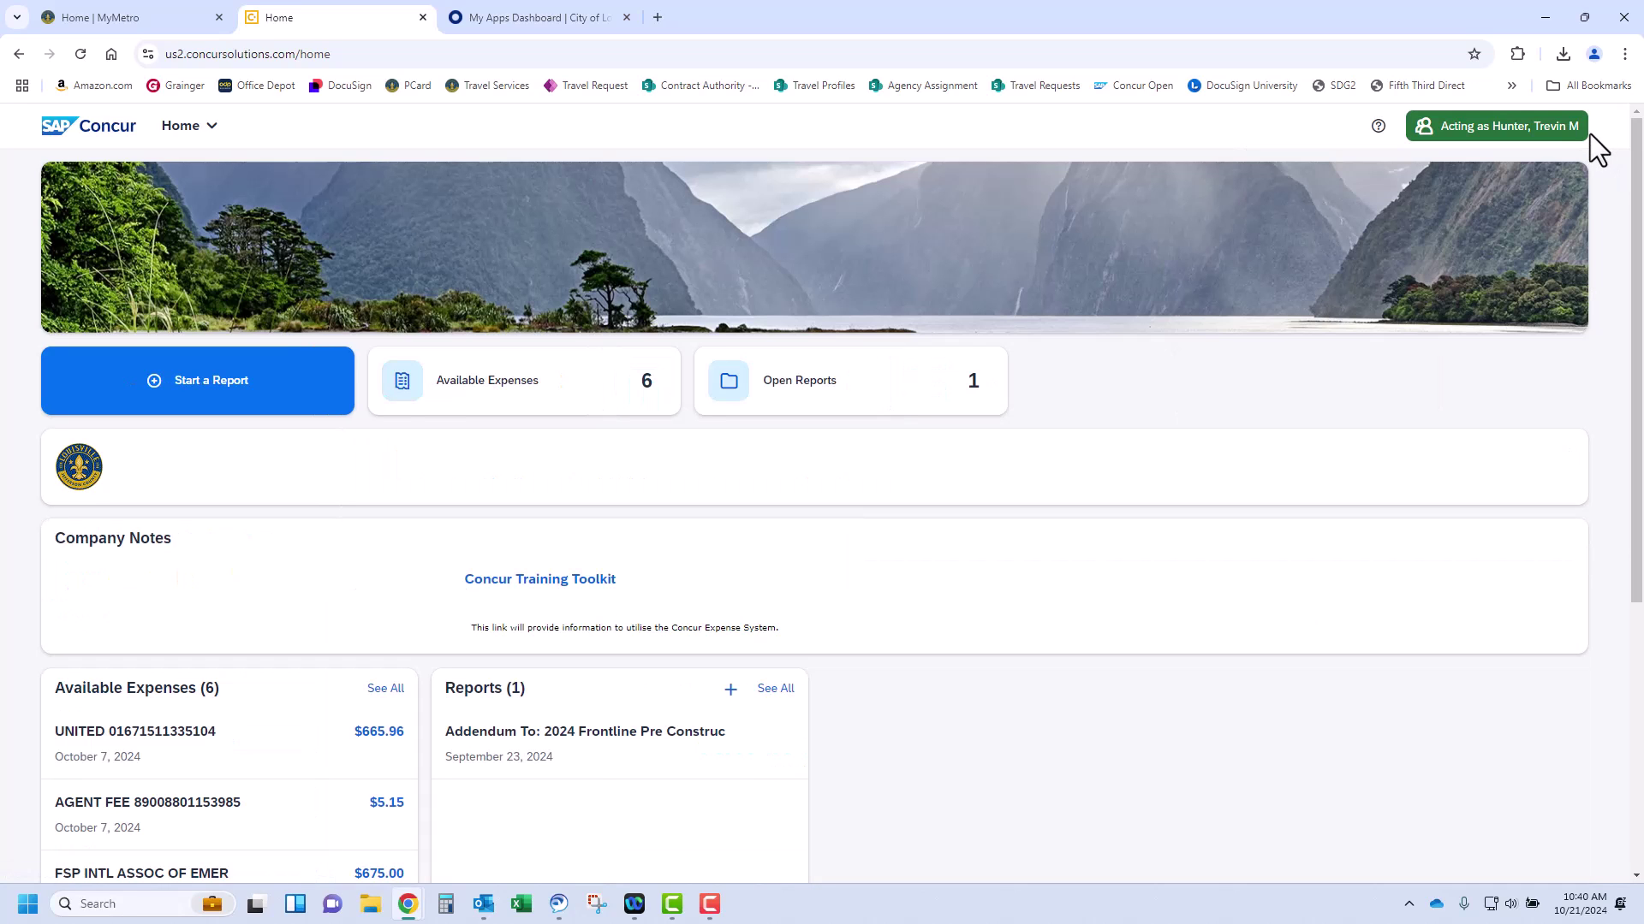
# In Available Expenses, select the MOTOROLA MANUAL, 10/02 AGENT FEE and SOUTHWES airfare charges
pyautogui.click(561, 379)
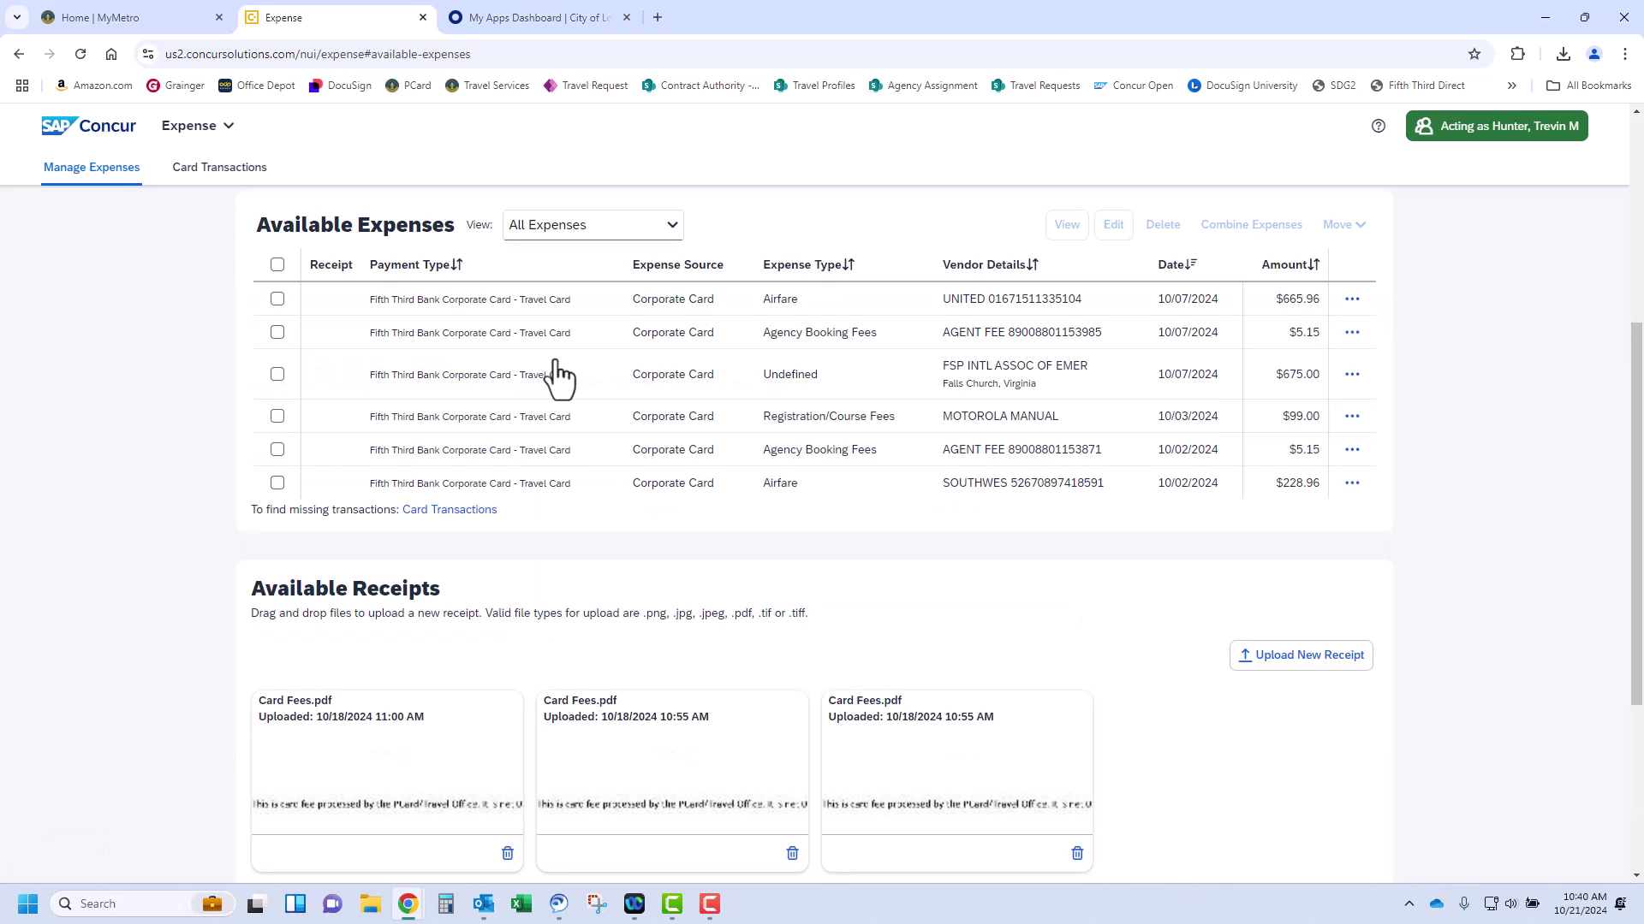
pyautogui.click(494, 308)
pyautogui.scroll(-5, 753, 426)
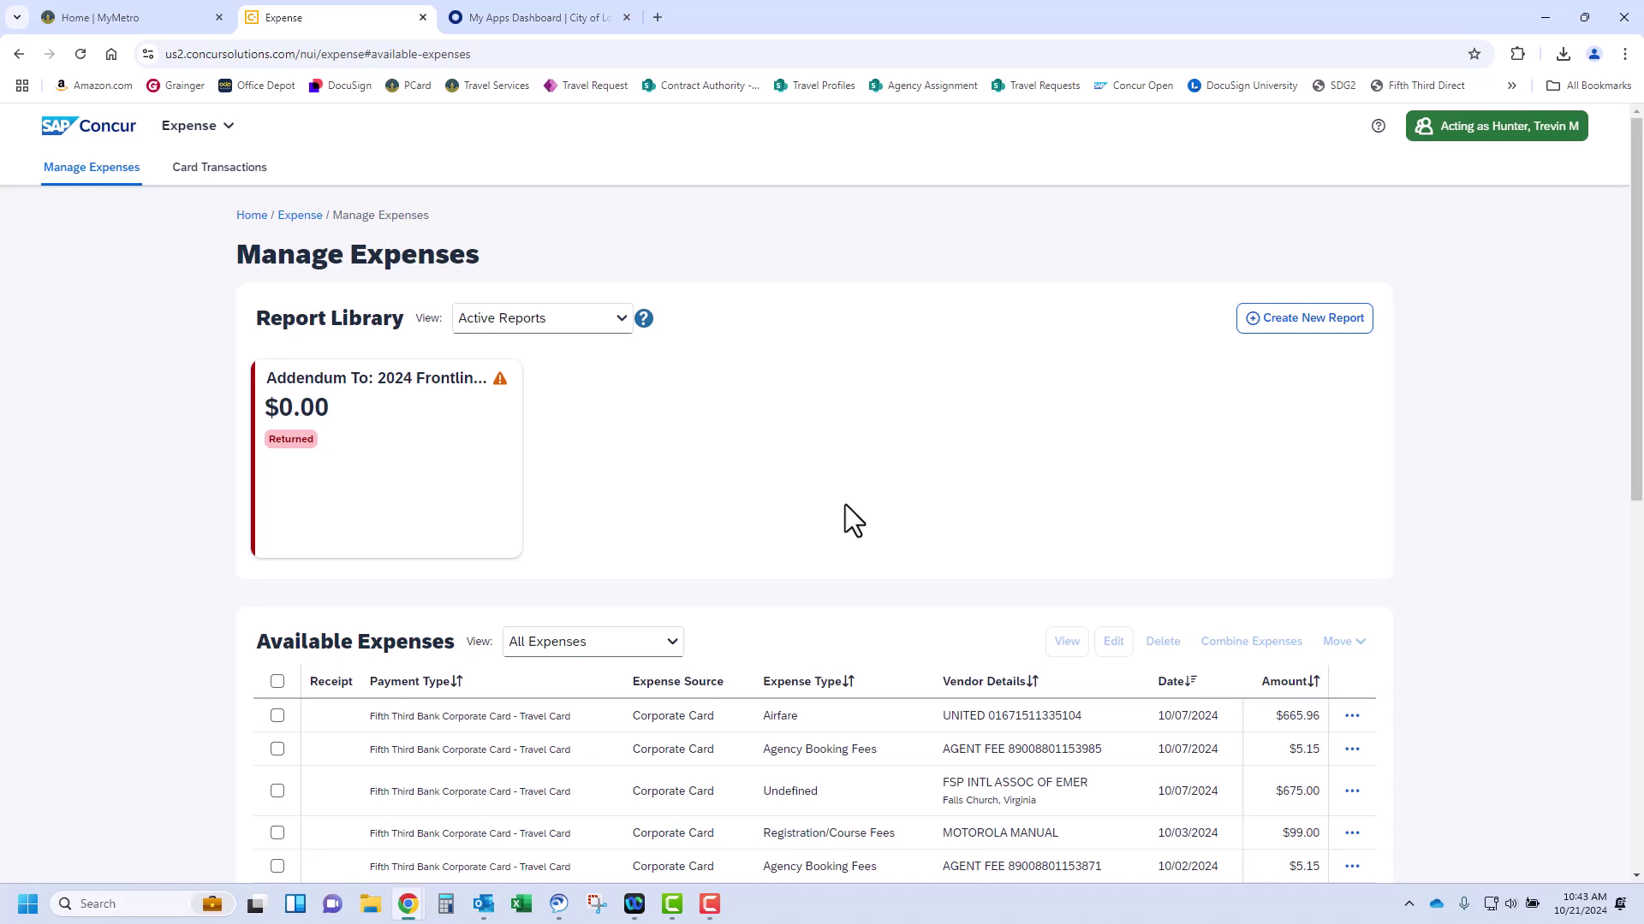
pyautogui.scroll(-2, 635, 609)
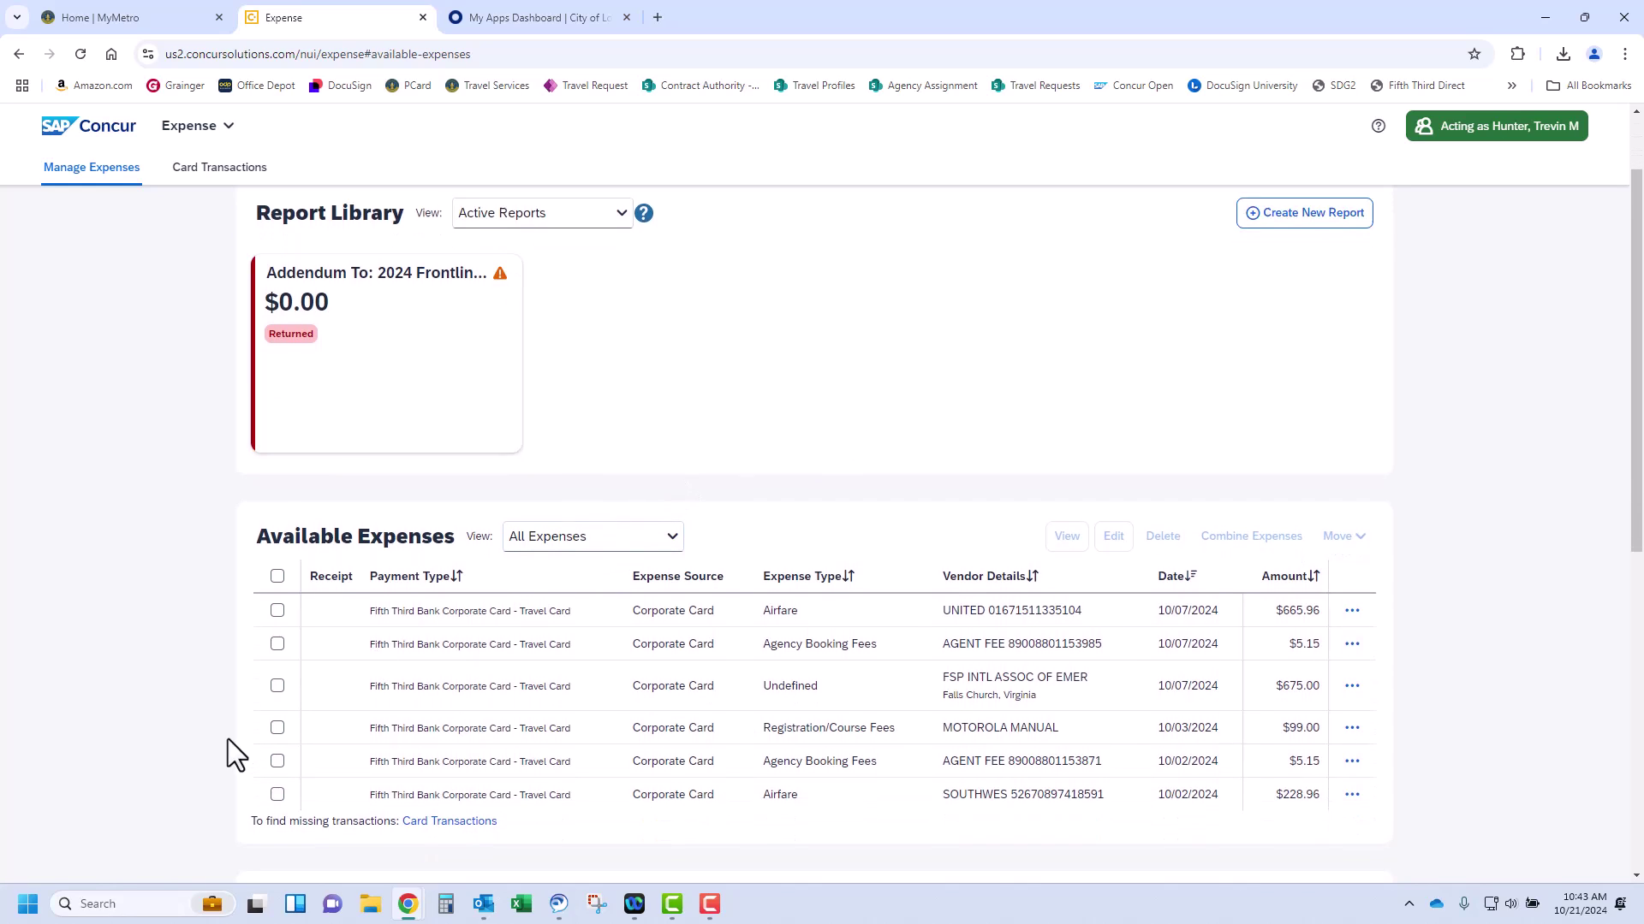
pyautogui.click(278, 728)
pyautogui.keyDown('shift'); pyautogui.click(276, 662); pyautogui.keyUp('shift')
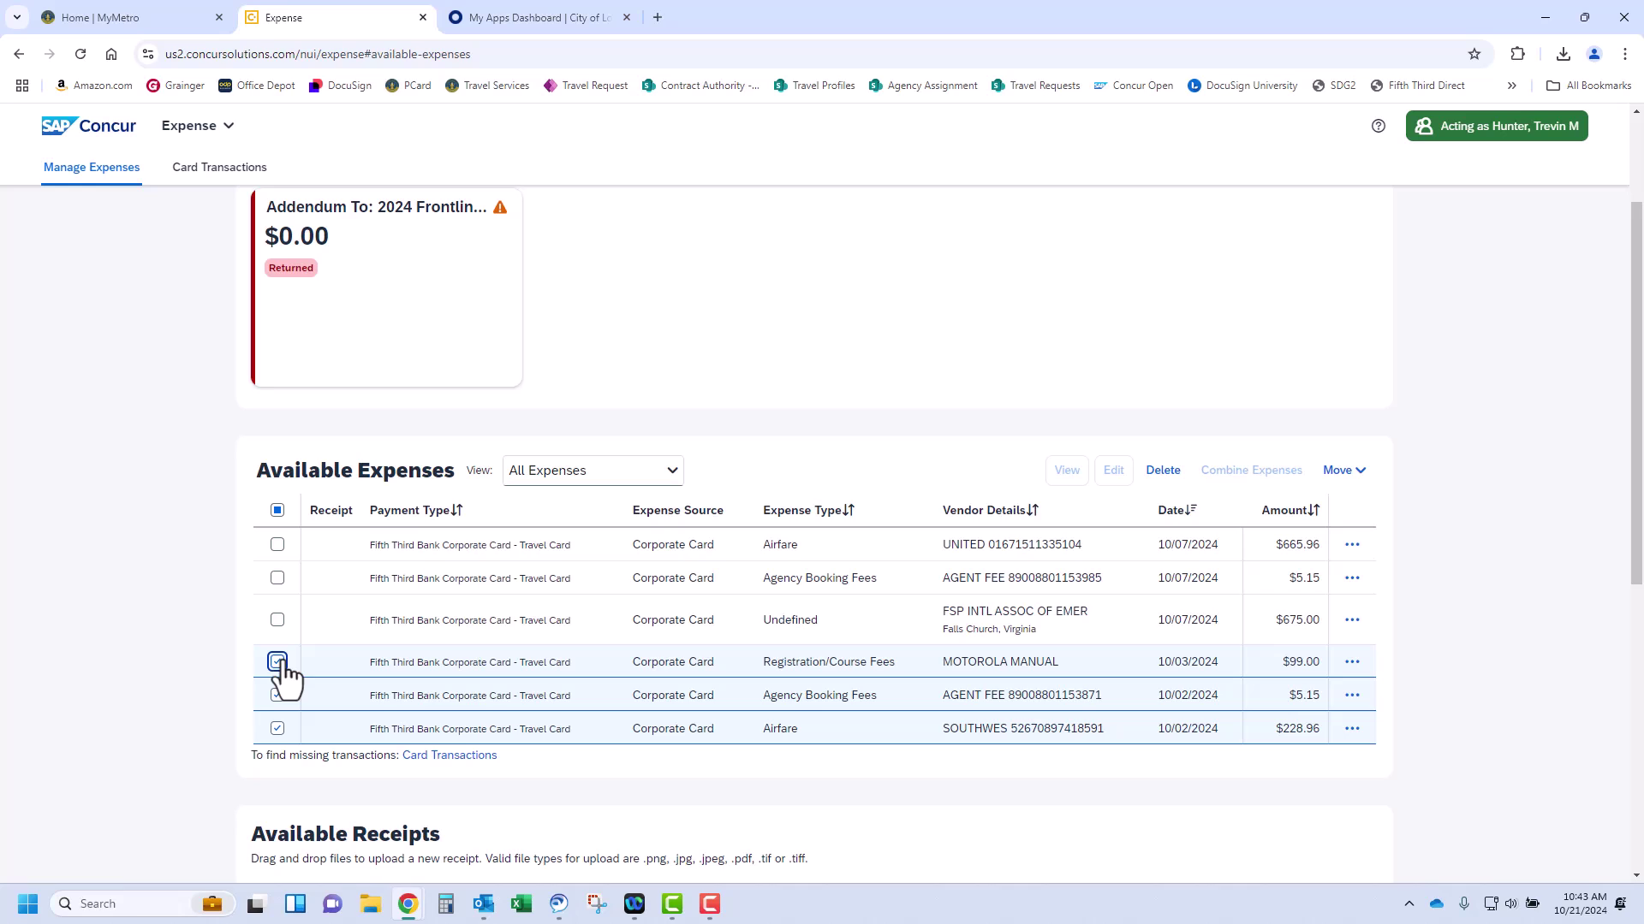
pyautogui.scroll(2, 1126, 608)
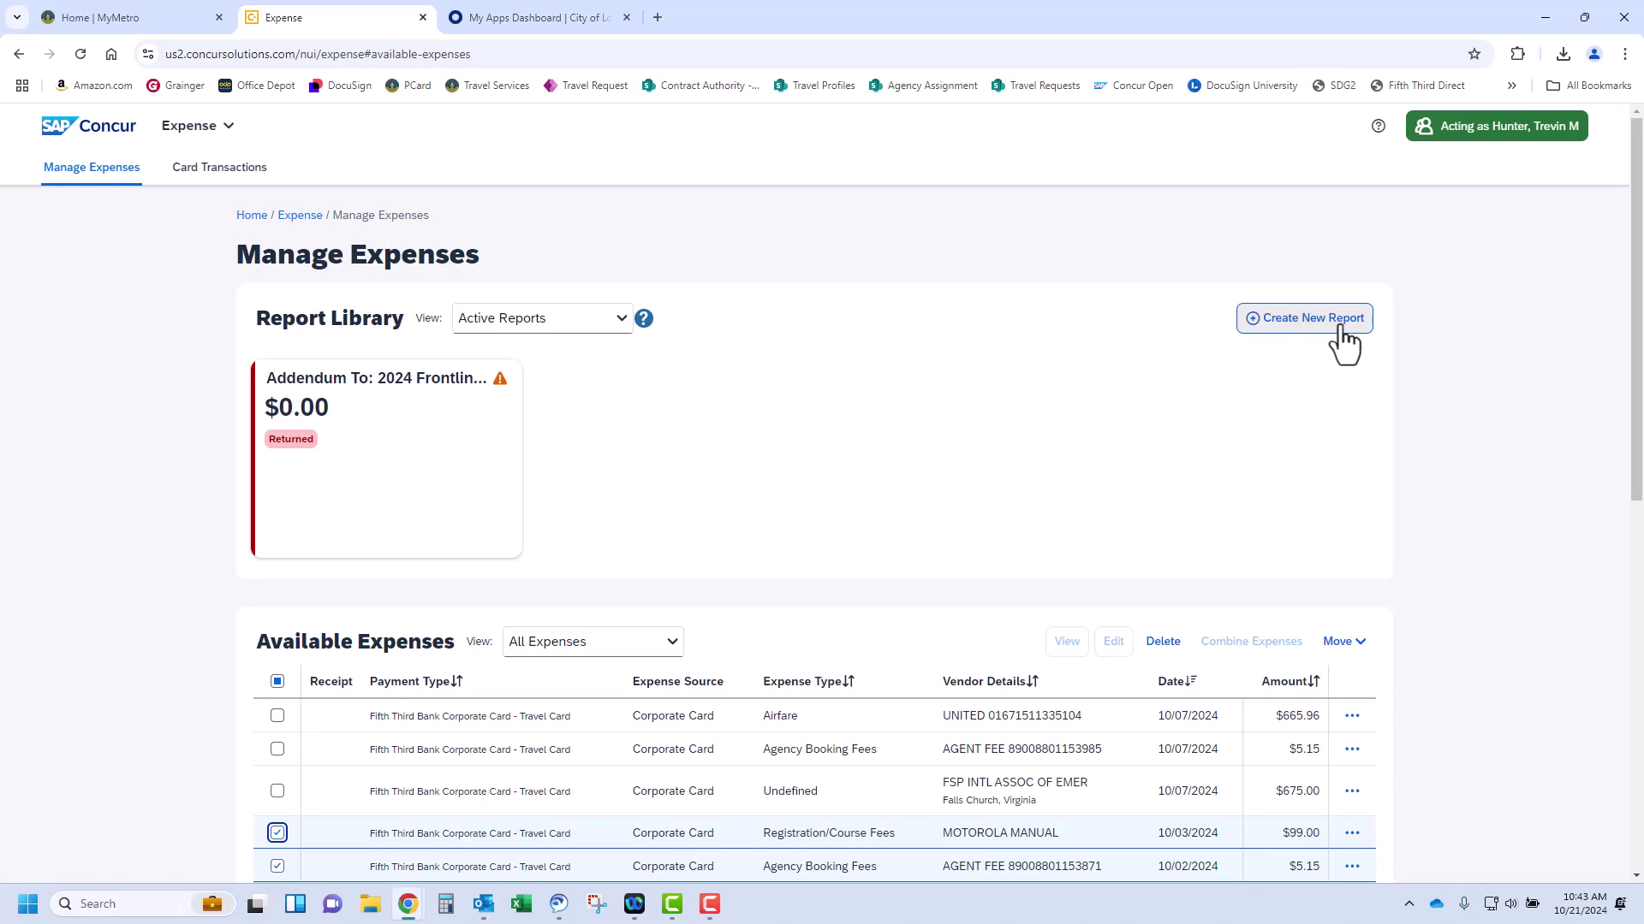
pyautogui.scroll(-2, 1150, 411)
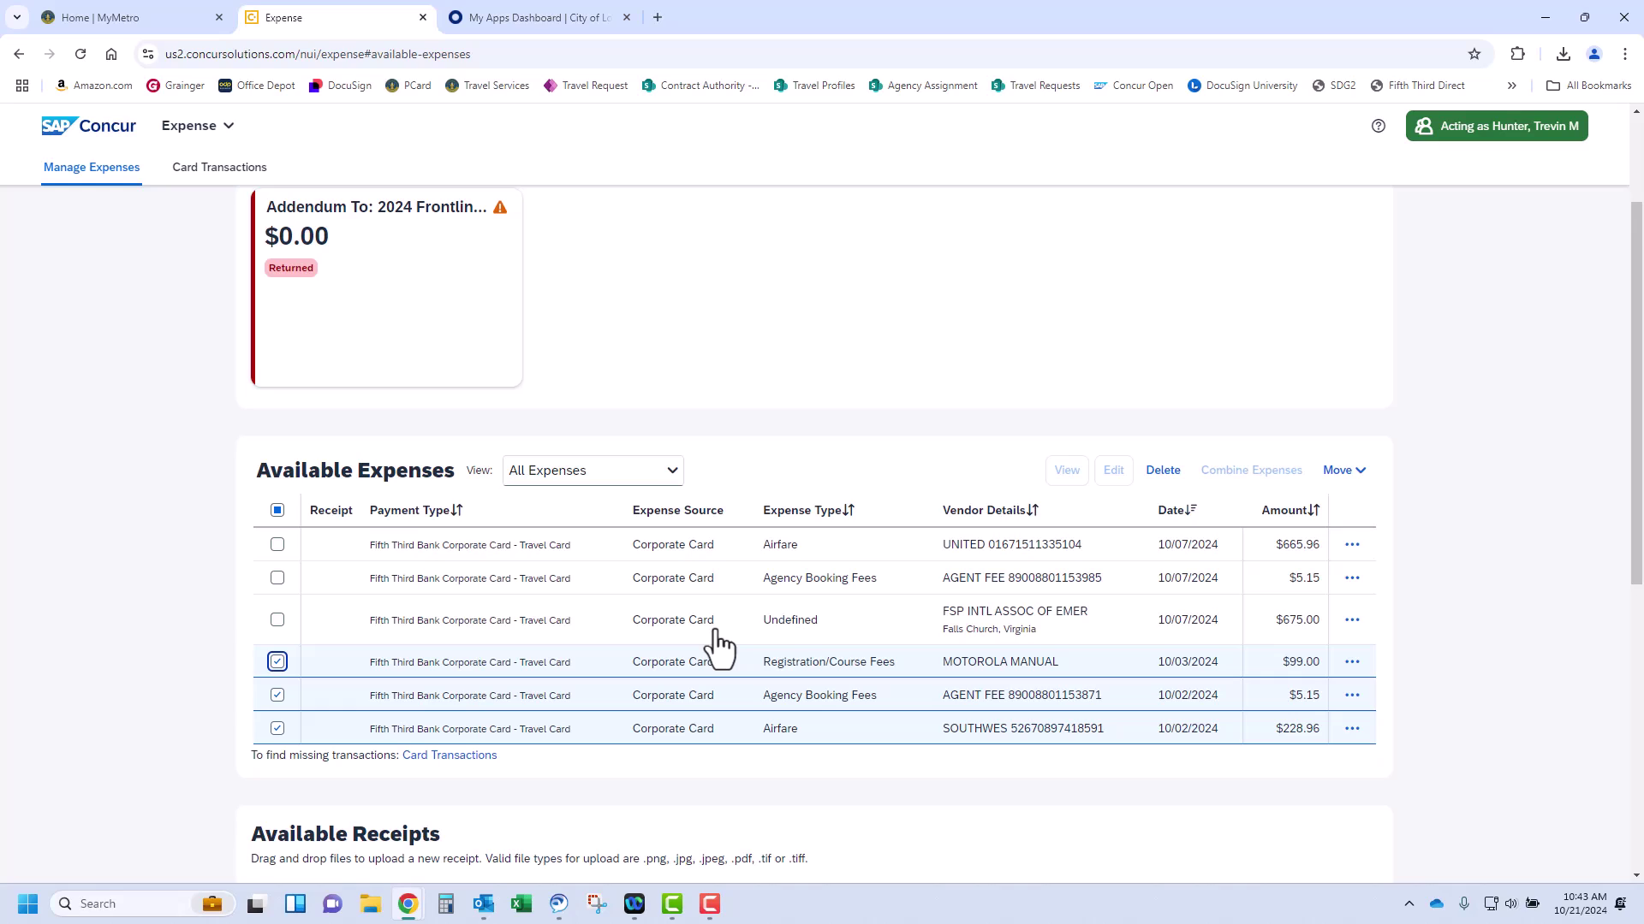
# Move the selected charges to a new report named '2024 RAVE Emergency Management' with request 5023
pyautogui.click(1363, 473)
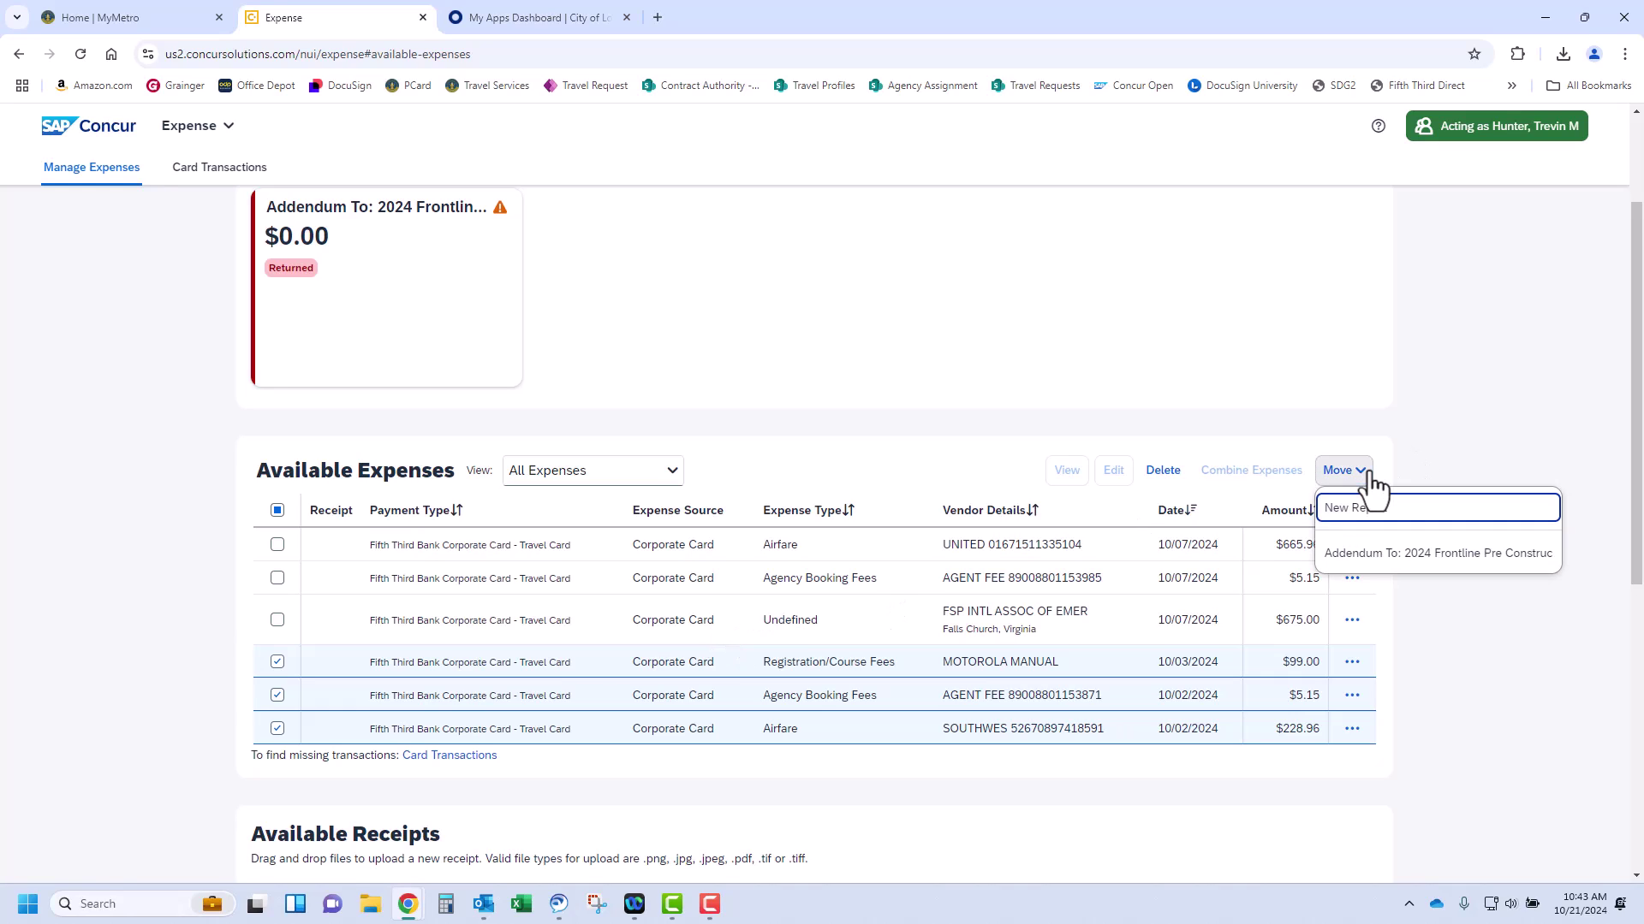
pyautogui.click(1419, 517)
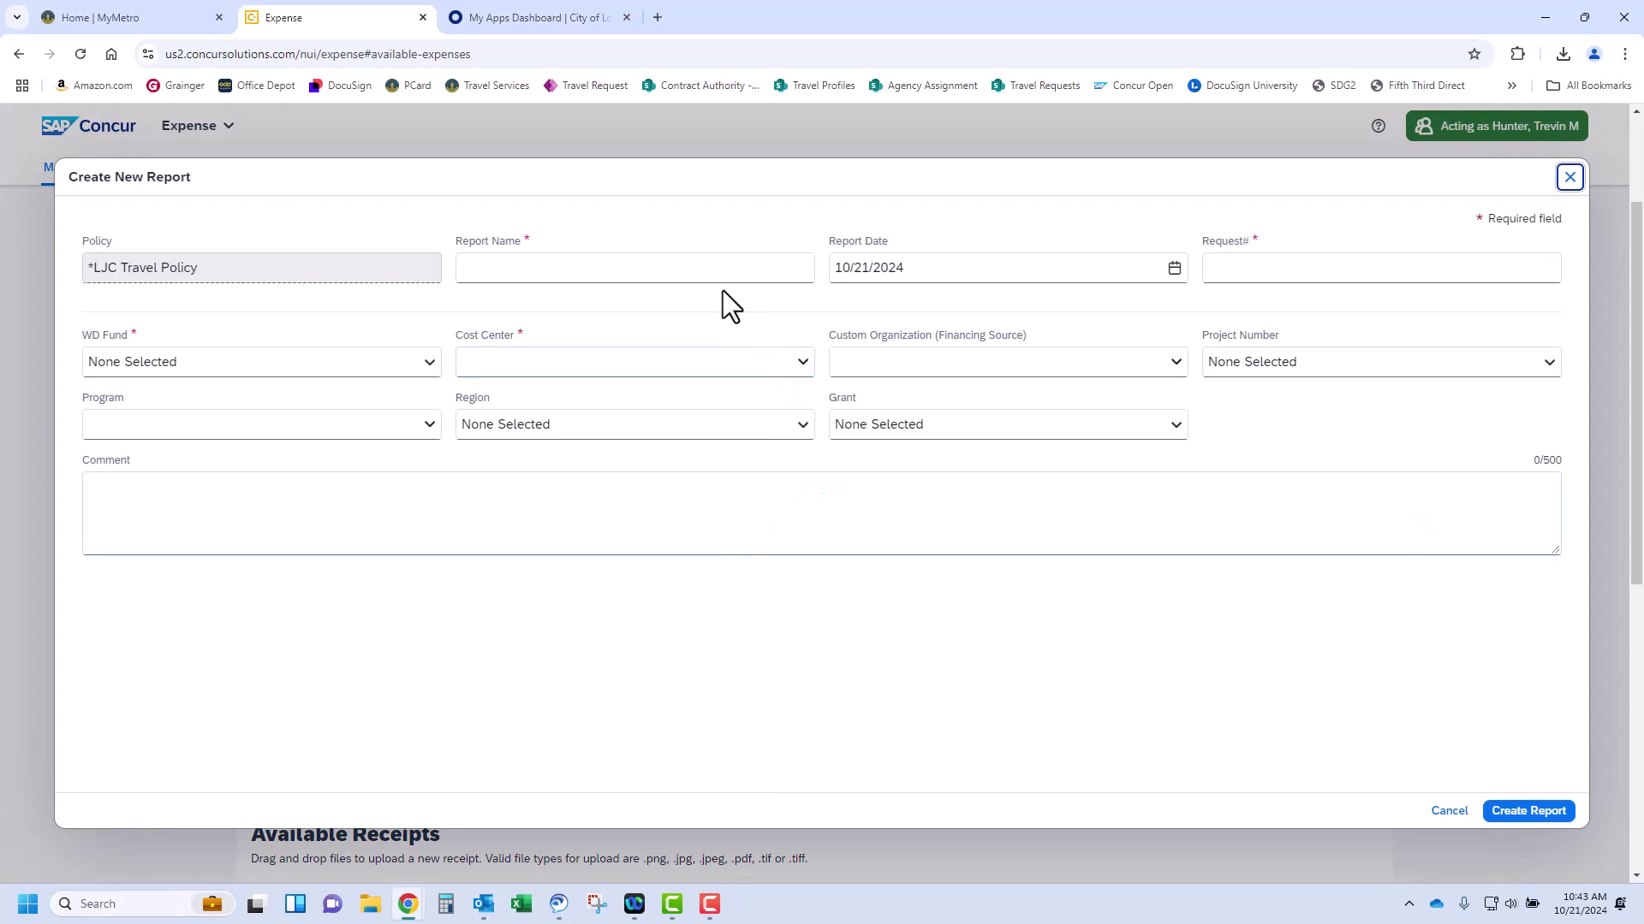
pyautogui.click(720, 274)
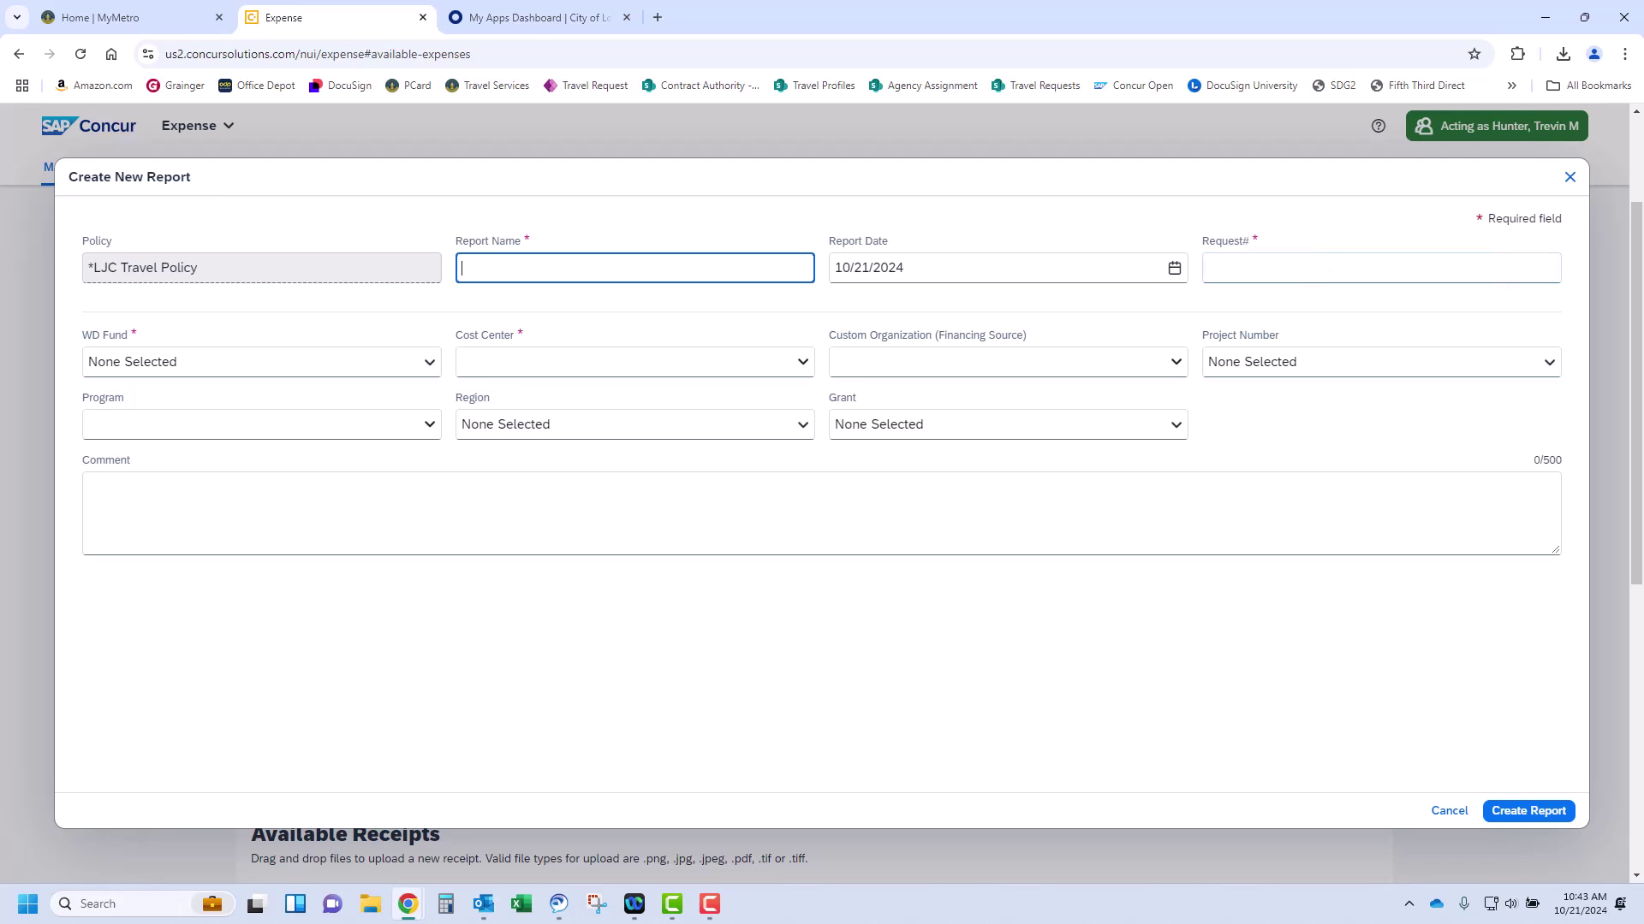
pyautogui.write('2024 RAVE Emergency Management')
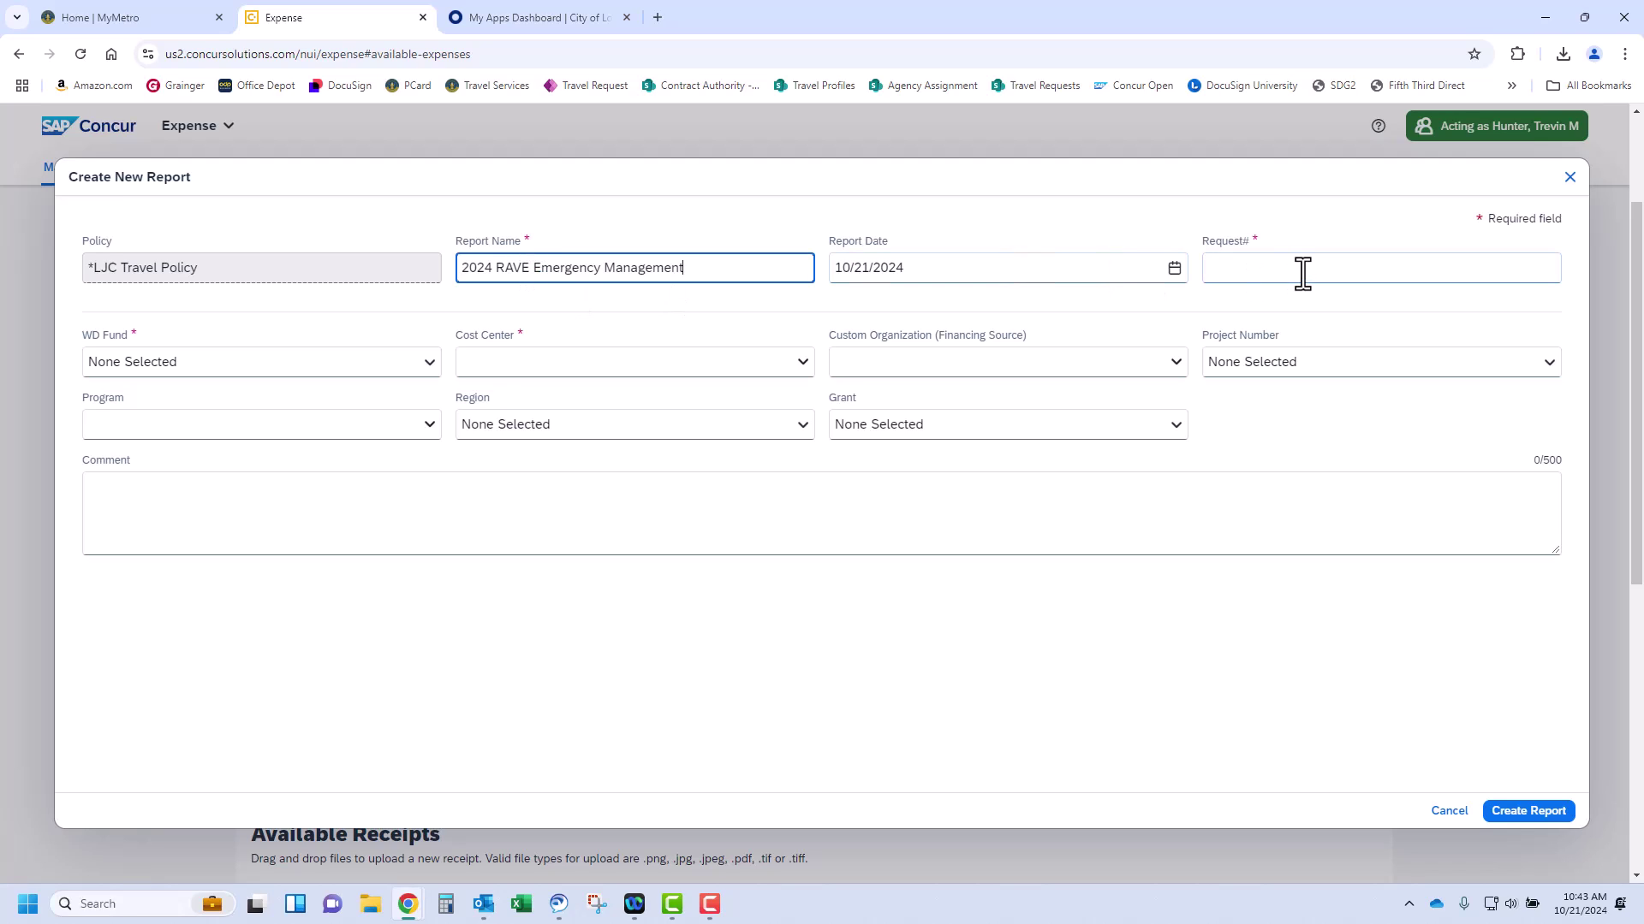
pyautogui.click(1302, 274)
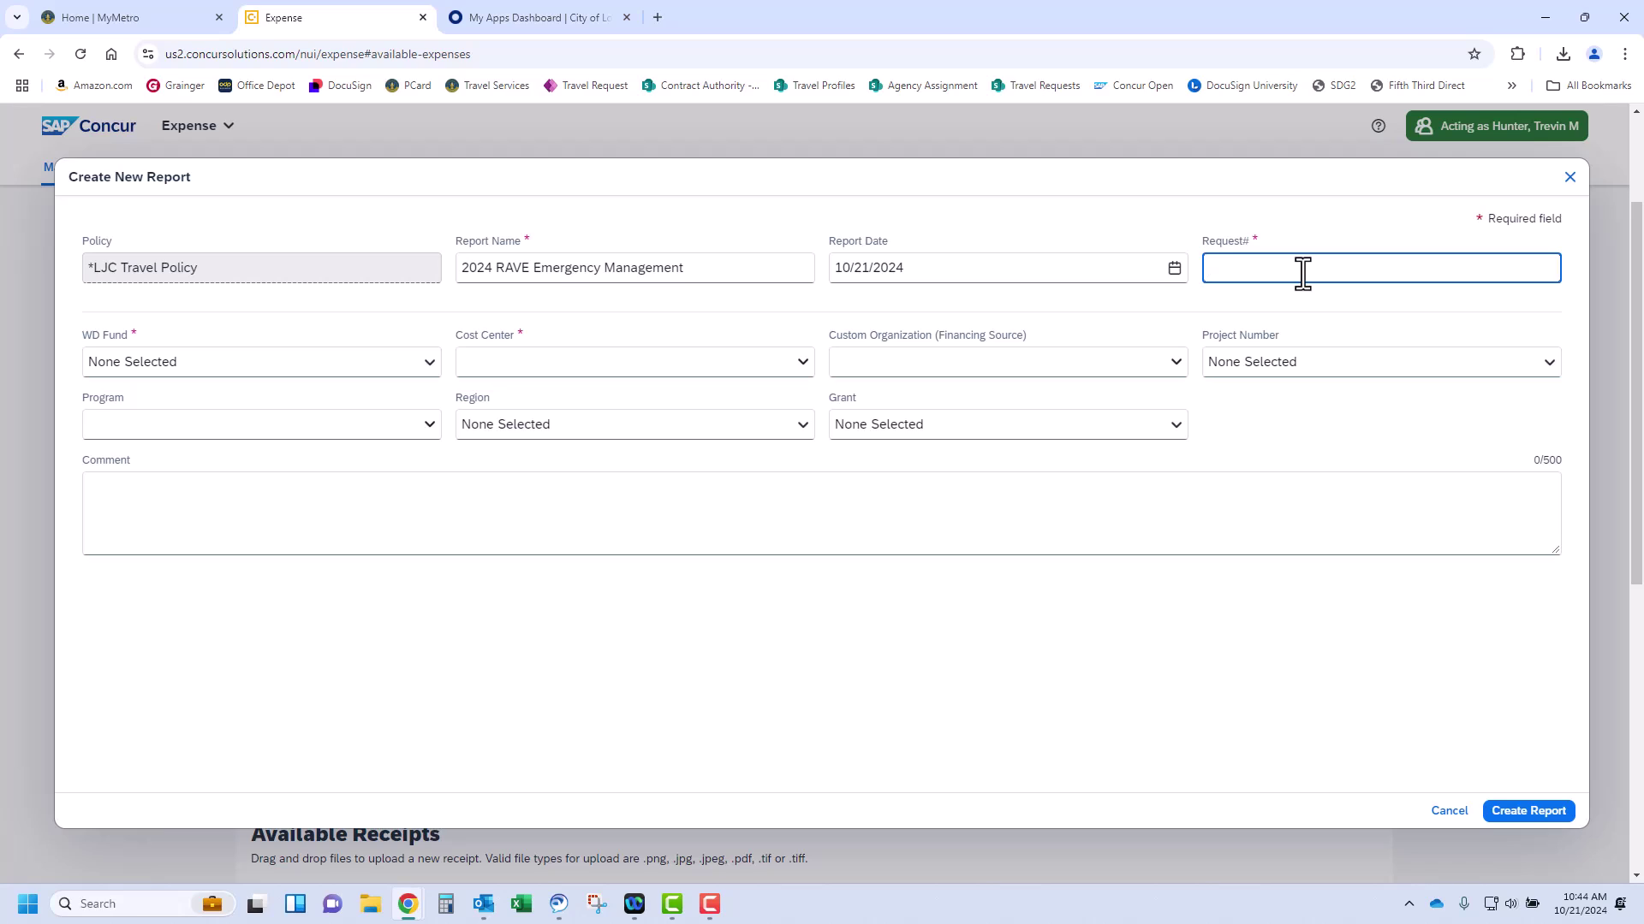
pyautogui.write('5023')
pyautogui.press('Tab')
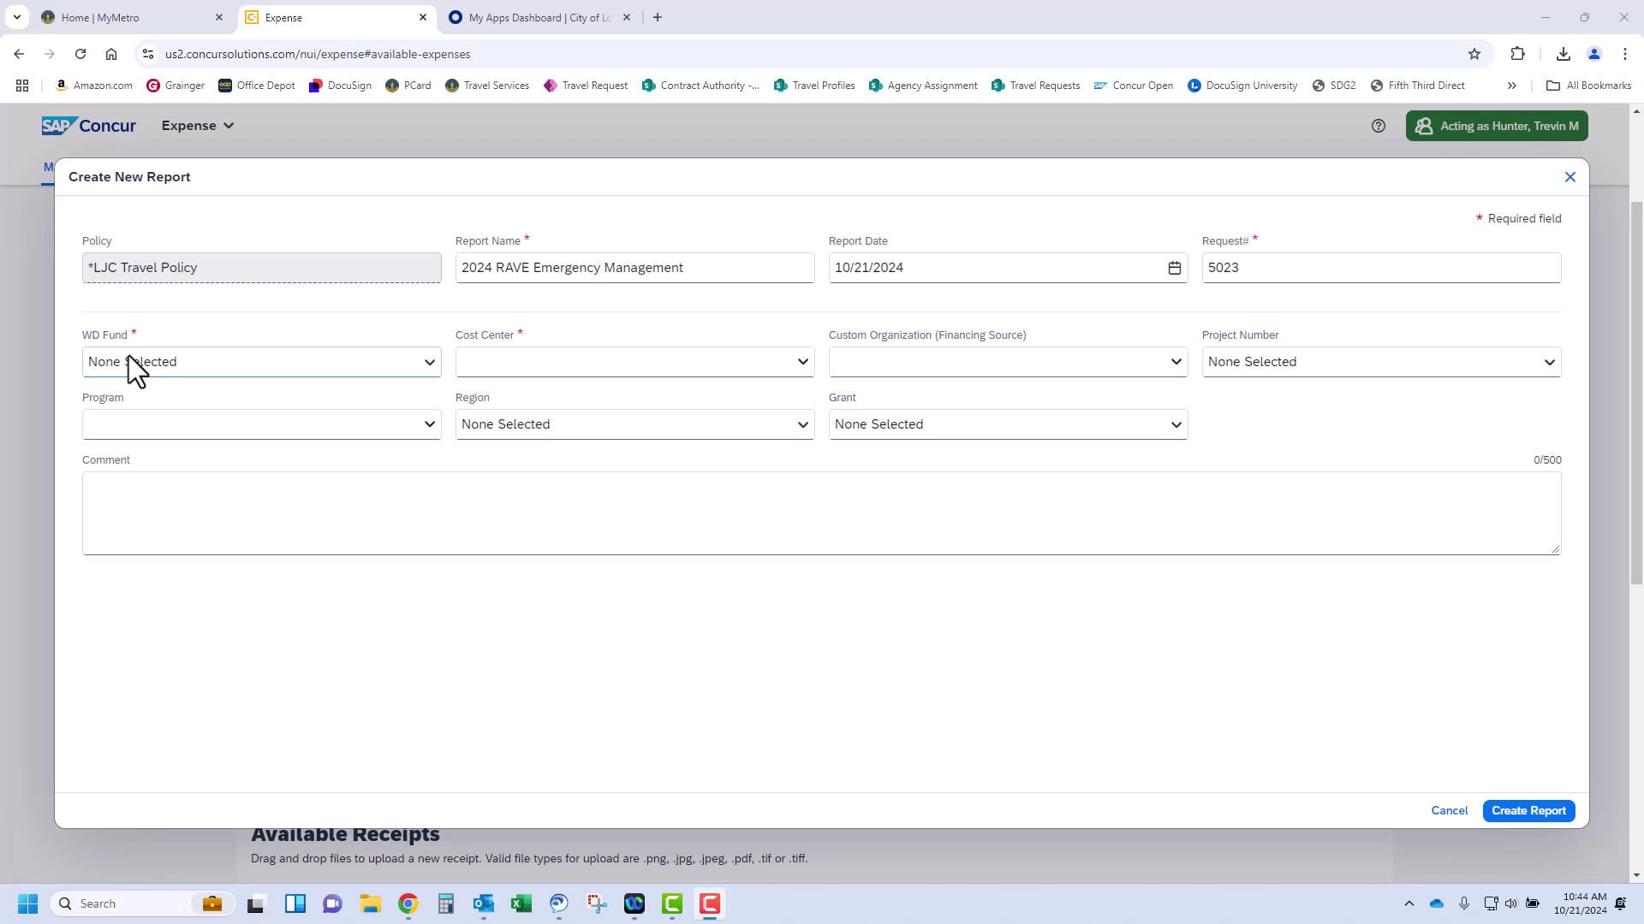
# Set WD Fund 1101 General Fund and cost center 365 EMA Preparedness, then create the report
pyautogui.click(144, 361)
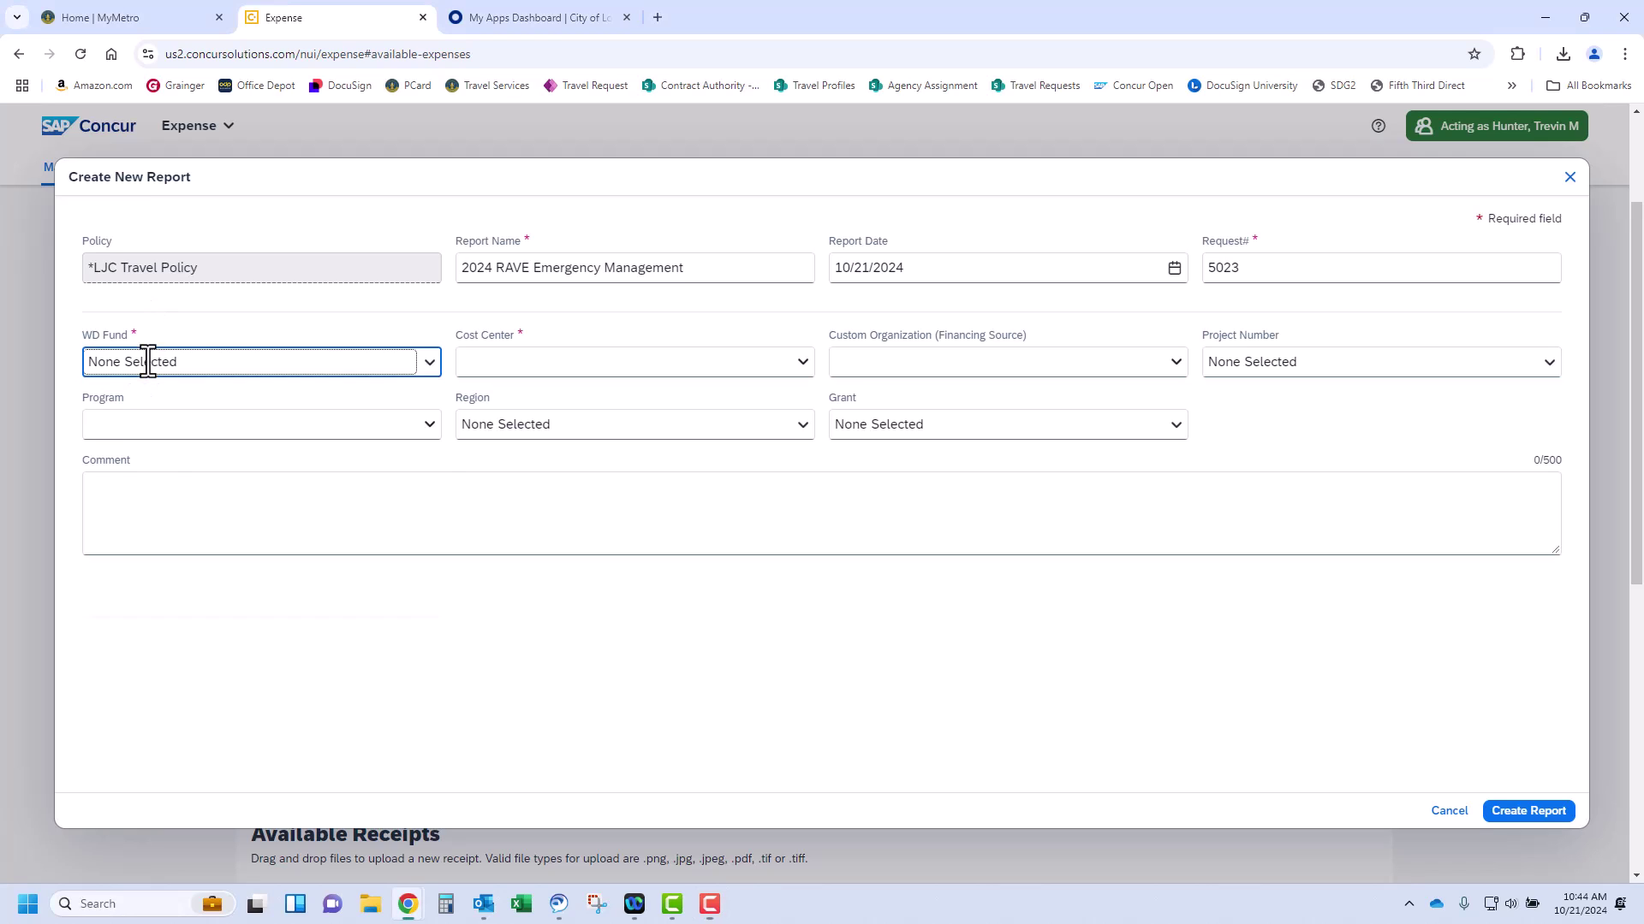
pyautogui.click(165, 428)
pyautogui.click(550, 369)
pyautogui.write('365 em')
pyautogui.click(587, 403)
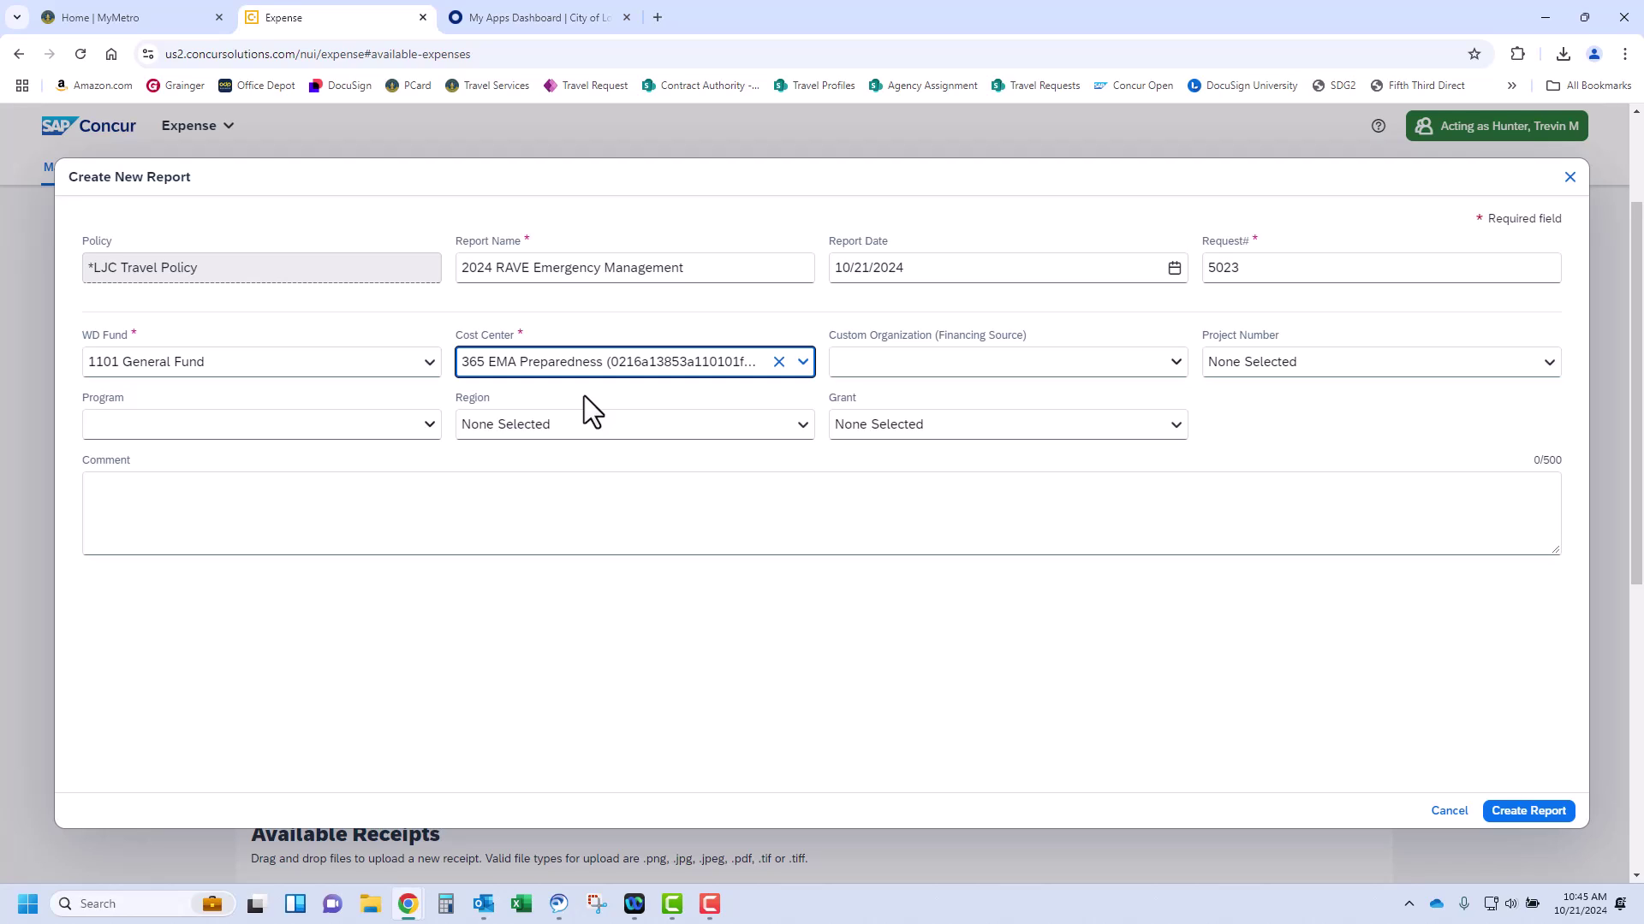
pyautogui.click(1517, 811)
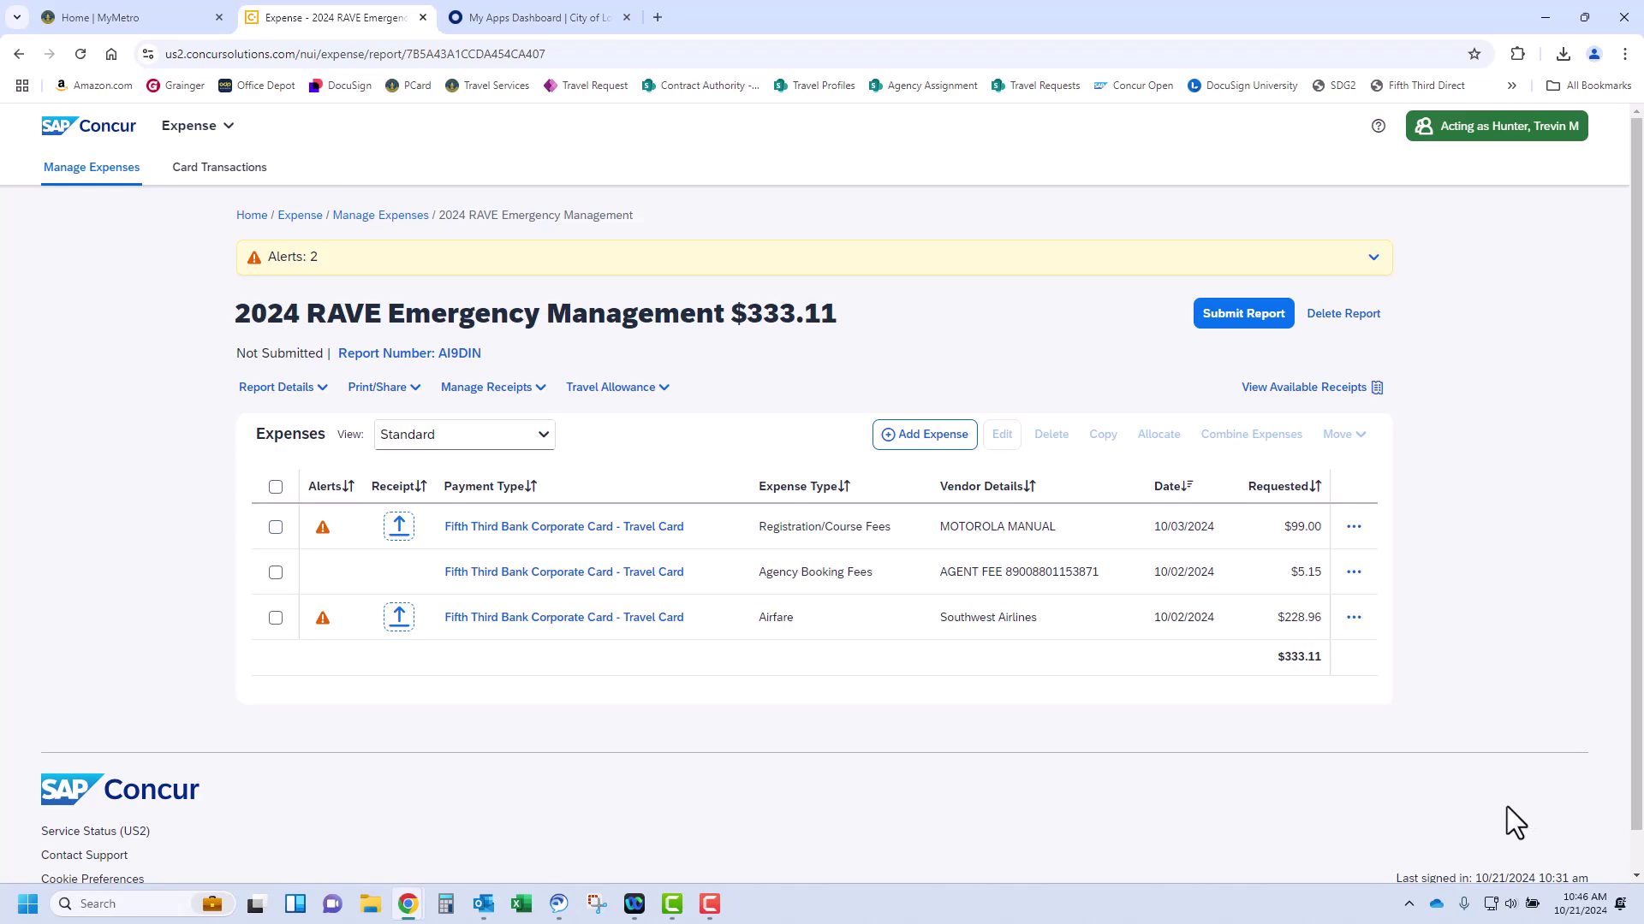
# Review the report header details and bring up the Print/Share options
pyautogui.click(427, 355)
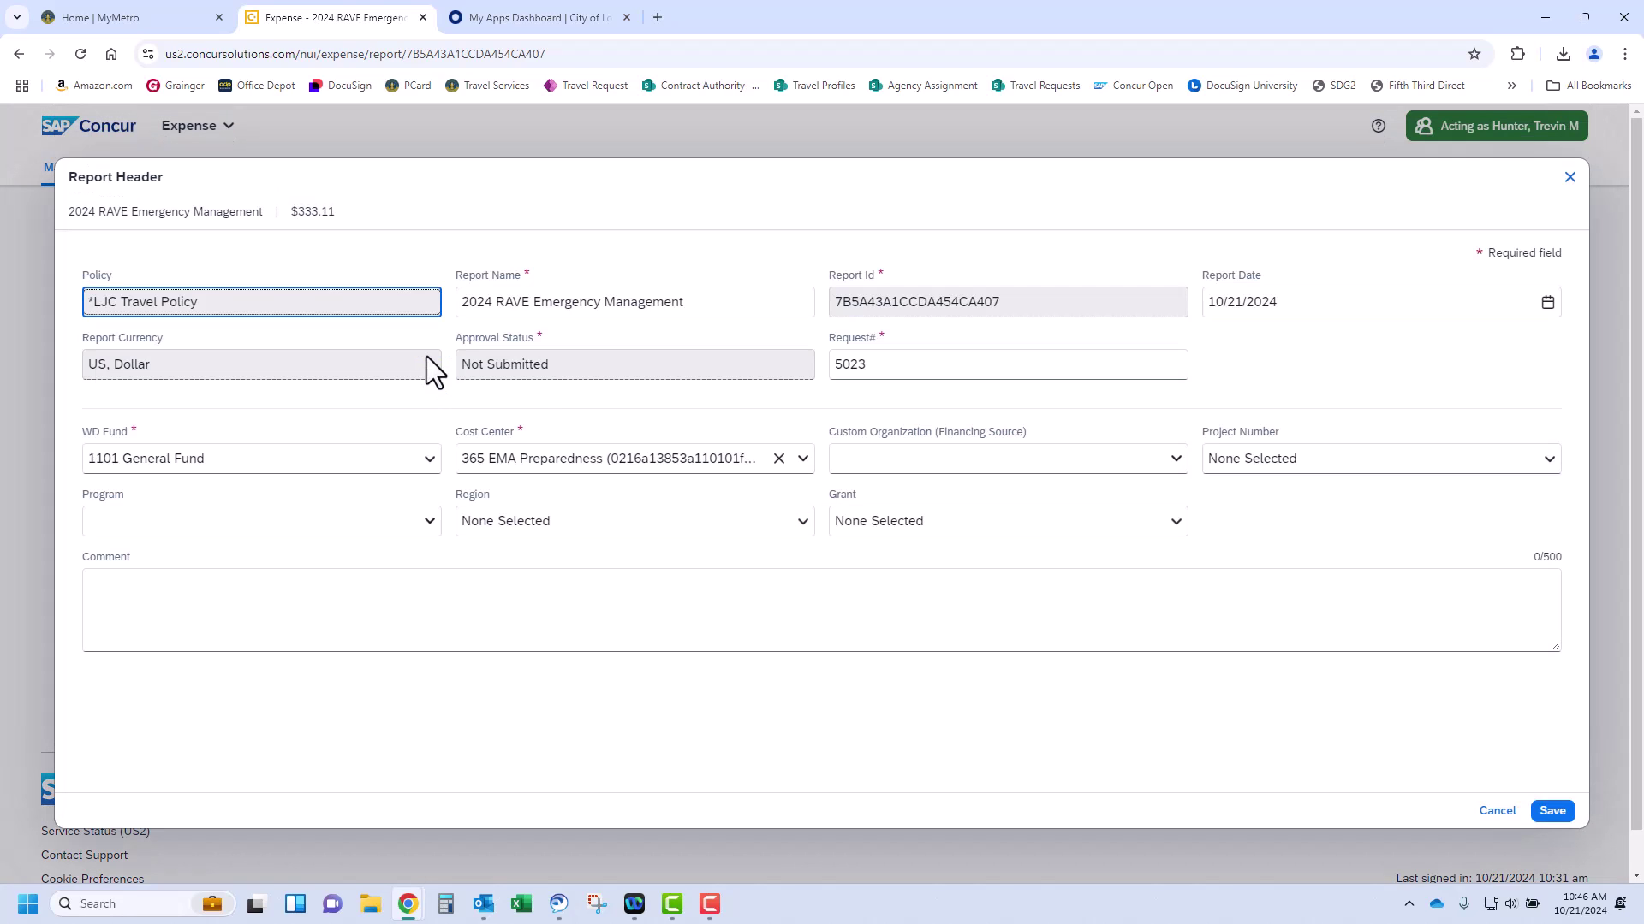
pyautogui.press('Escape')
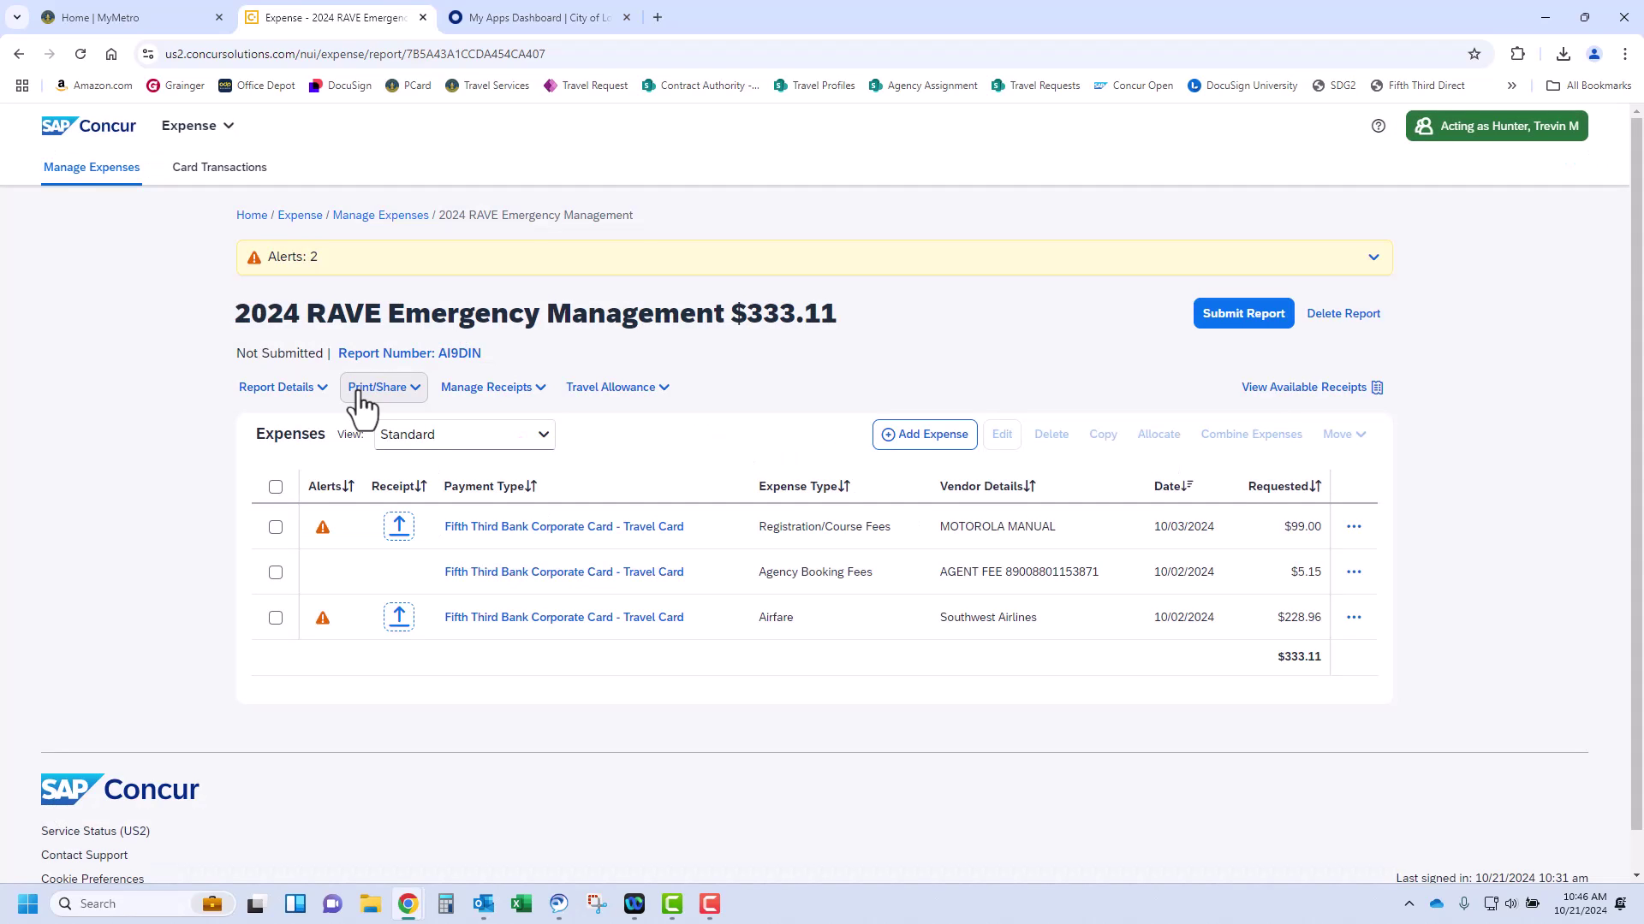
pyautogui.click(362, 390)
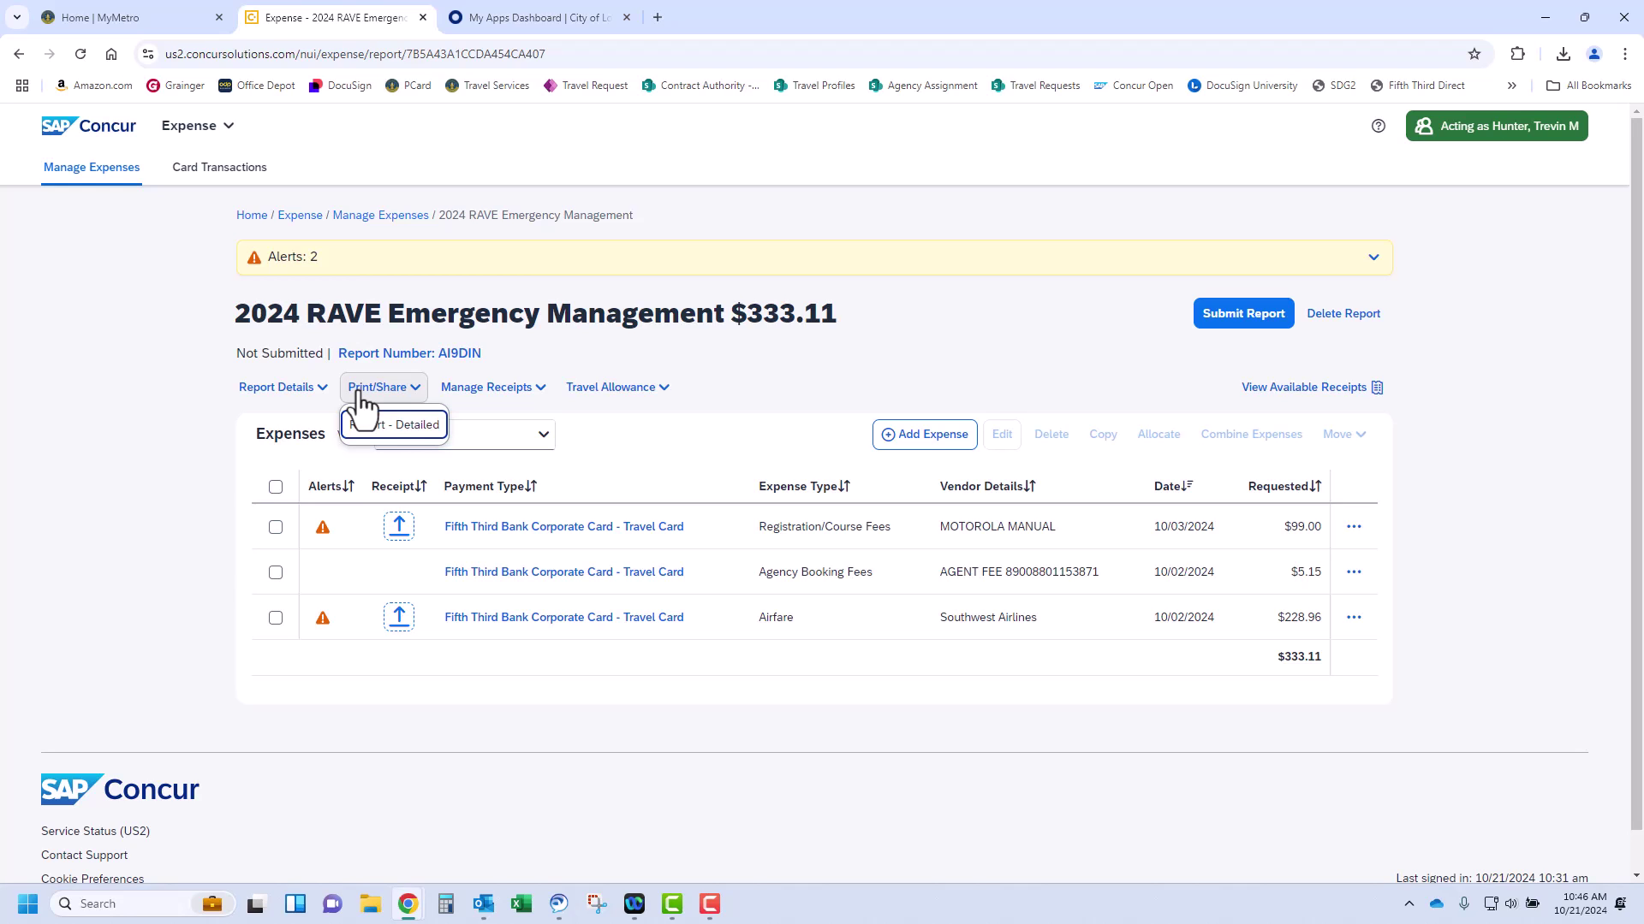
pyautogui.click(392, 428)
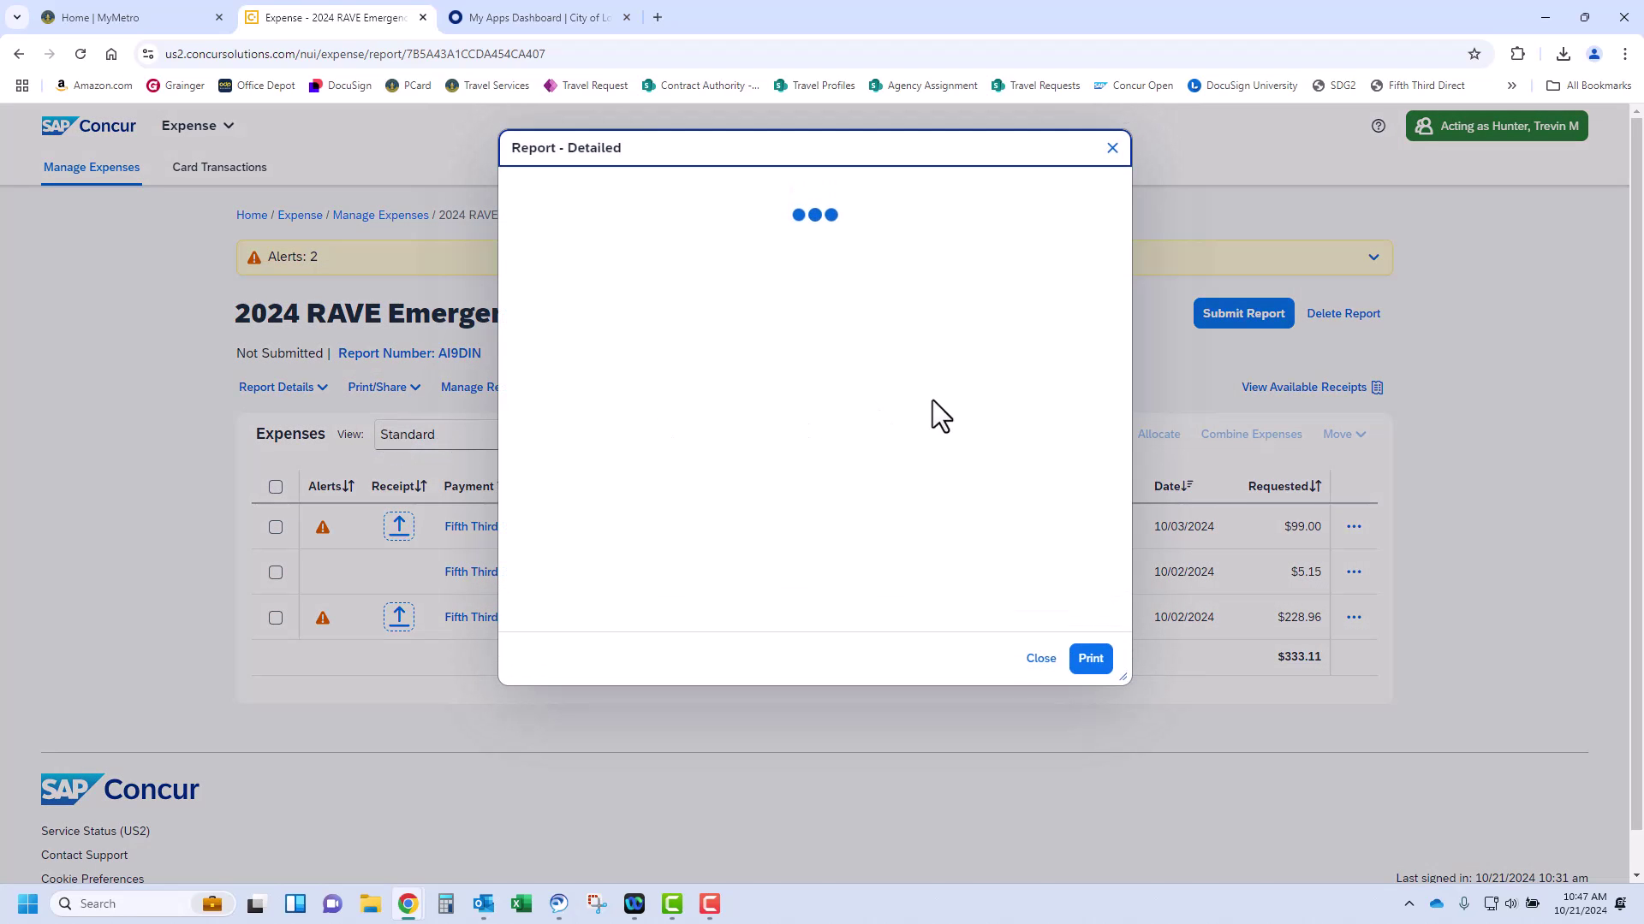
pyautogui.scroll(-10, 825, 373)
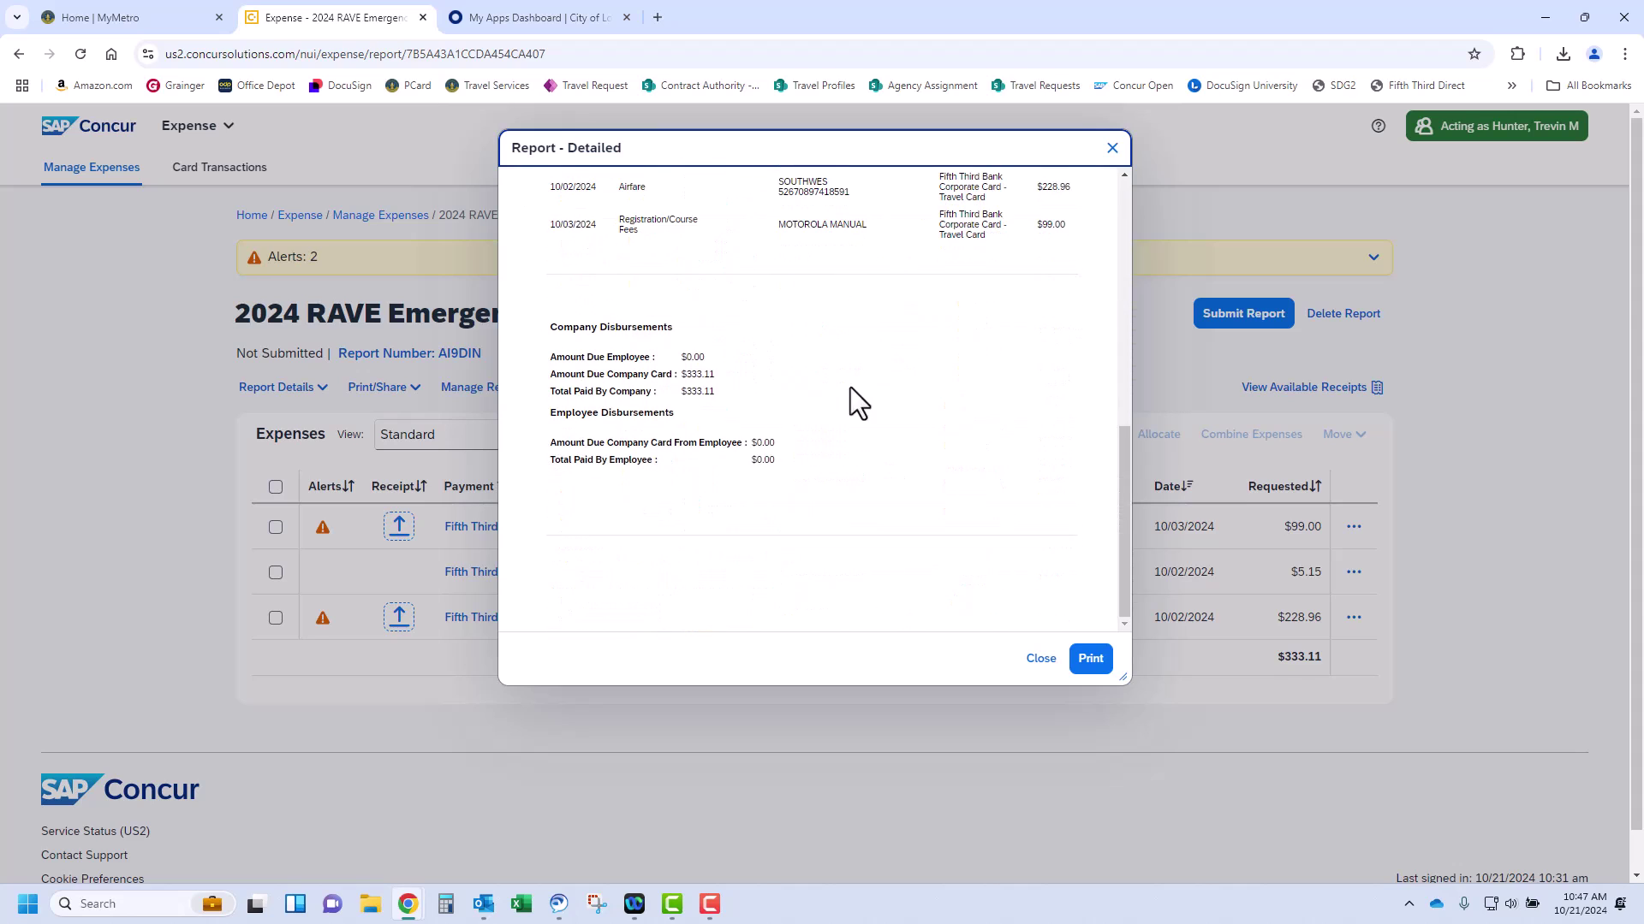
pyautogui.click(1041, 661)
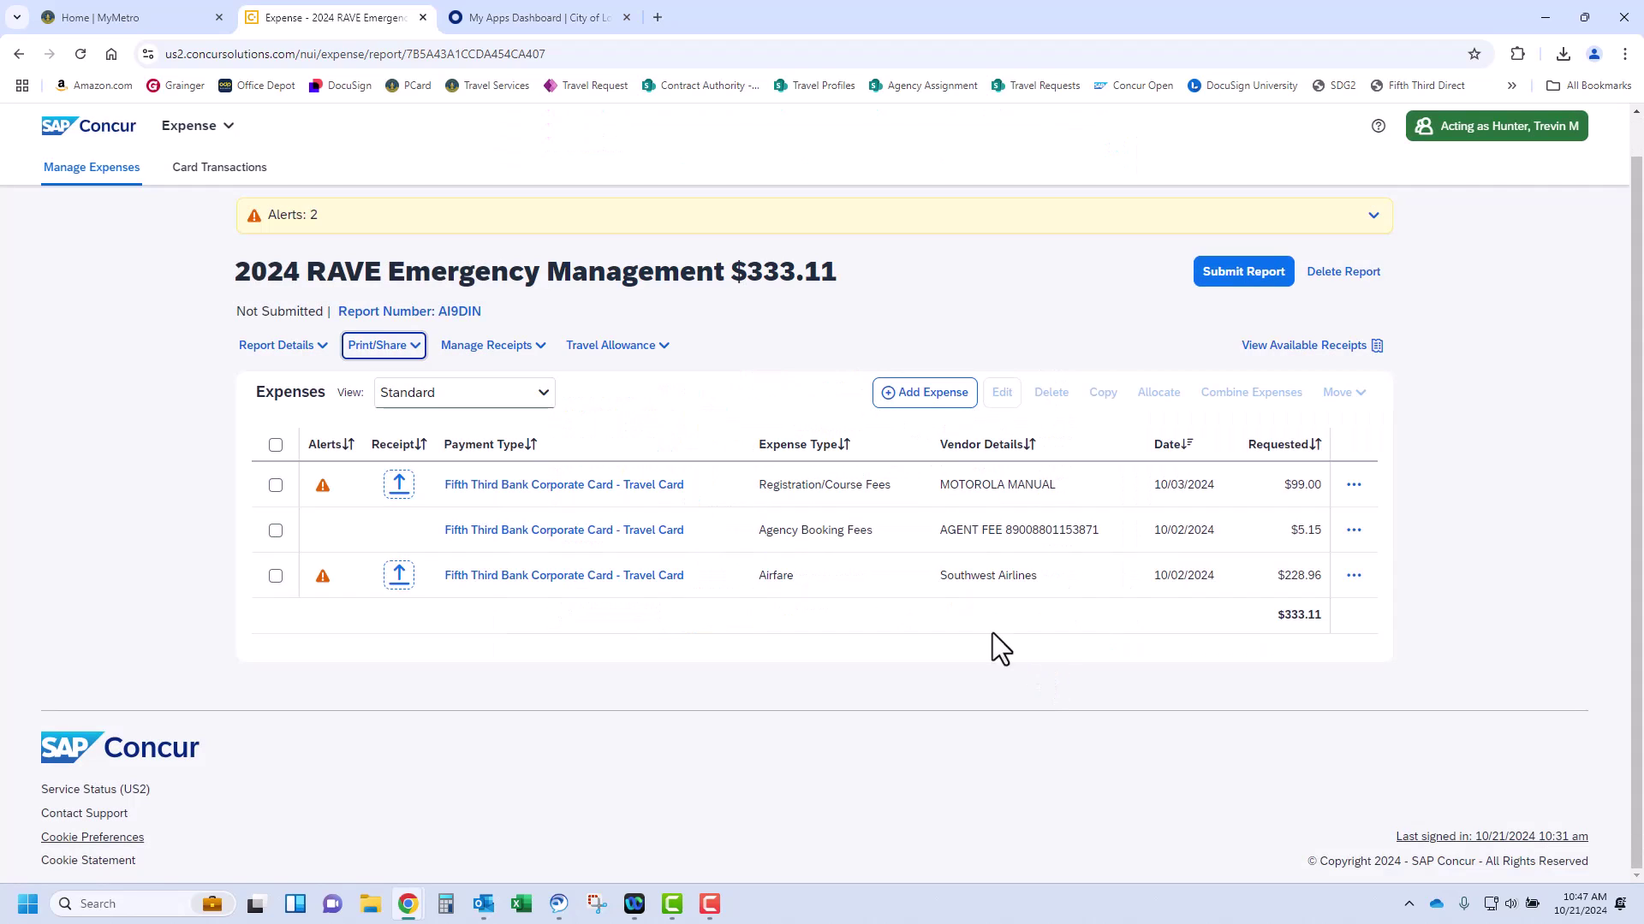
pyautogui.click(541, 364)
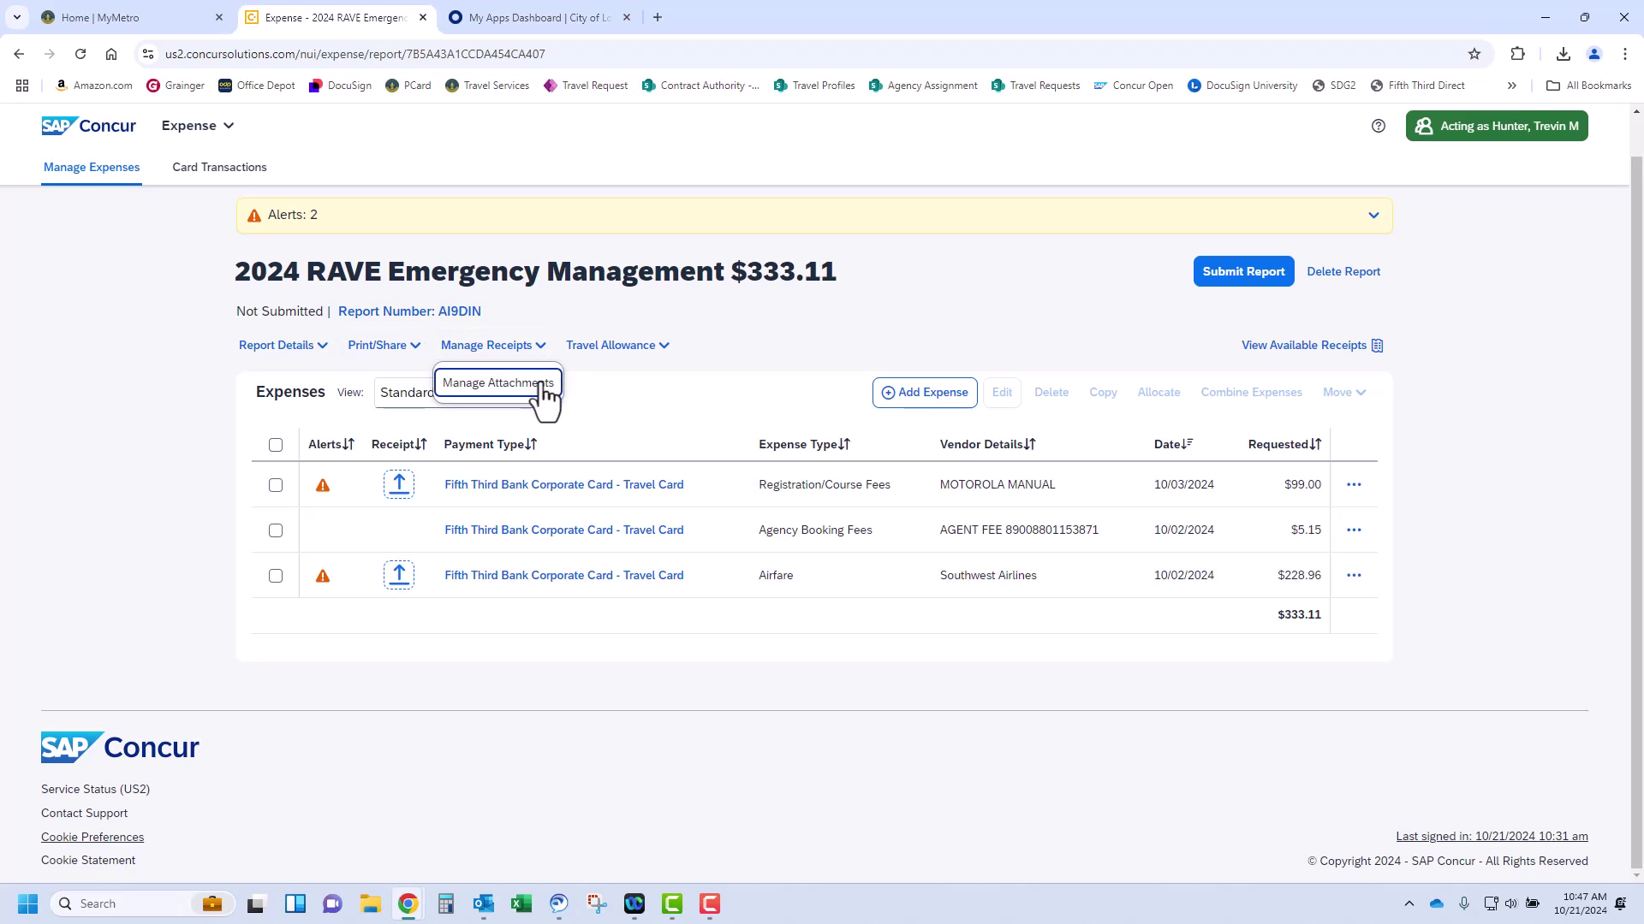
pyautogui.click(539, 389)
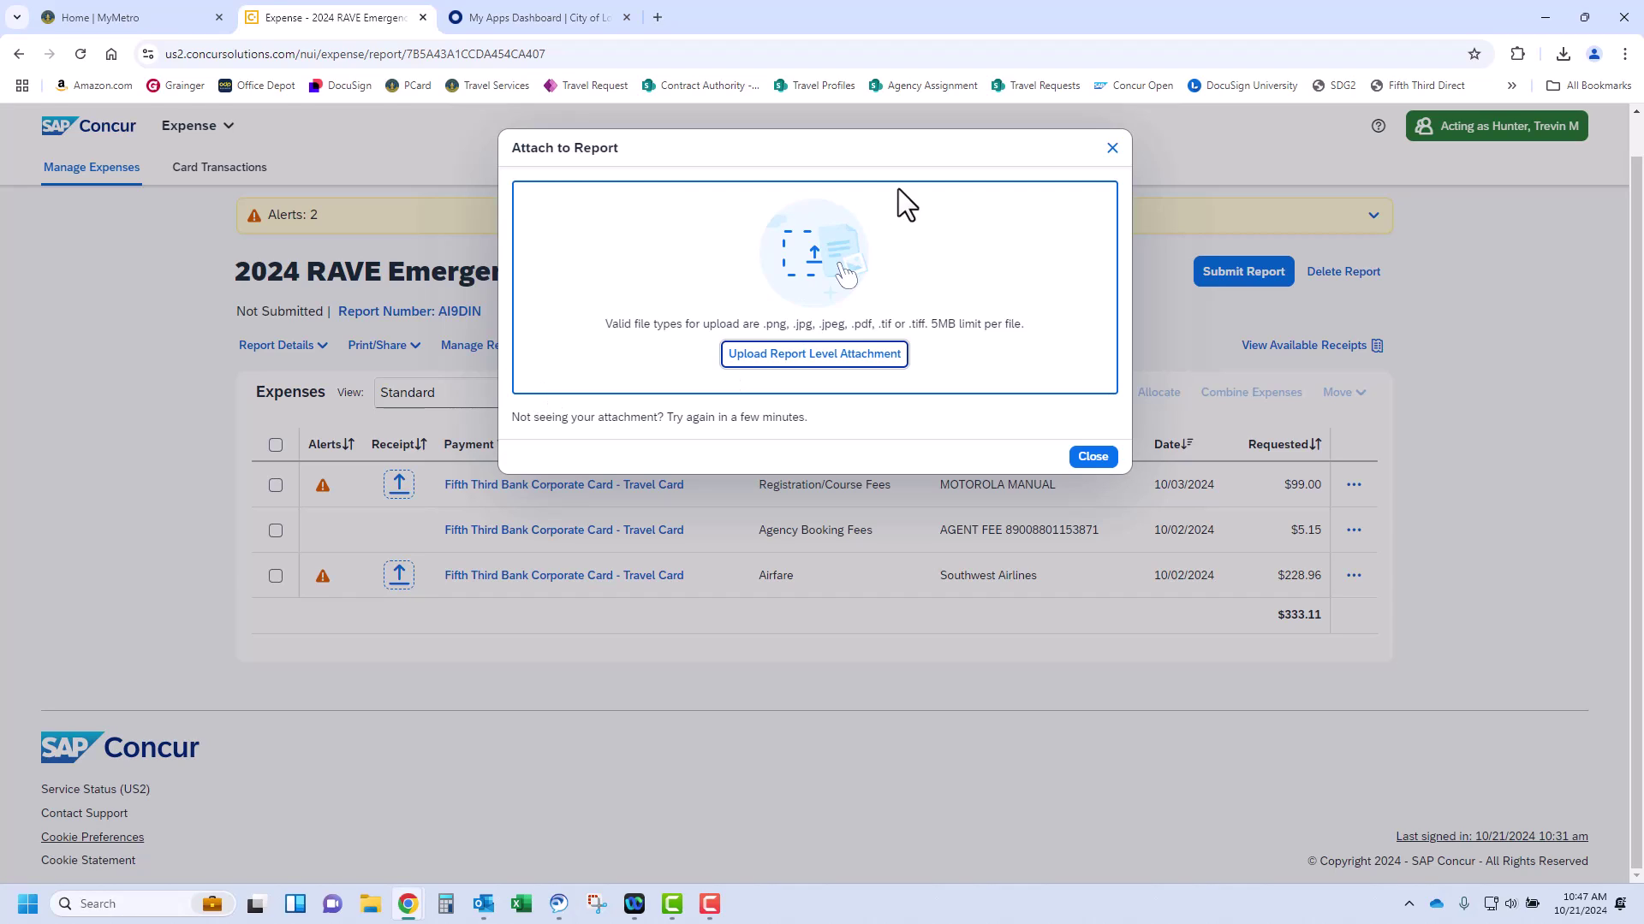
pyautogui.click(1112, 148)
pyautogui.click(614, 345)
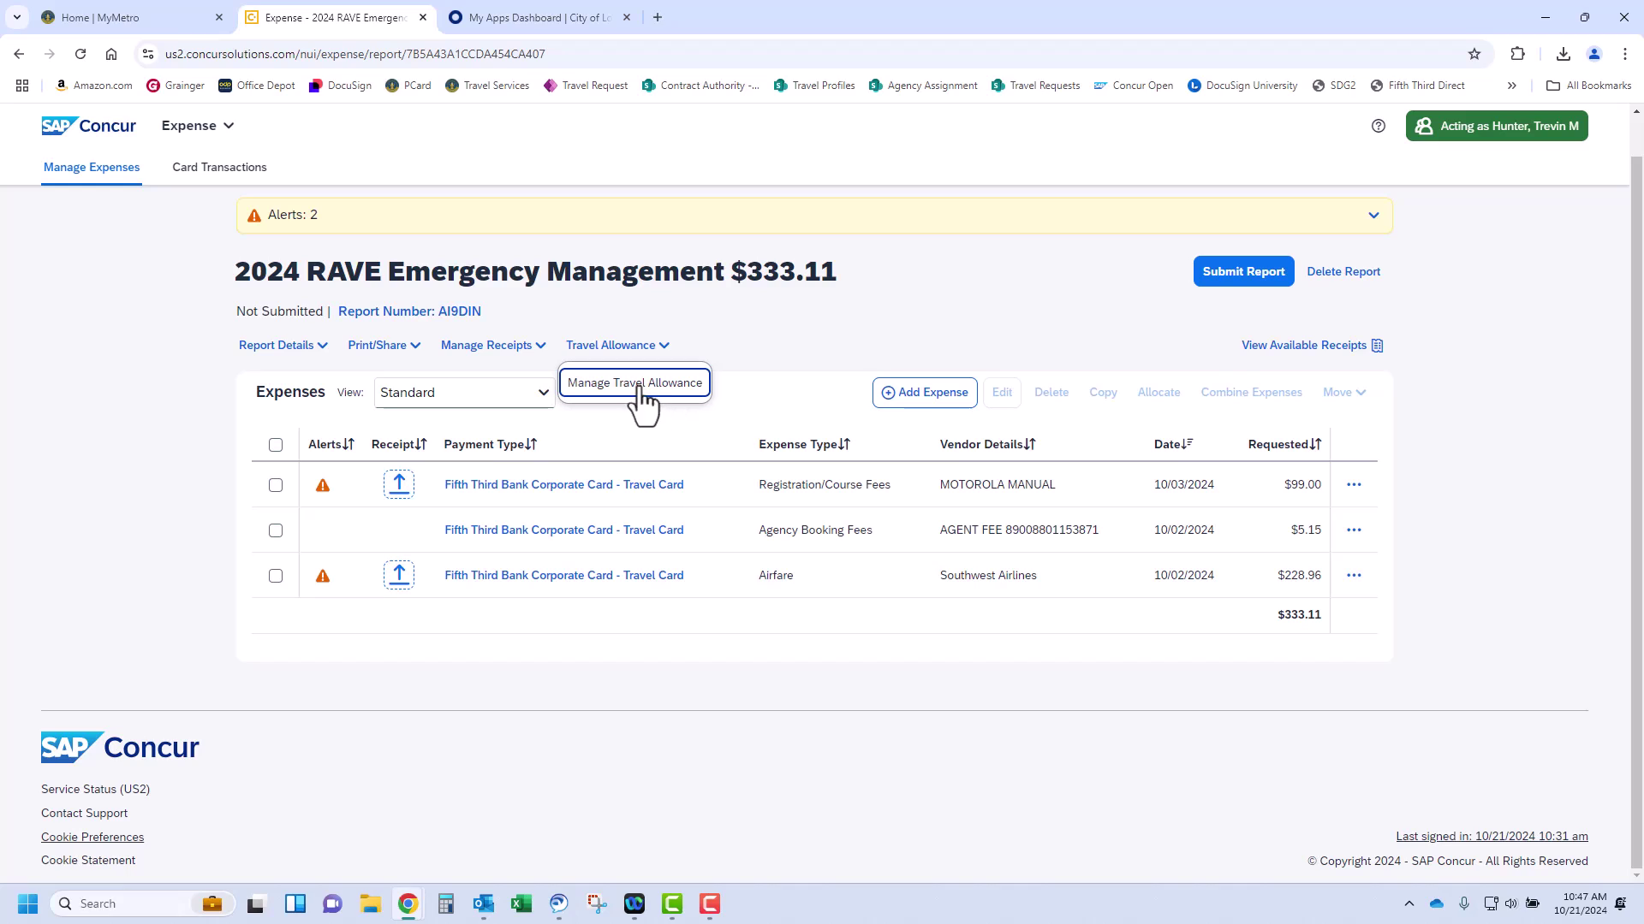
# Review the two missing-receipt alerts and open the $99.00 Registration/Course Fees entry
pyautogui.click(856, 364)
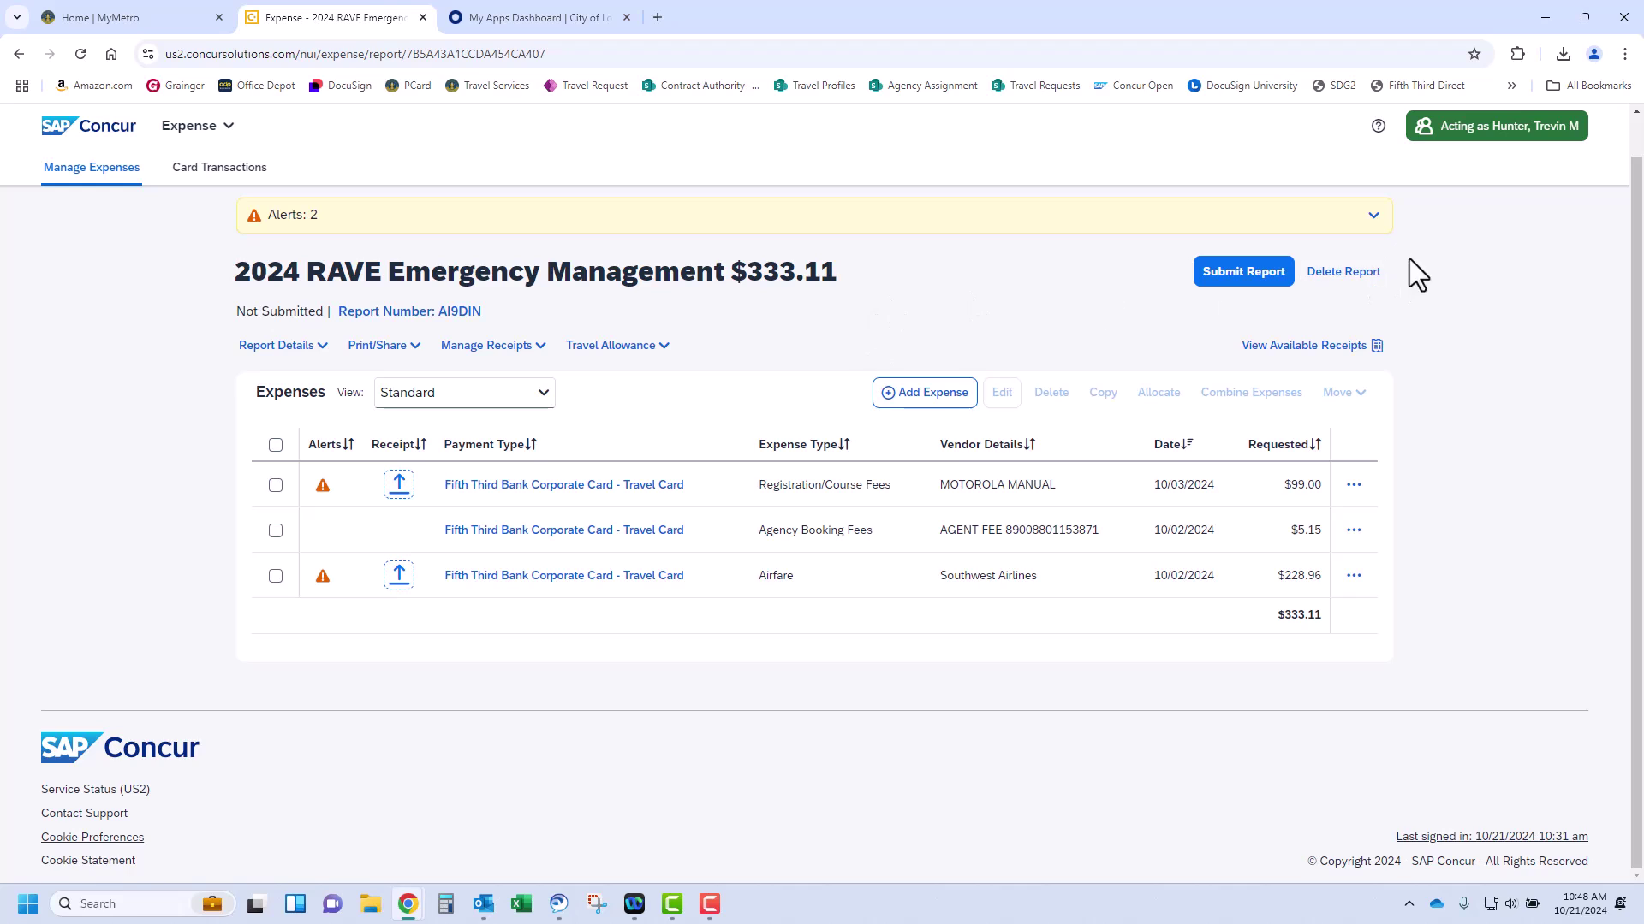
pyautogui.click(1373, 214)
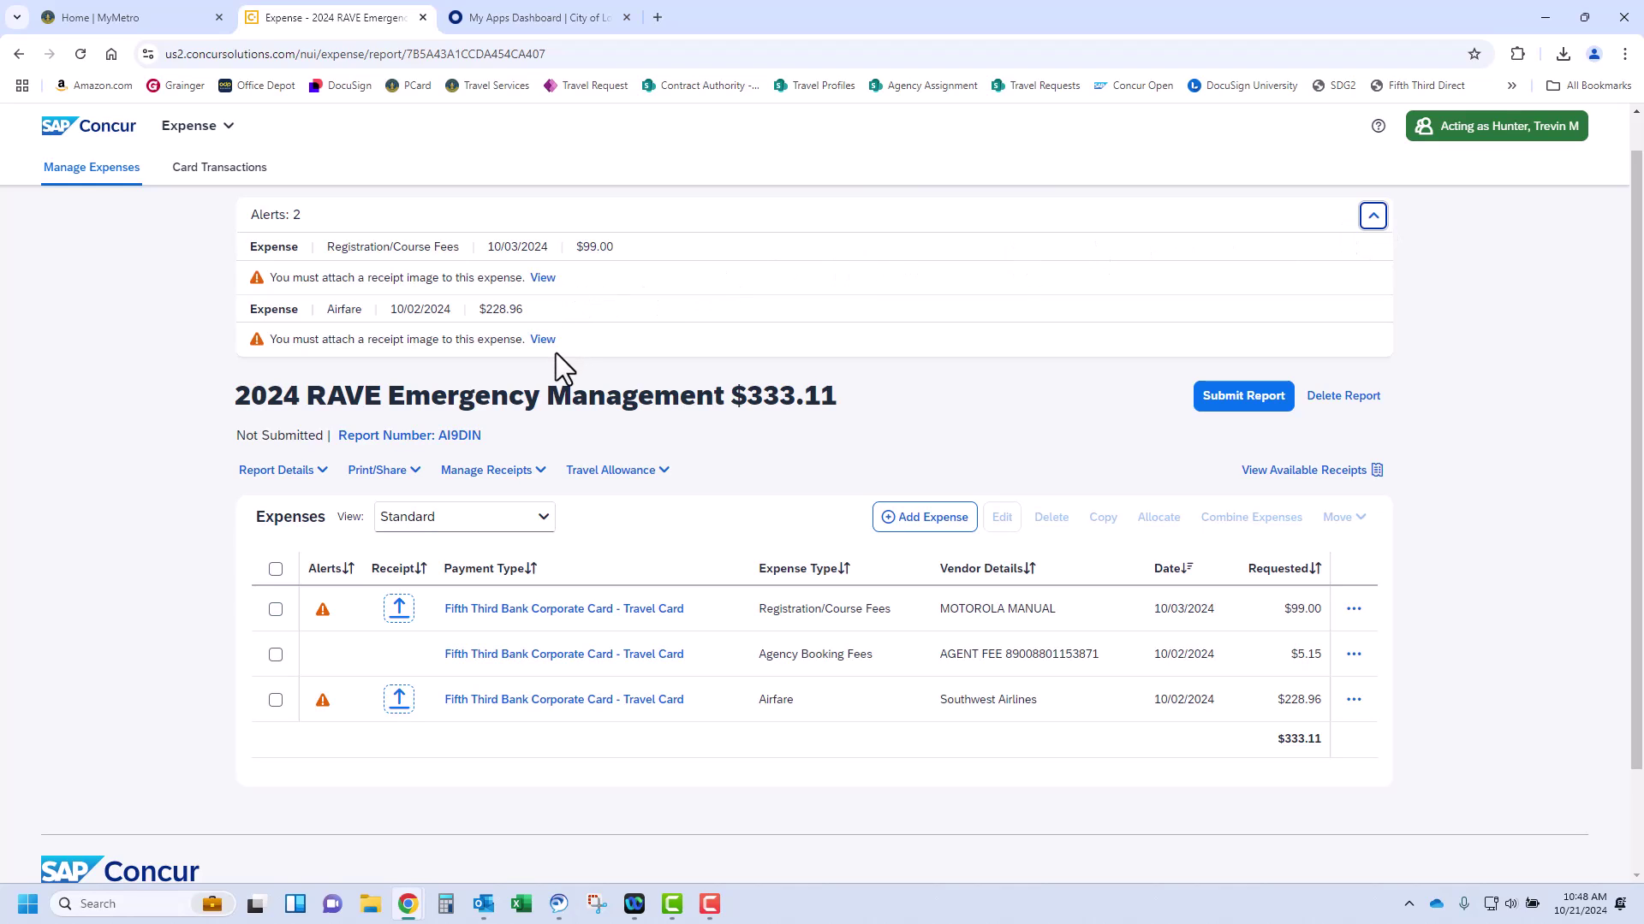
pyautogui.click(811, 624)
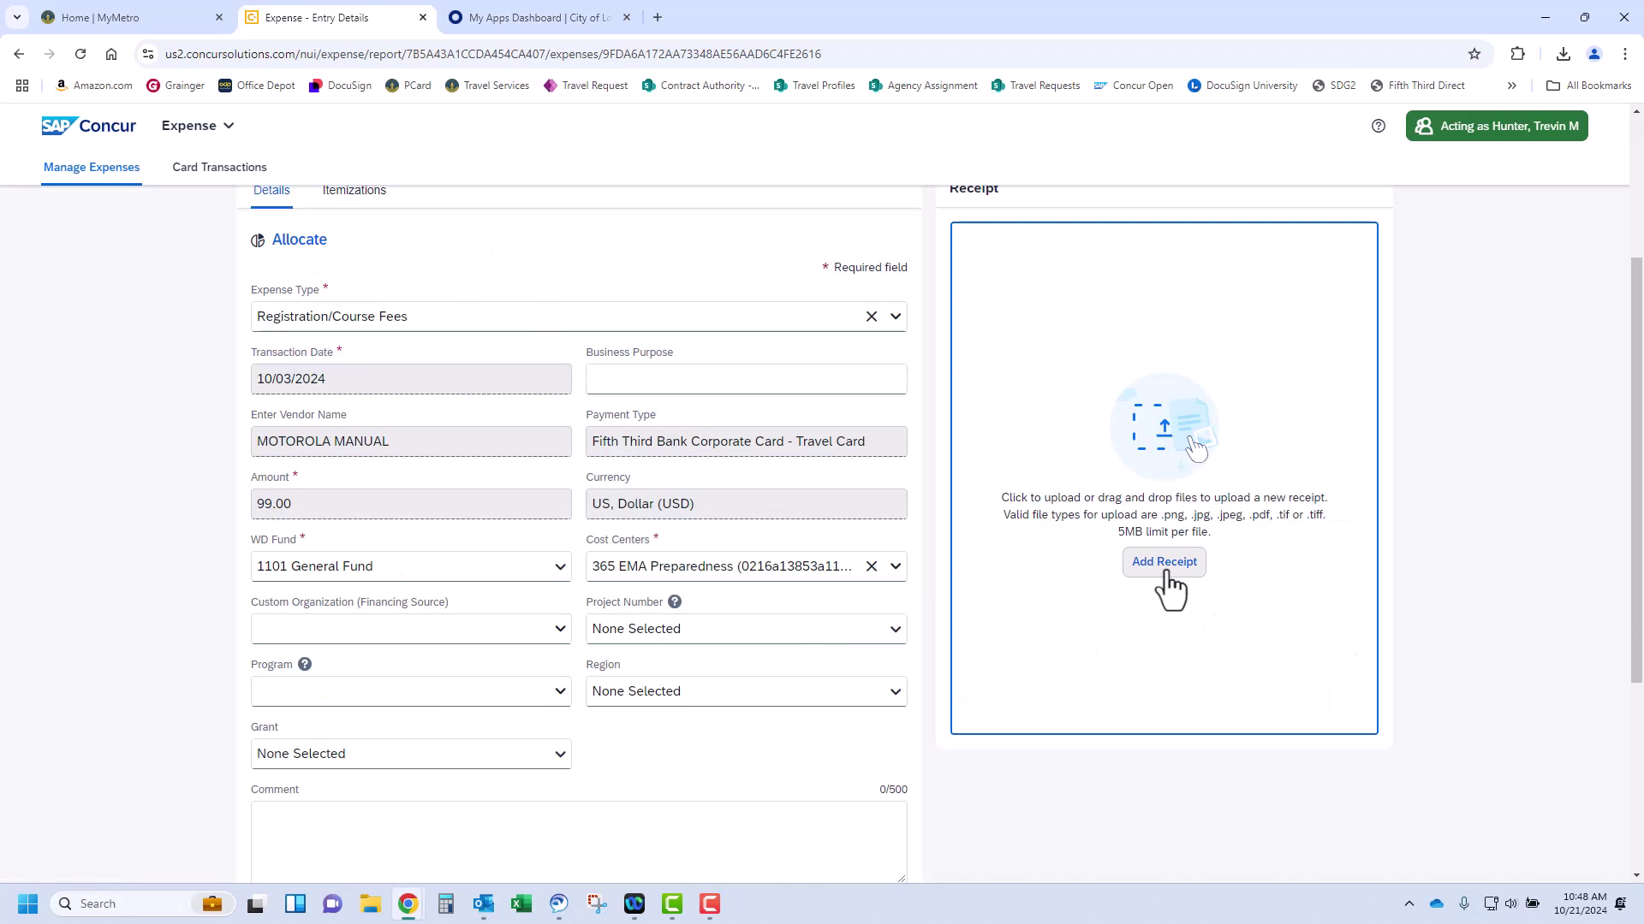
# Attach Card Fees.pdf from Available Receipts to the $99.00 MOTOROLA MANUAL fee
pyautogui.click(1173, 567)
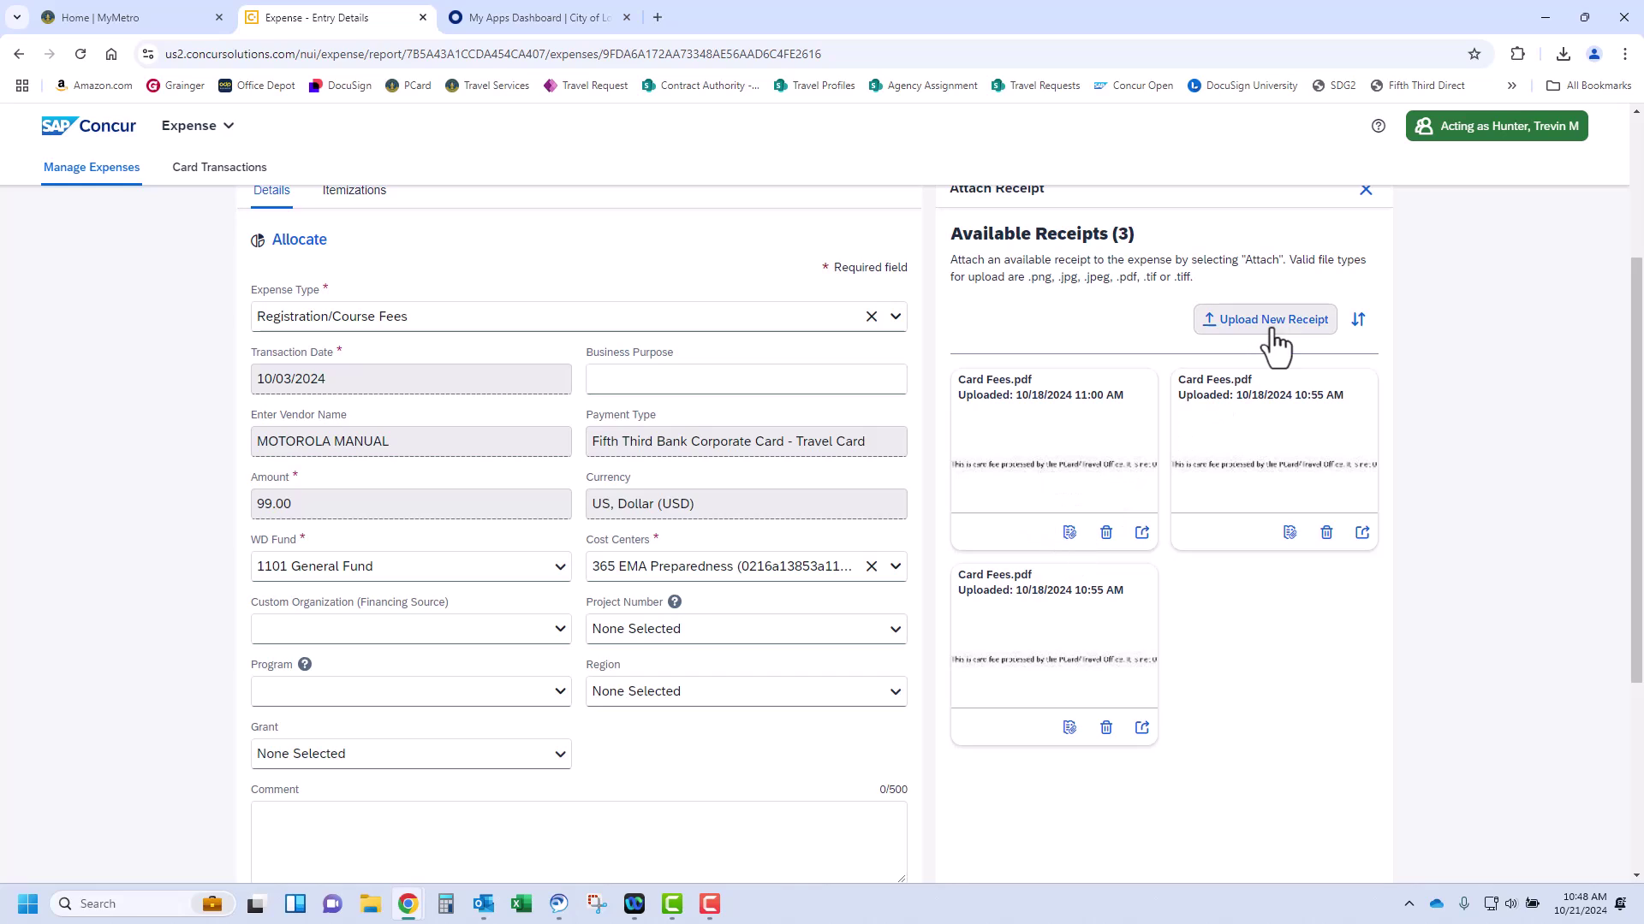
pyautogui.click(1069, 532)
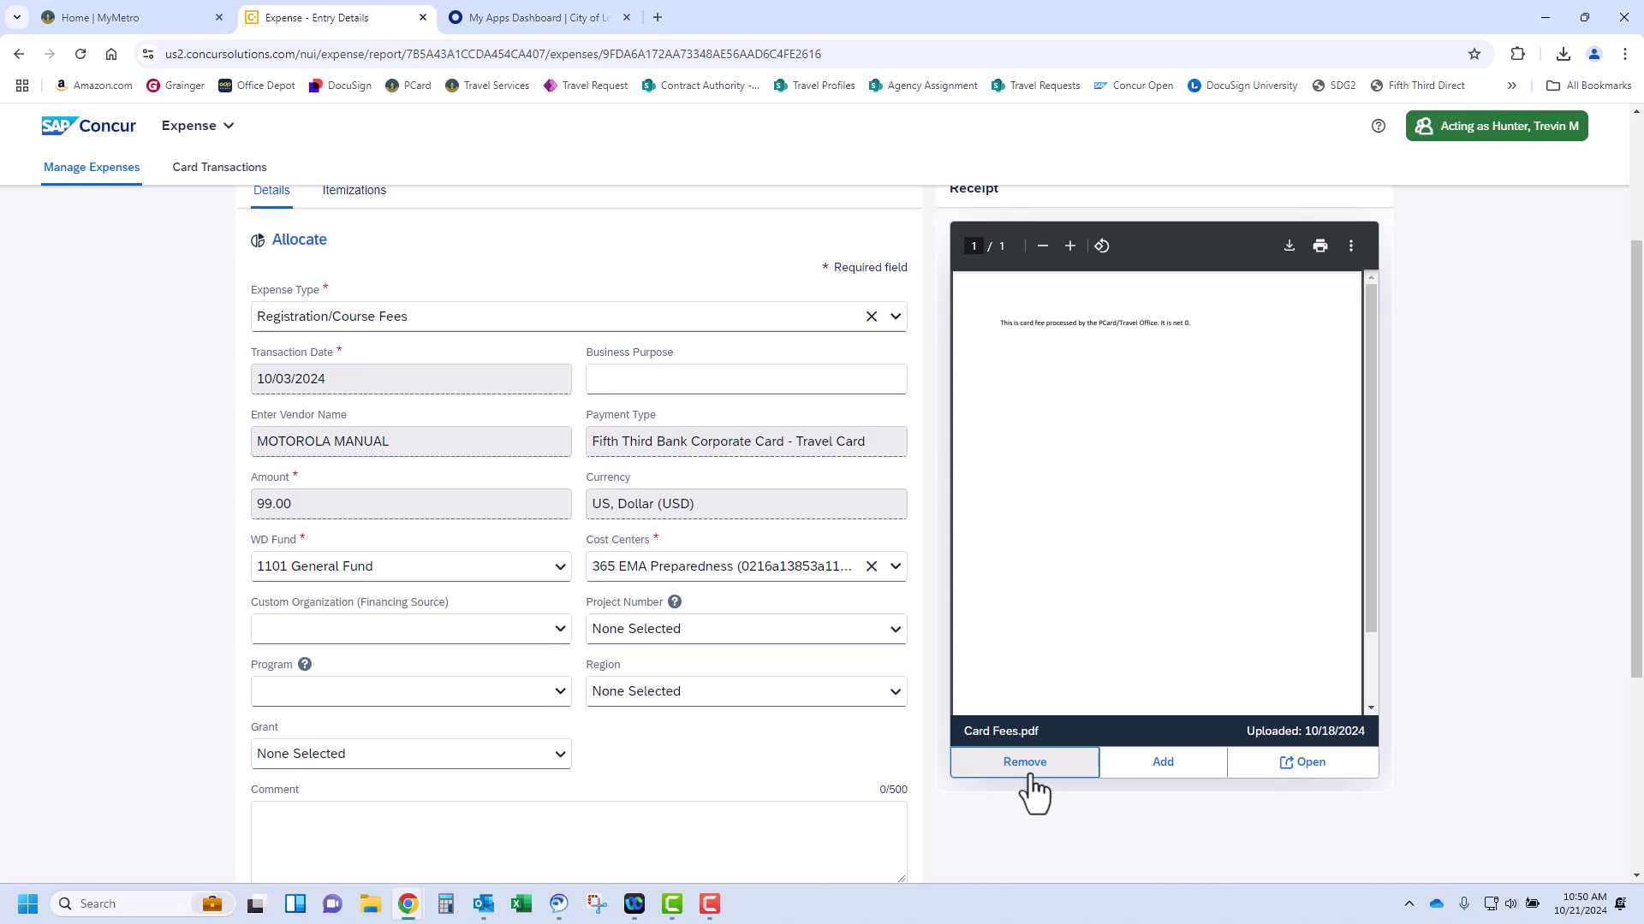
pyautogui.scroll(2, 1288, 420)
# Keep Registration/Course Fees as the type and switch the cost center to 365 ES General Operations
pyautogui.click(1335, 329)
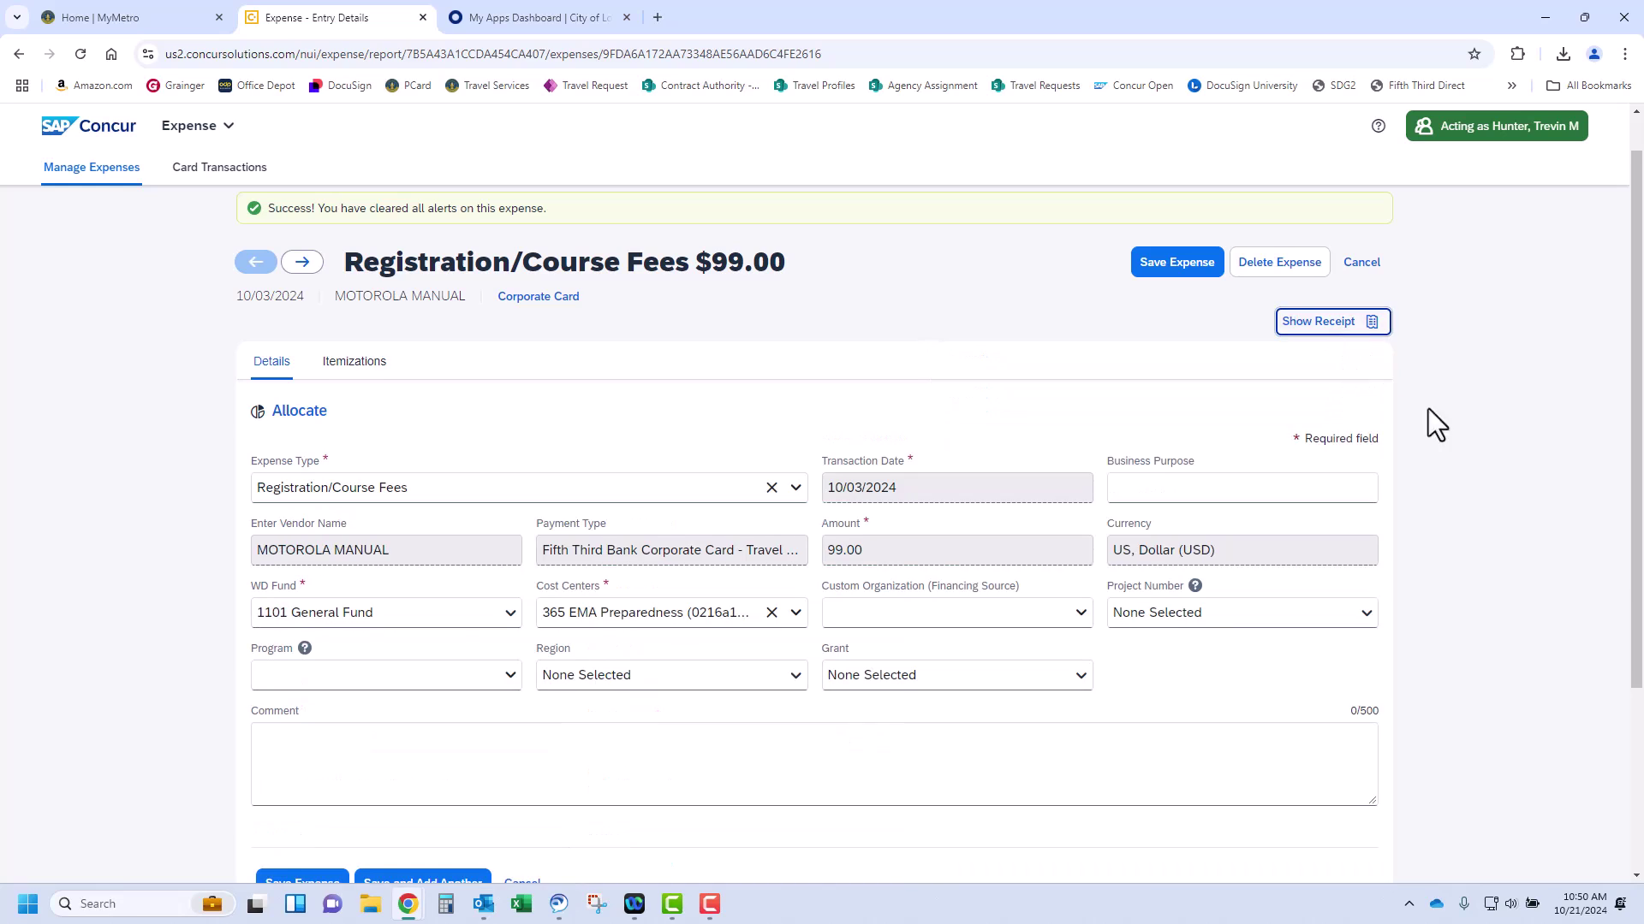
pyautogui.scroll(-1, 1447, 436)
pyautogui.scroll(-1, 1466, 462)
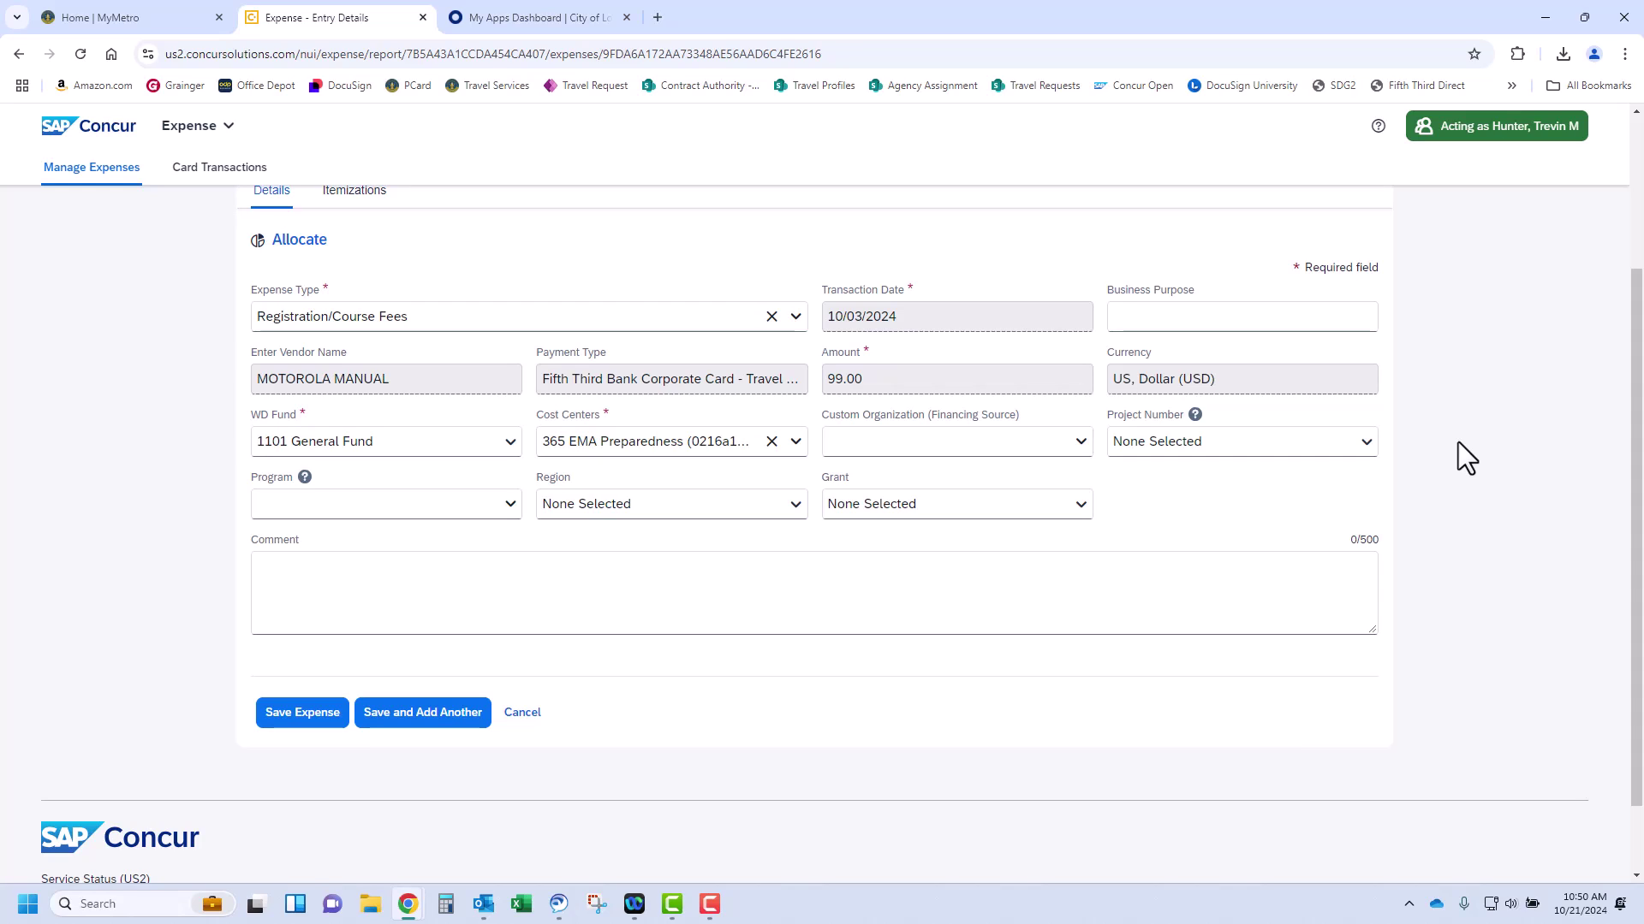
pyautogui.click(640, 317)
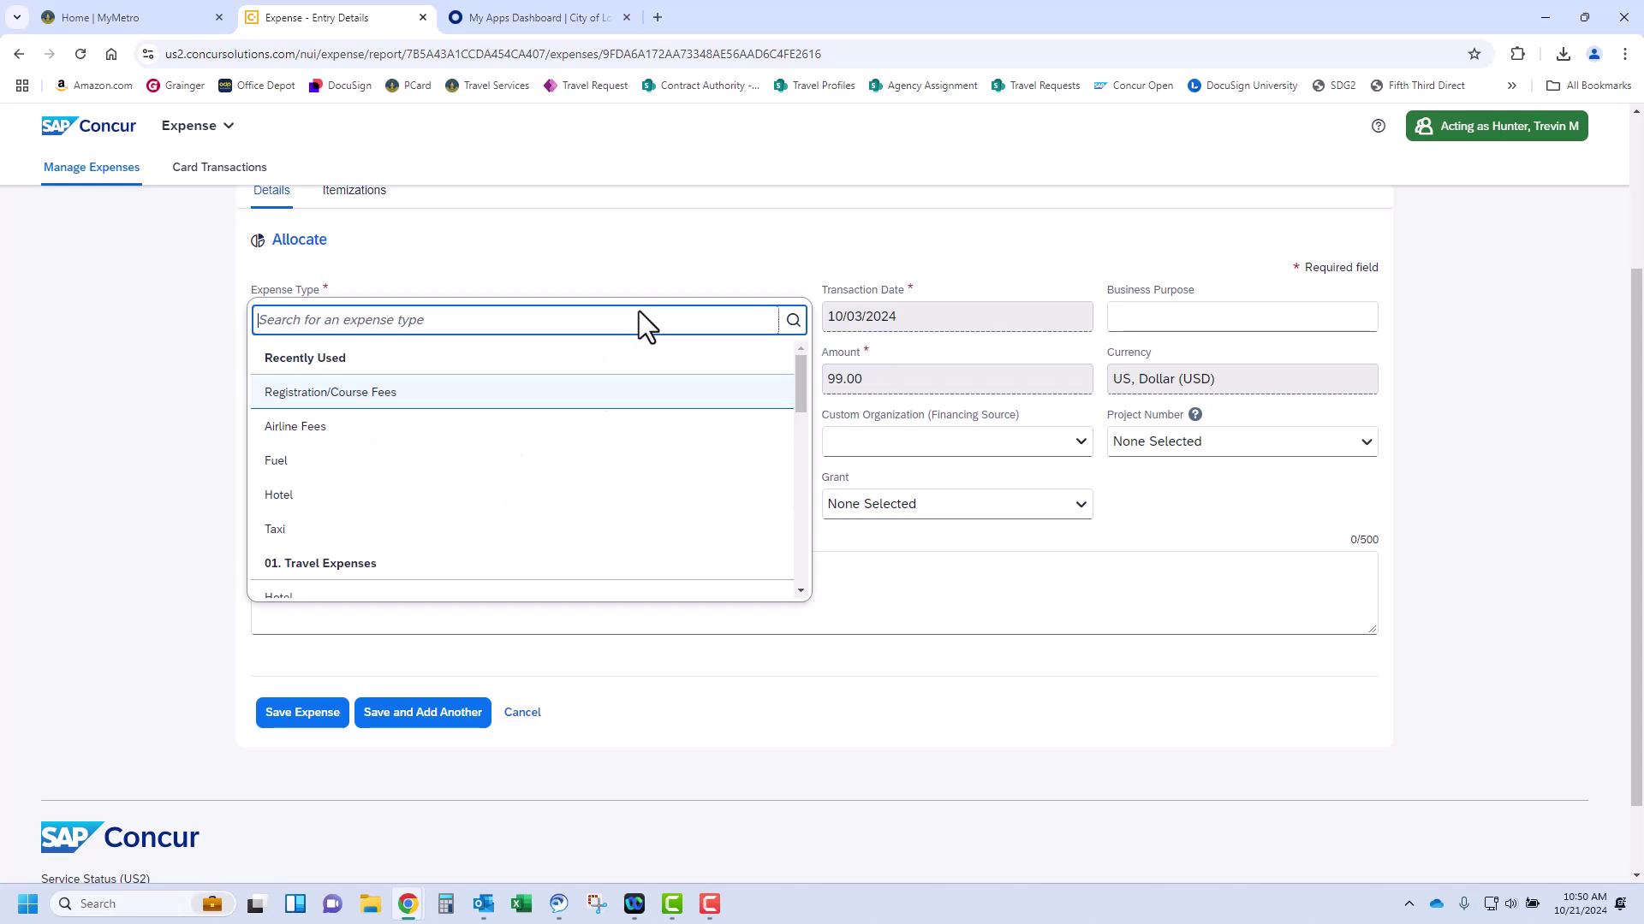
pyautogui.click(1197, 382)
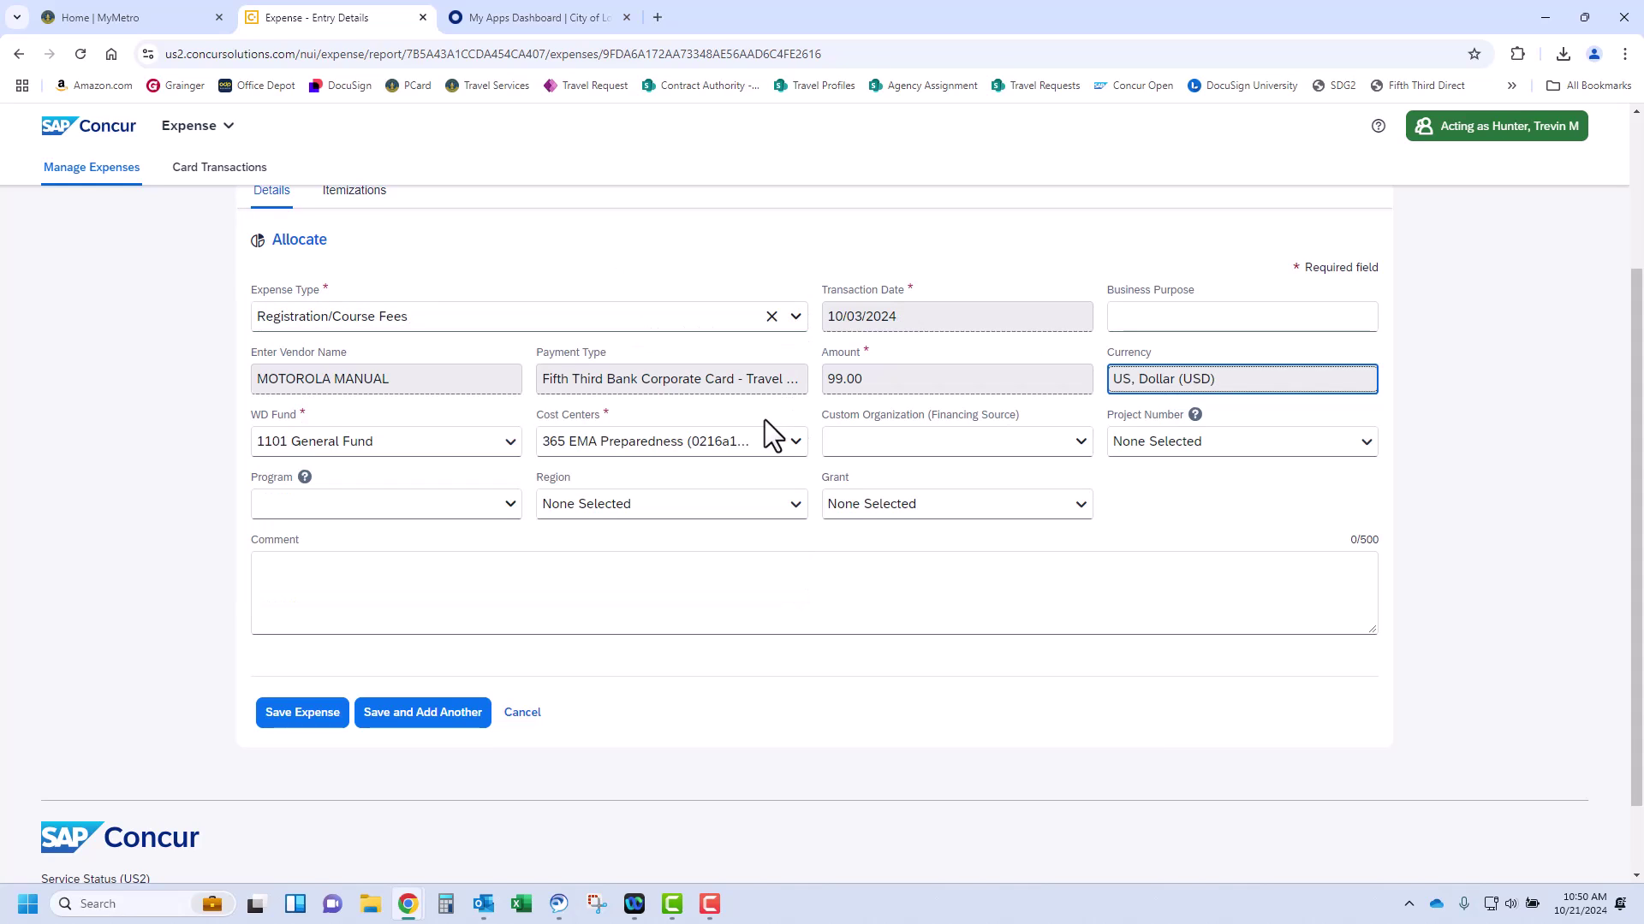
pyautogui.click(770, 443)
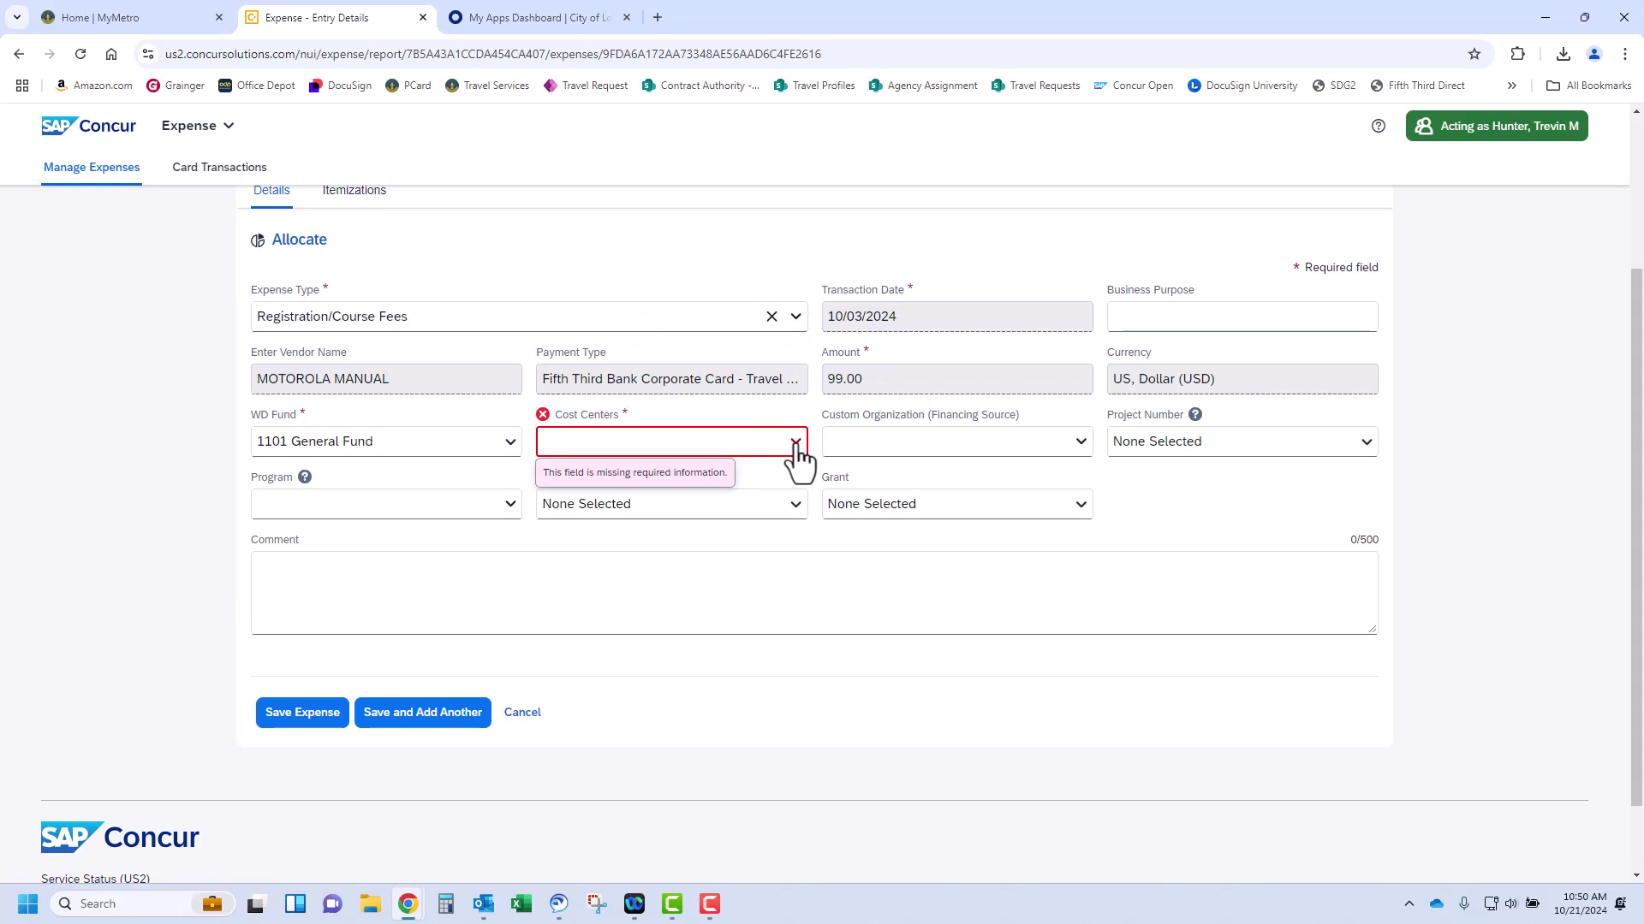
pyautogui.click(792, 576)
pyautogui.click(796, 447)
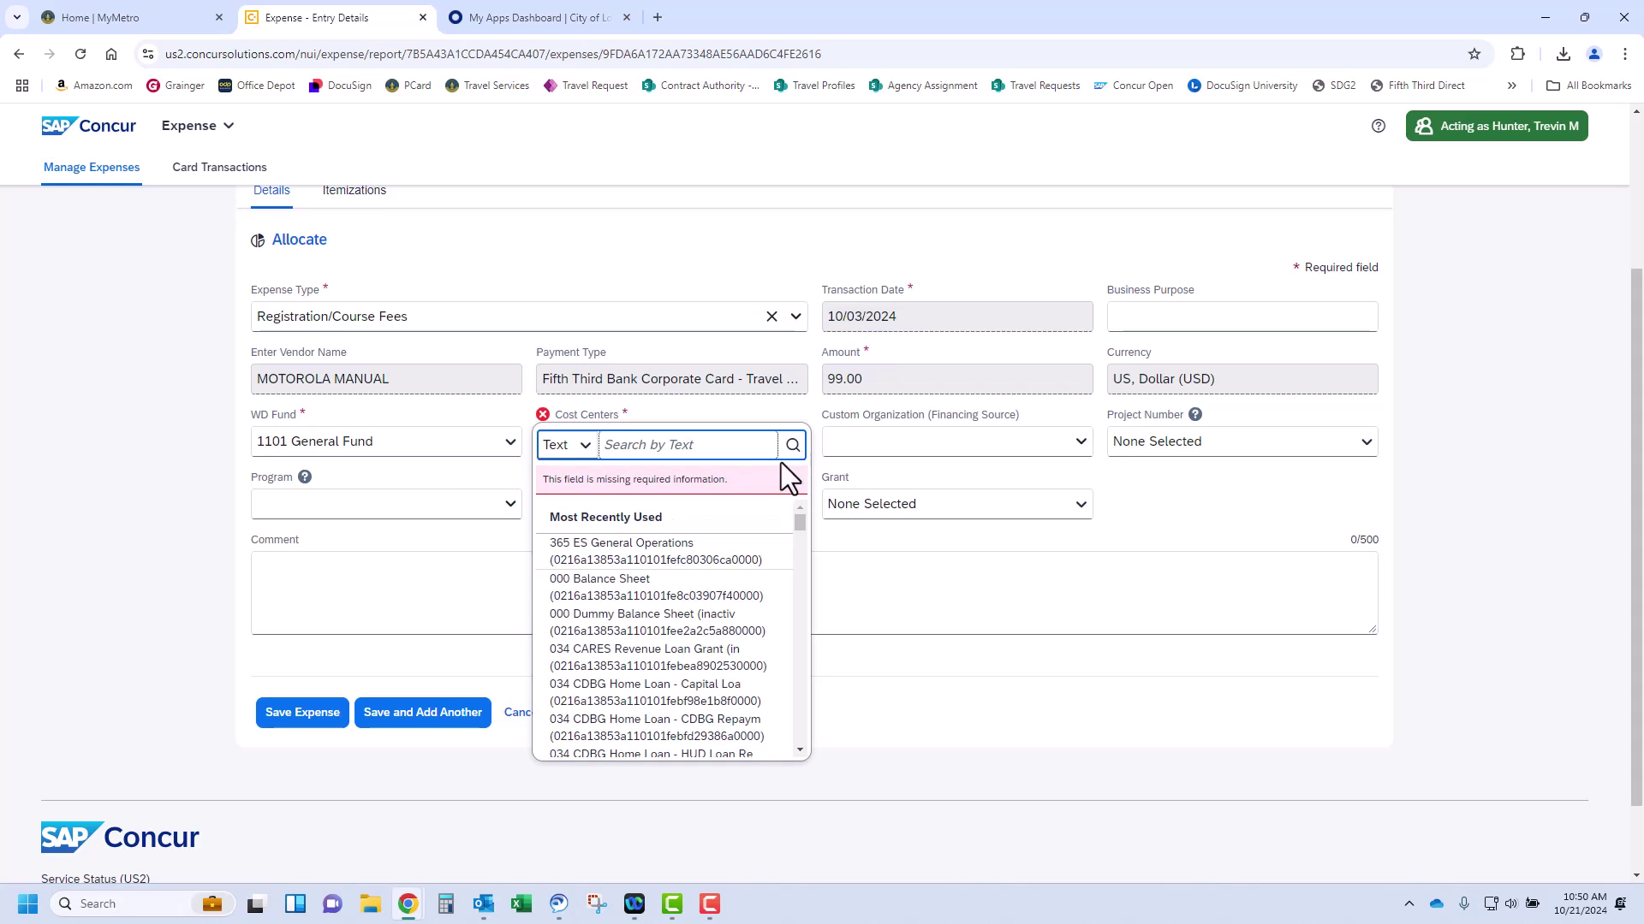
pyautogui.click(682, 561)
pyautogui.click(881, 579)
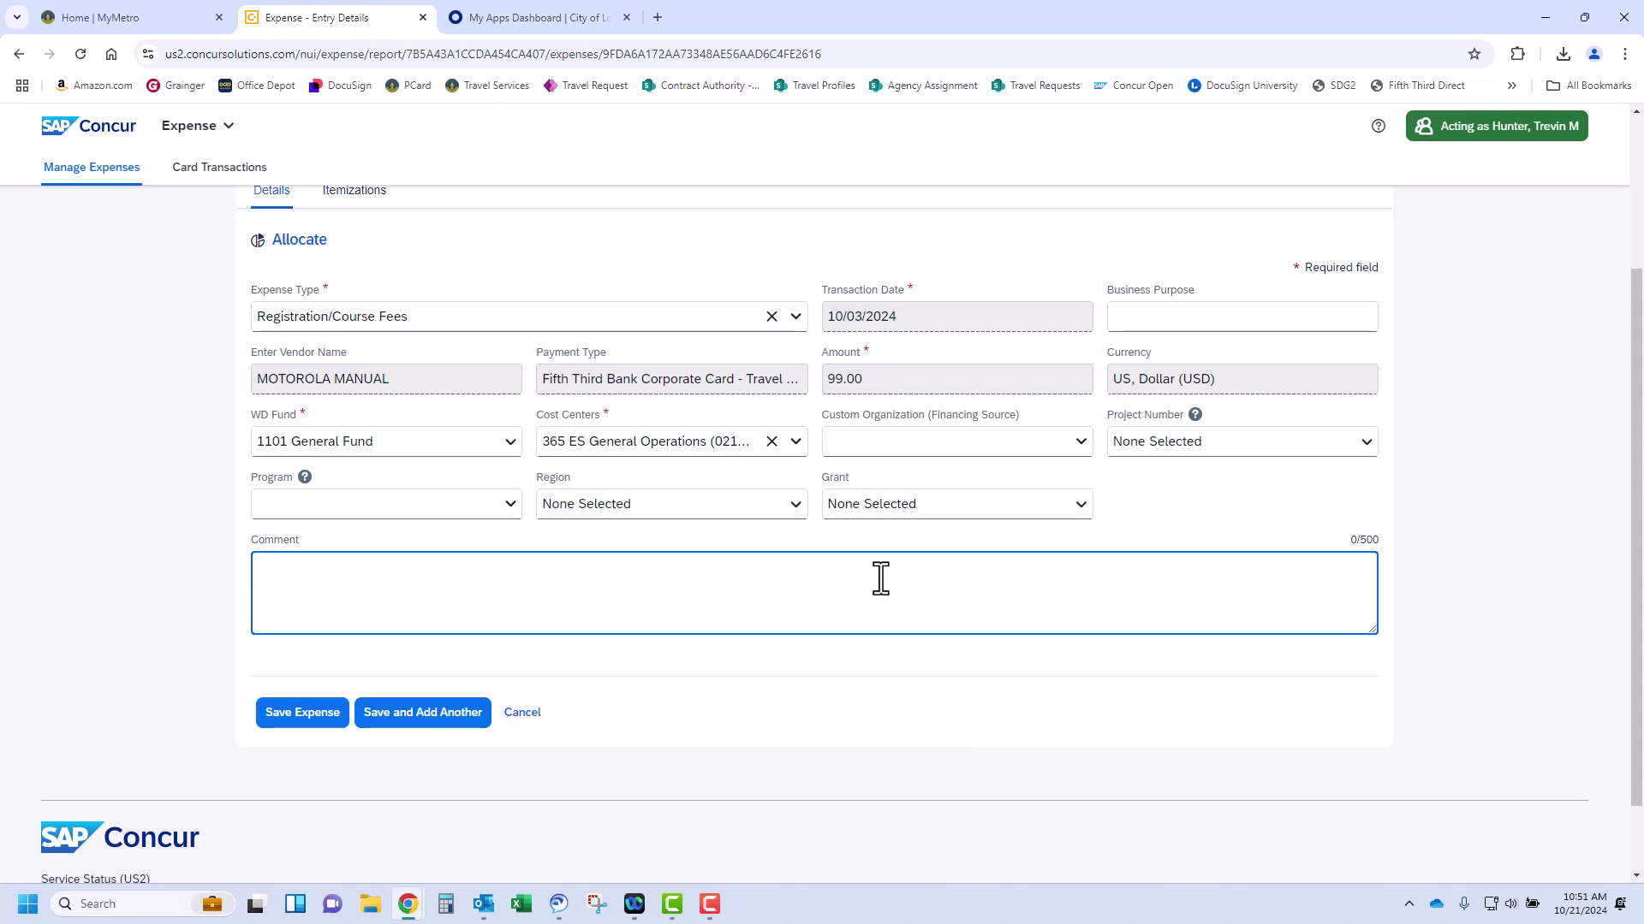
pyautogui.scroll(1, 880, 579)
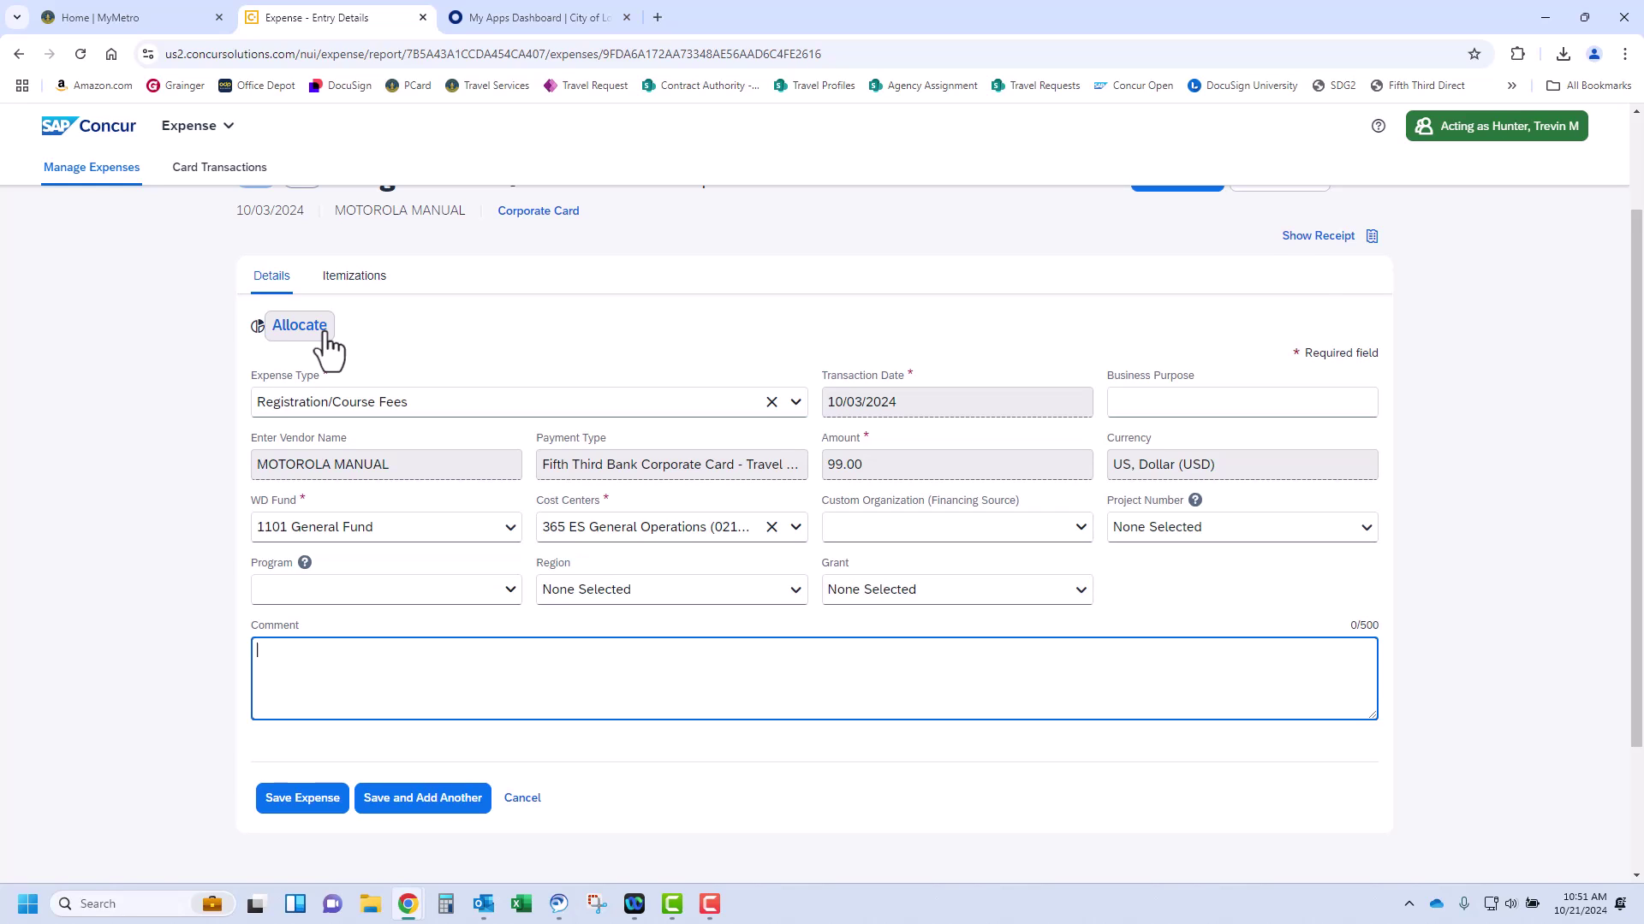
# Show the Card Fees.pdf receipt panel beside the MOTOROLA MANUAL entry details
pyautogui.click(1316, 238)
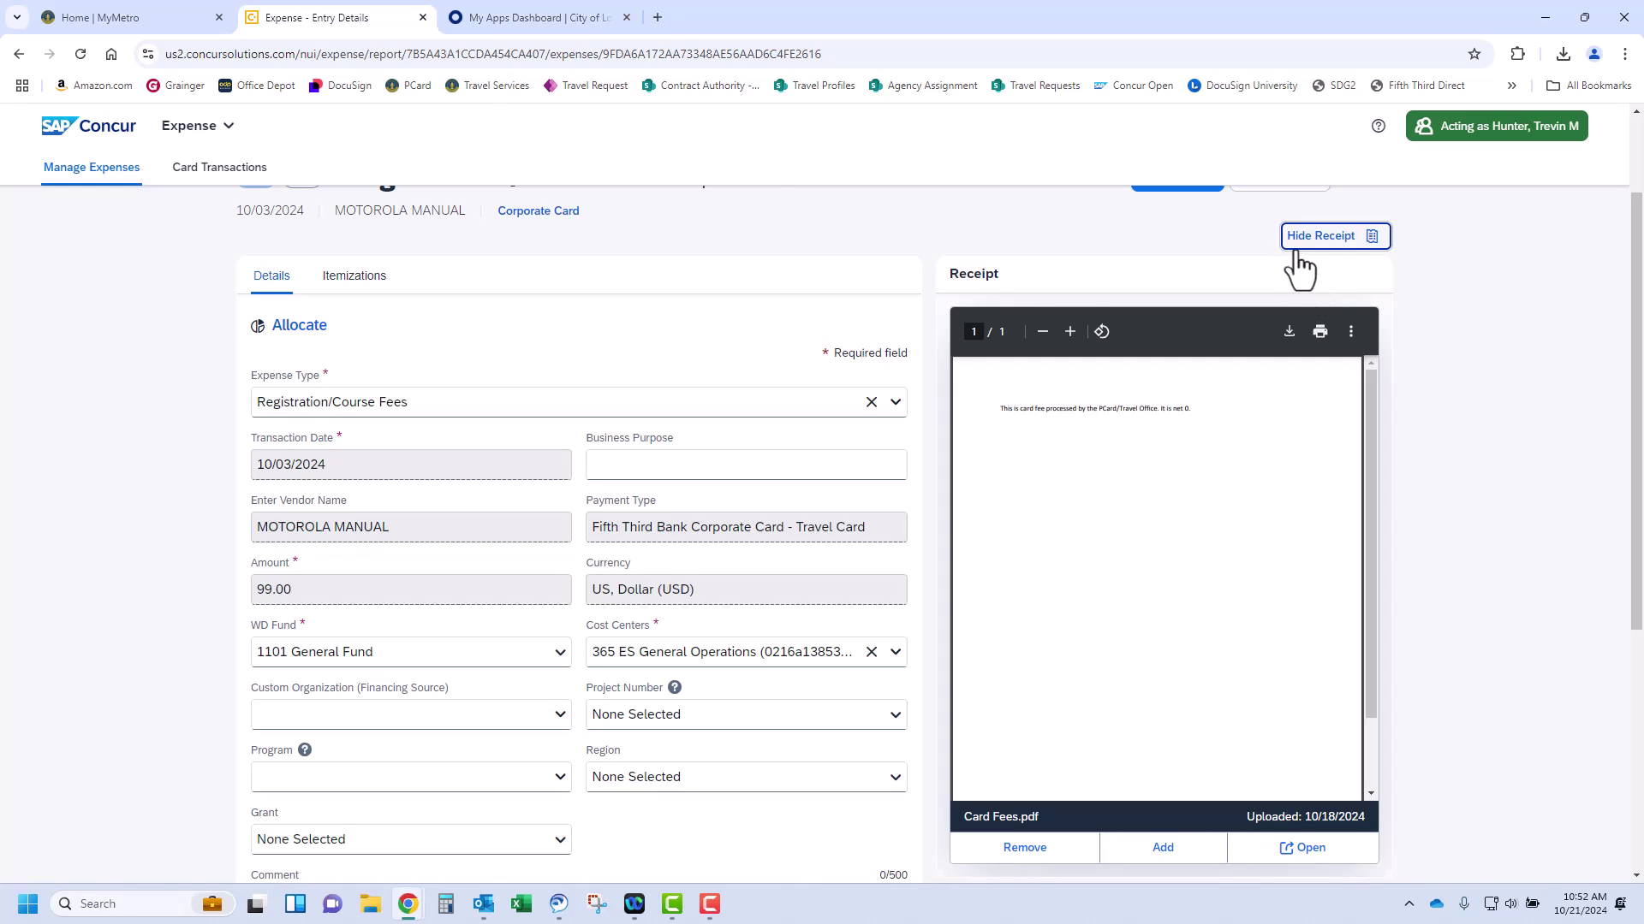
pyautogui.scroll(2, 1306, 270)
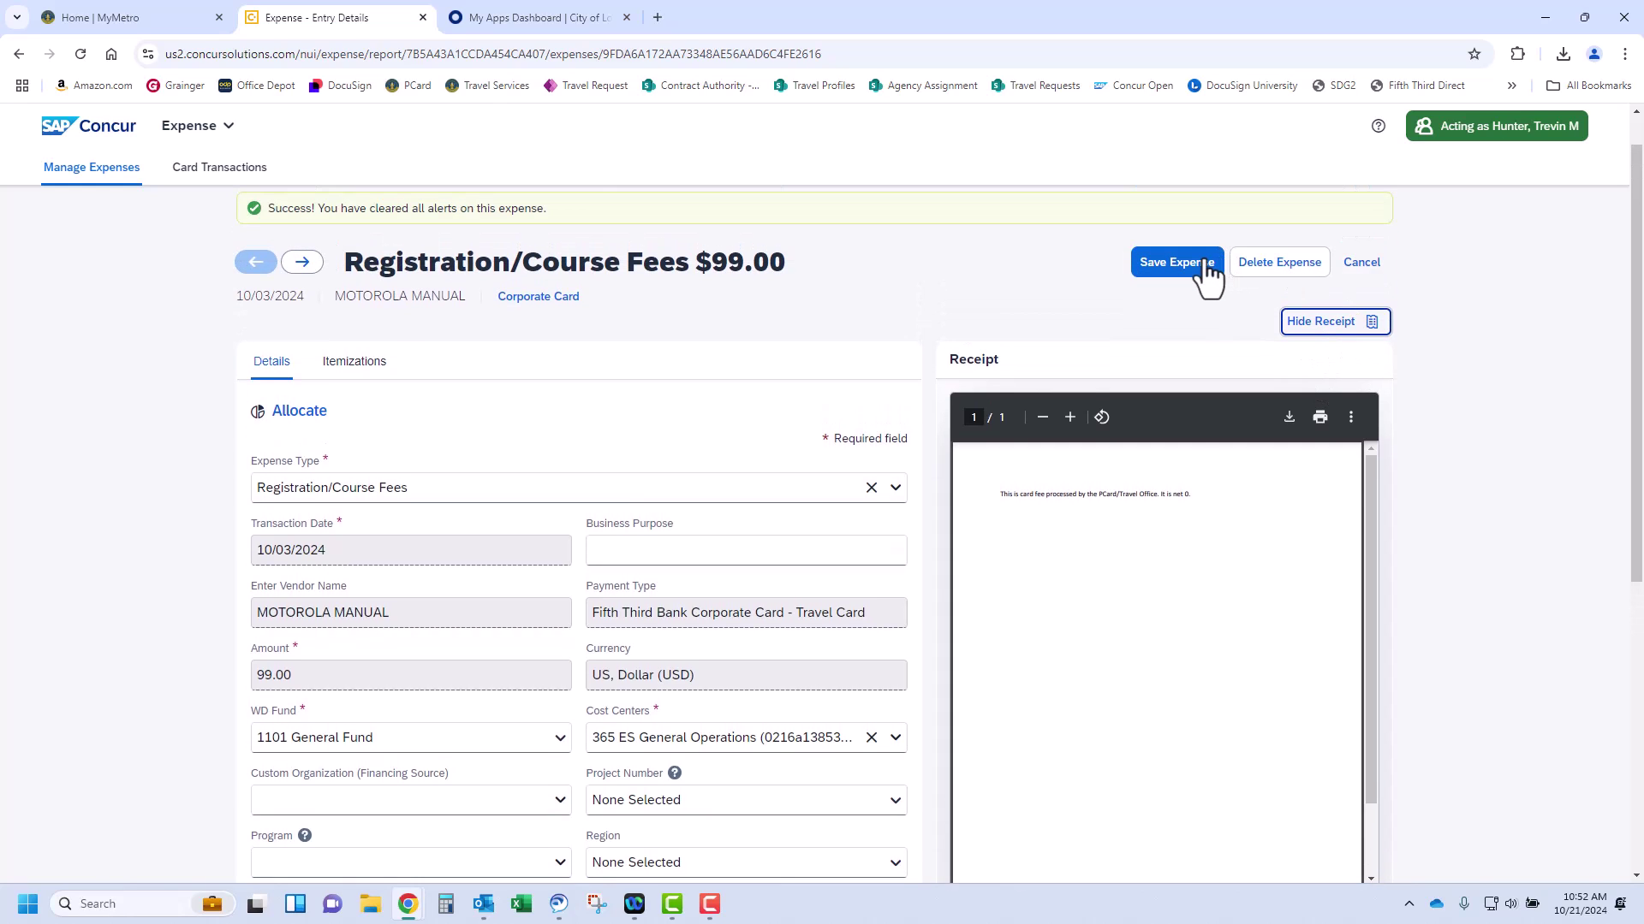
# Save the fee expense, check the report alerts, and open Manage Travel Allowance
pyautogui.click(1205, 262)
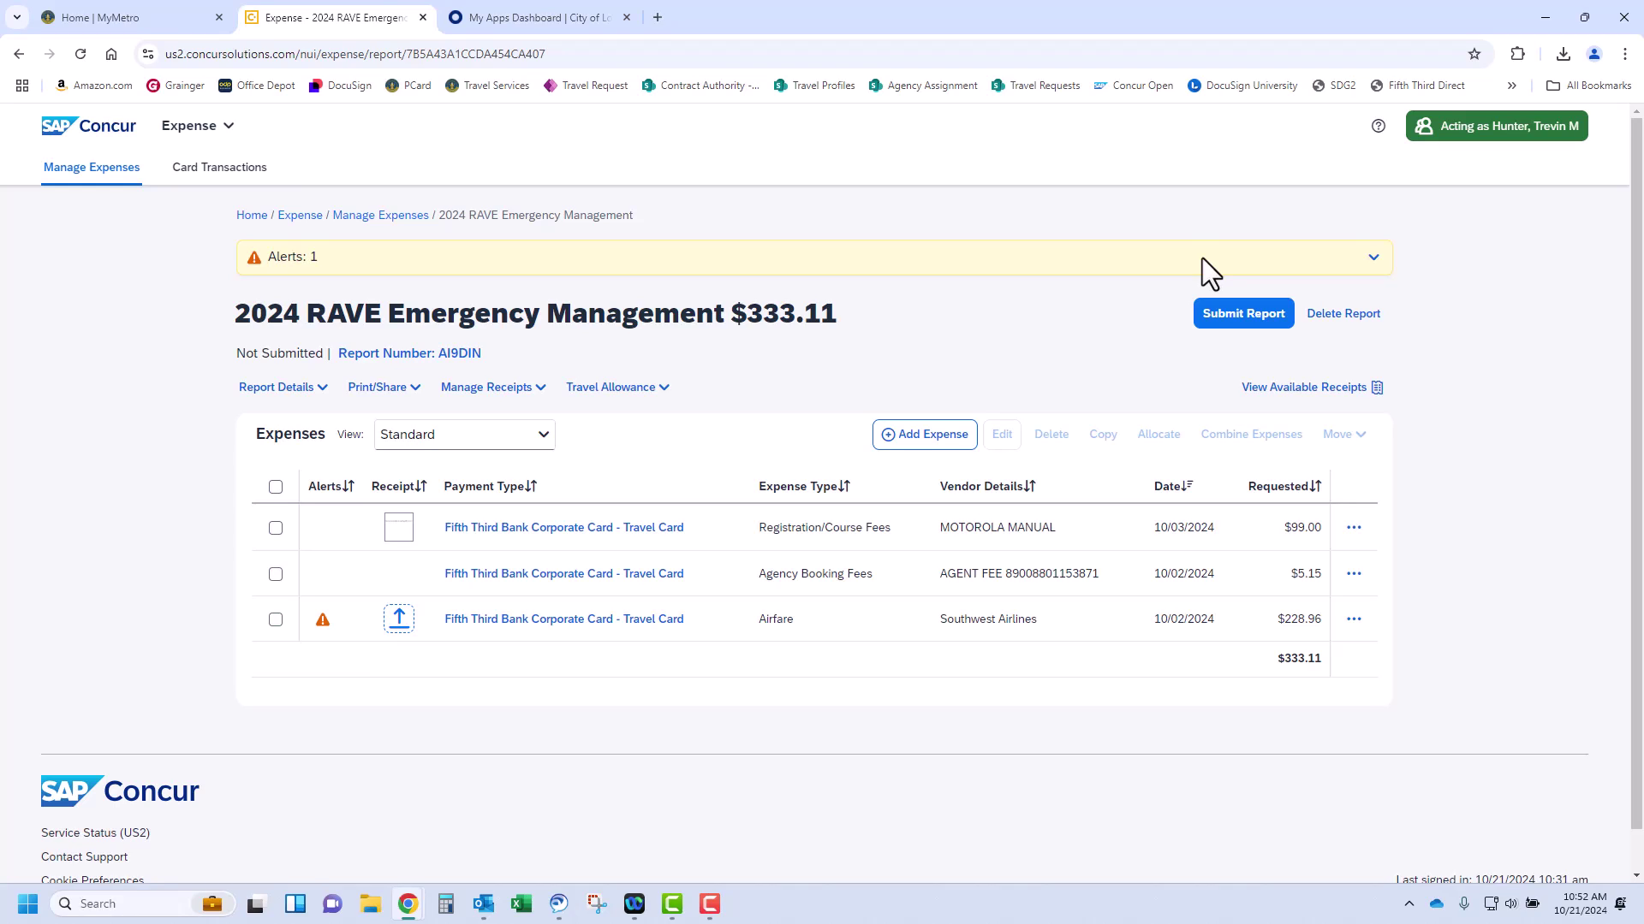
pyautogui.click(1372, 259)
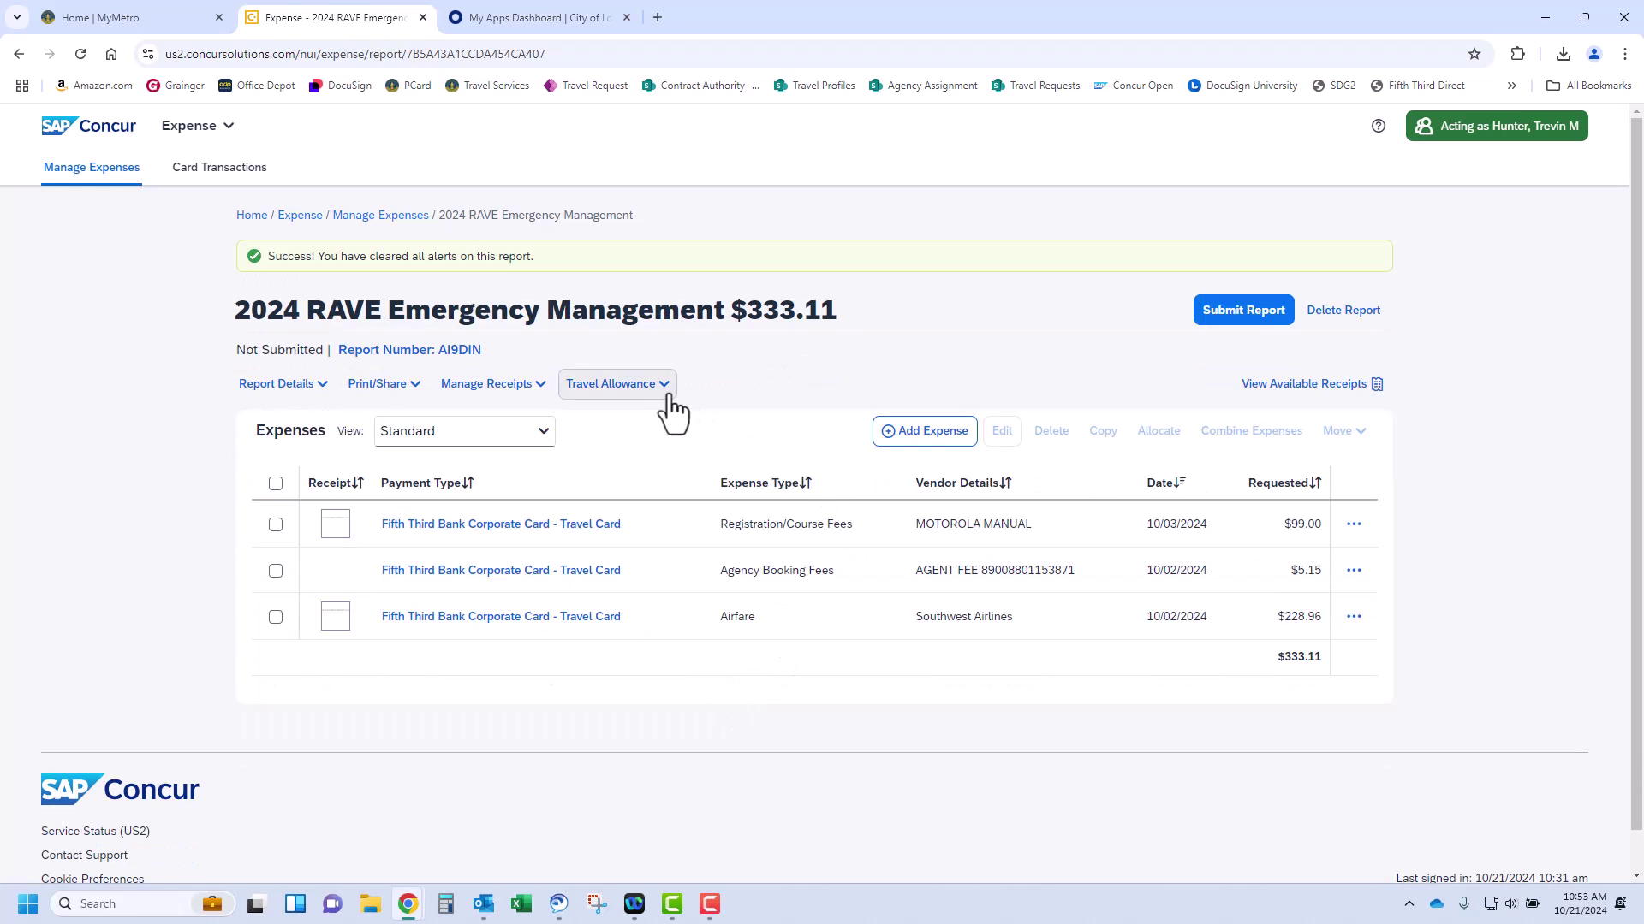
pyautogui.click(665, 392)
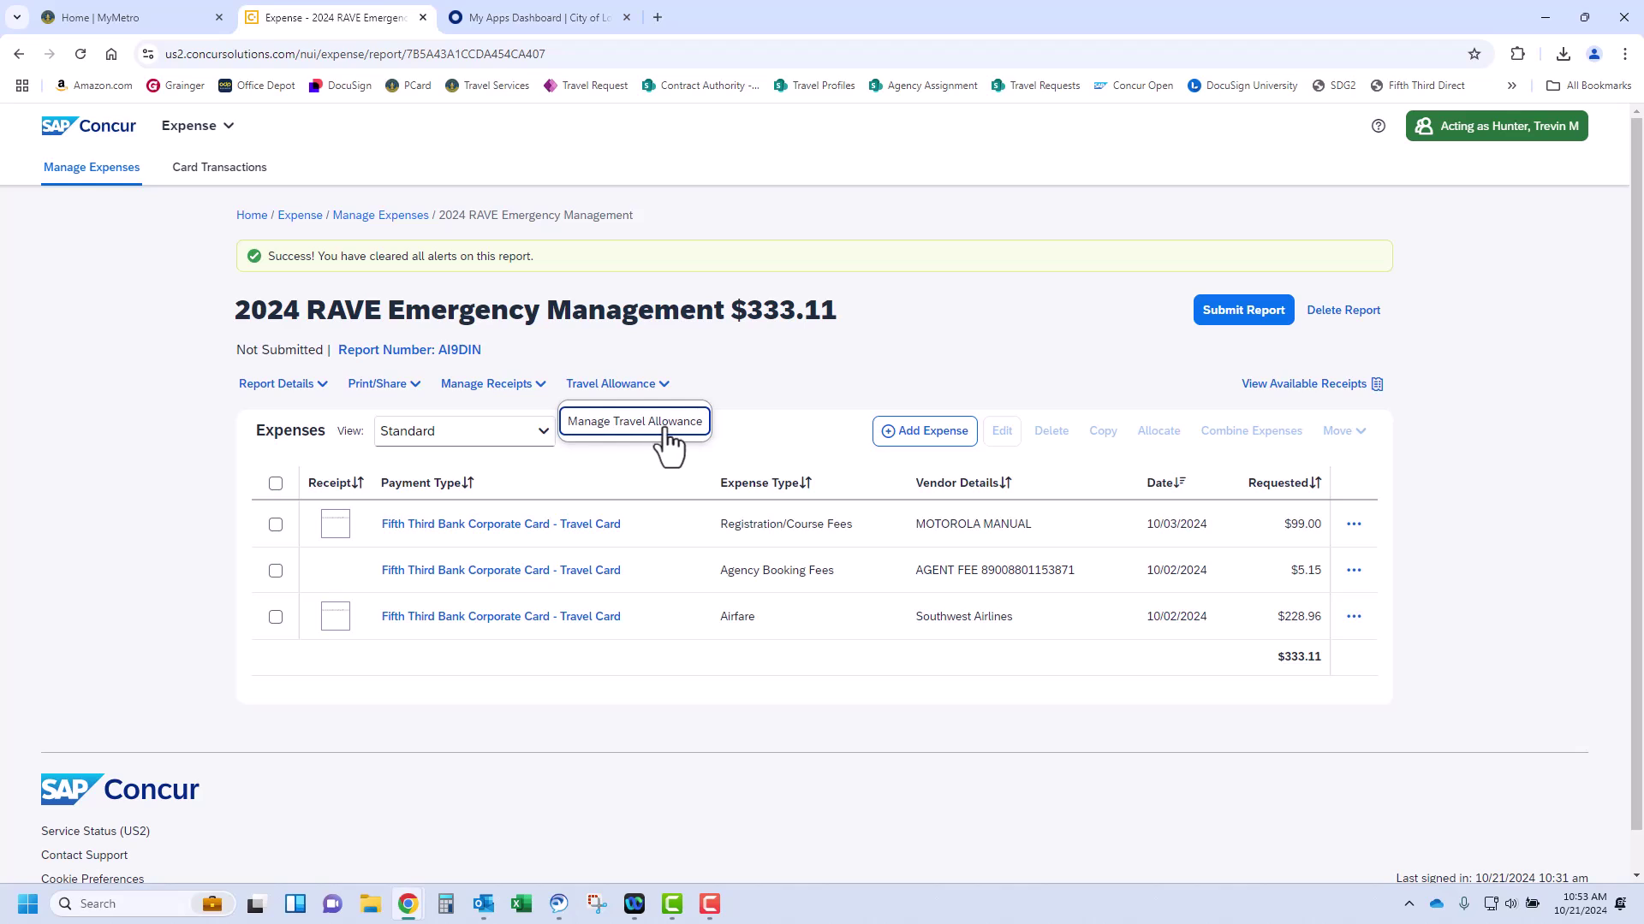
pyautogui.click(659, 422)
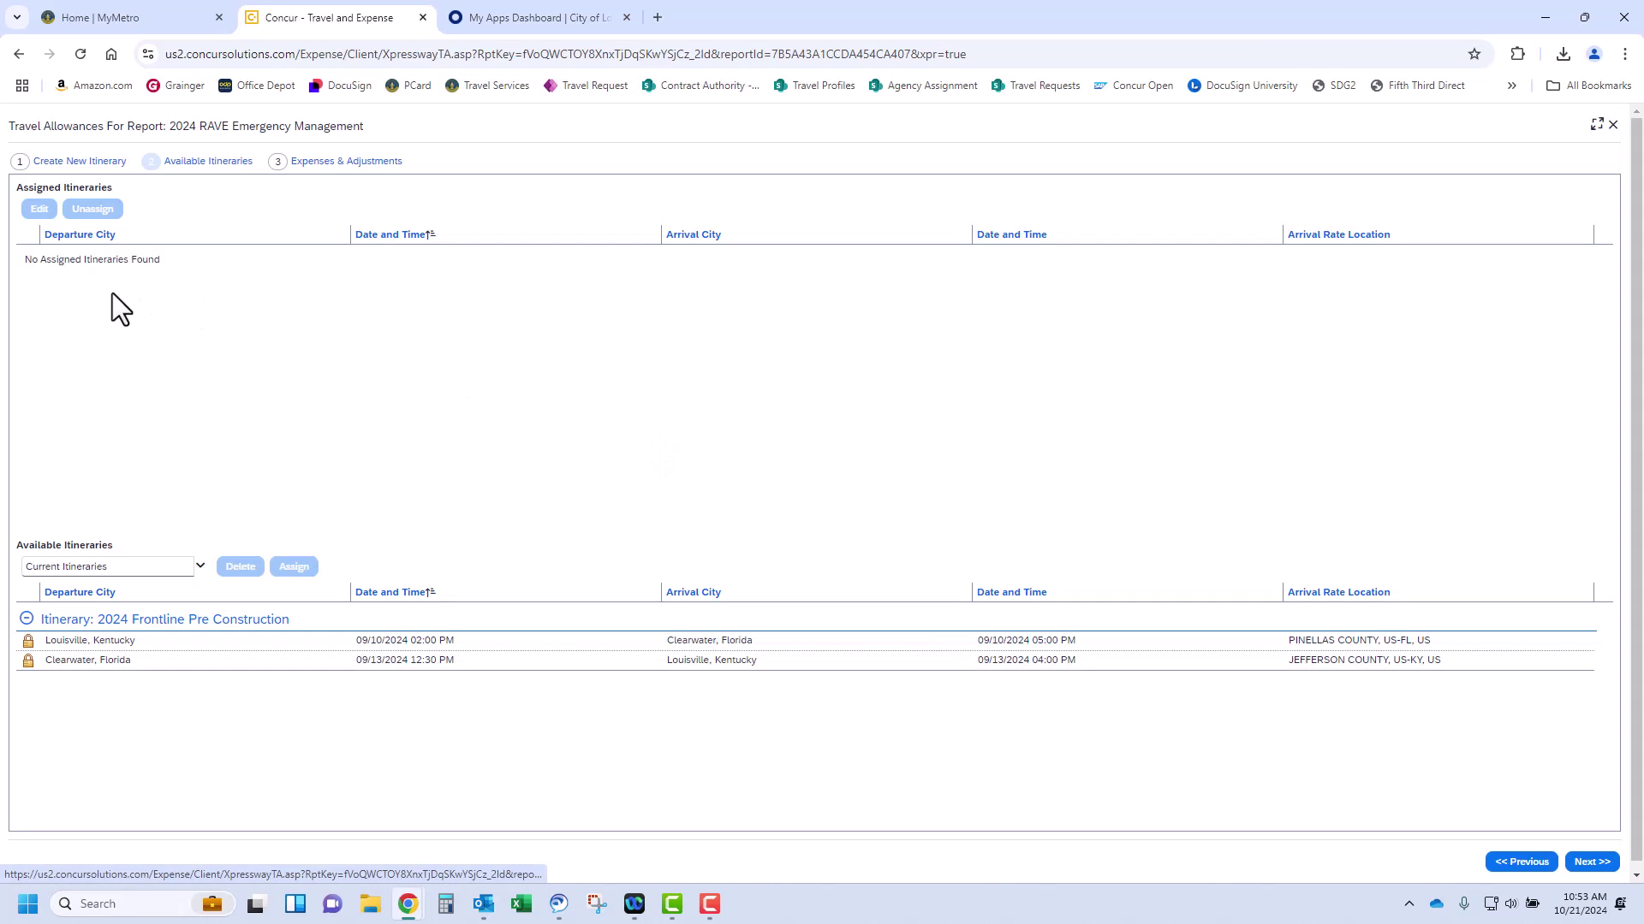
# Add a new itinerary's outbound stop: Louisville to Chicago on 10/28, 8:00 AM to 12:00 PM
pyautogui.click(82, 161)
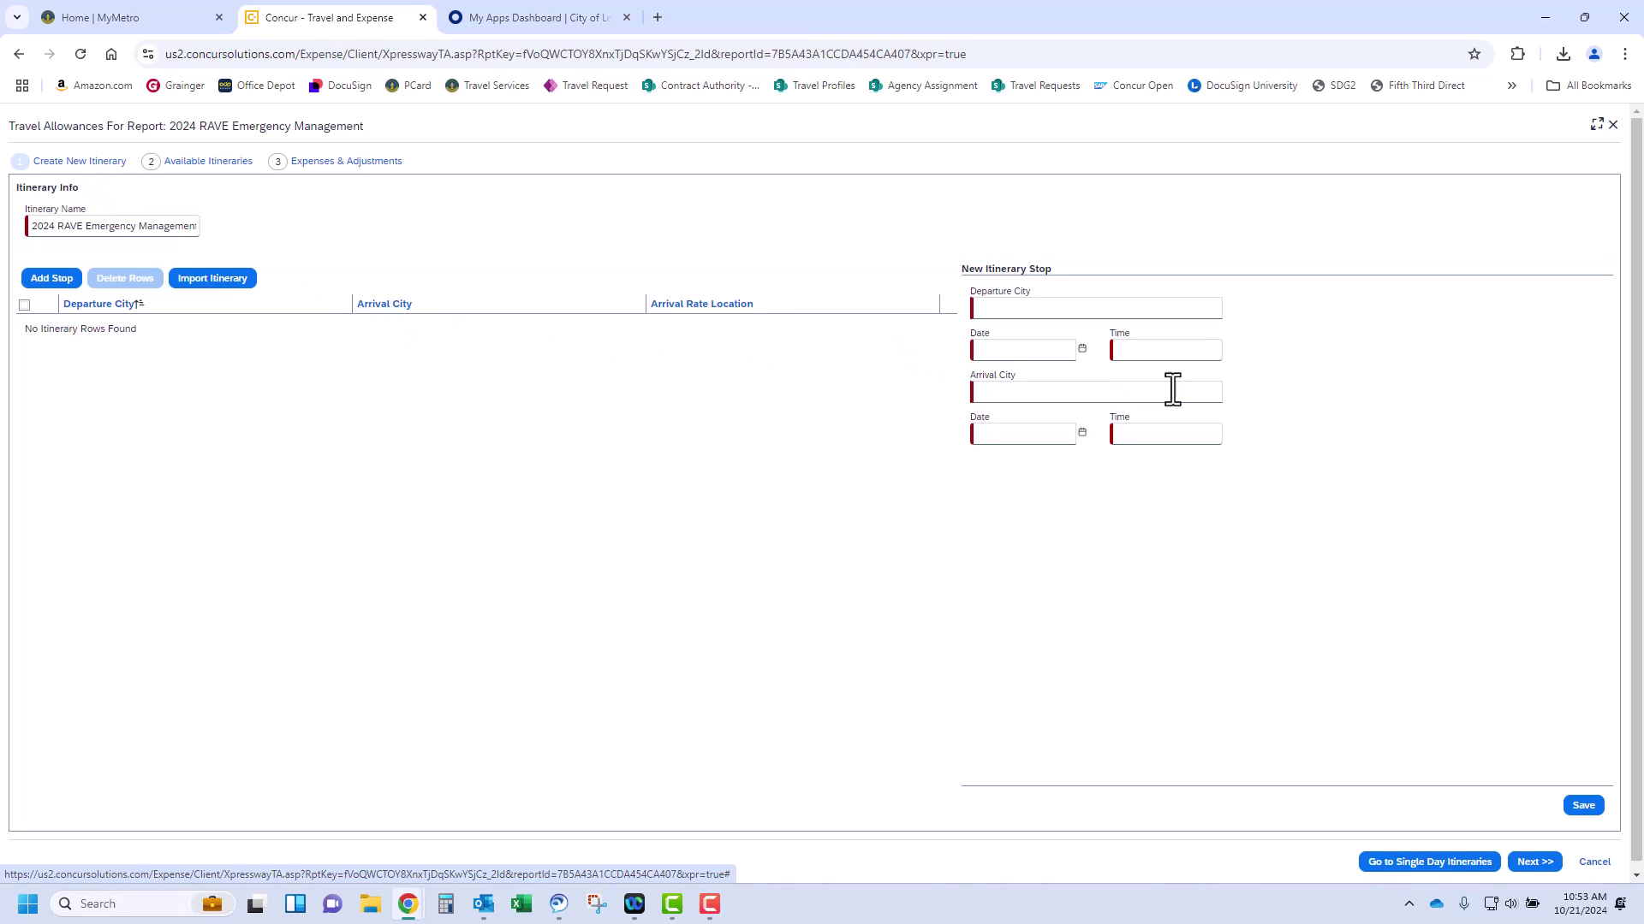
pyautogui.click(1107, 313)
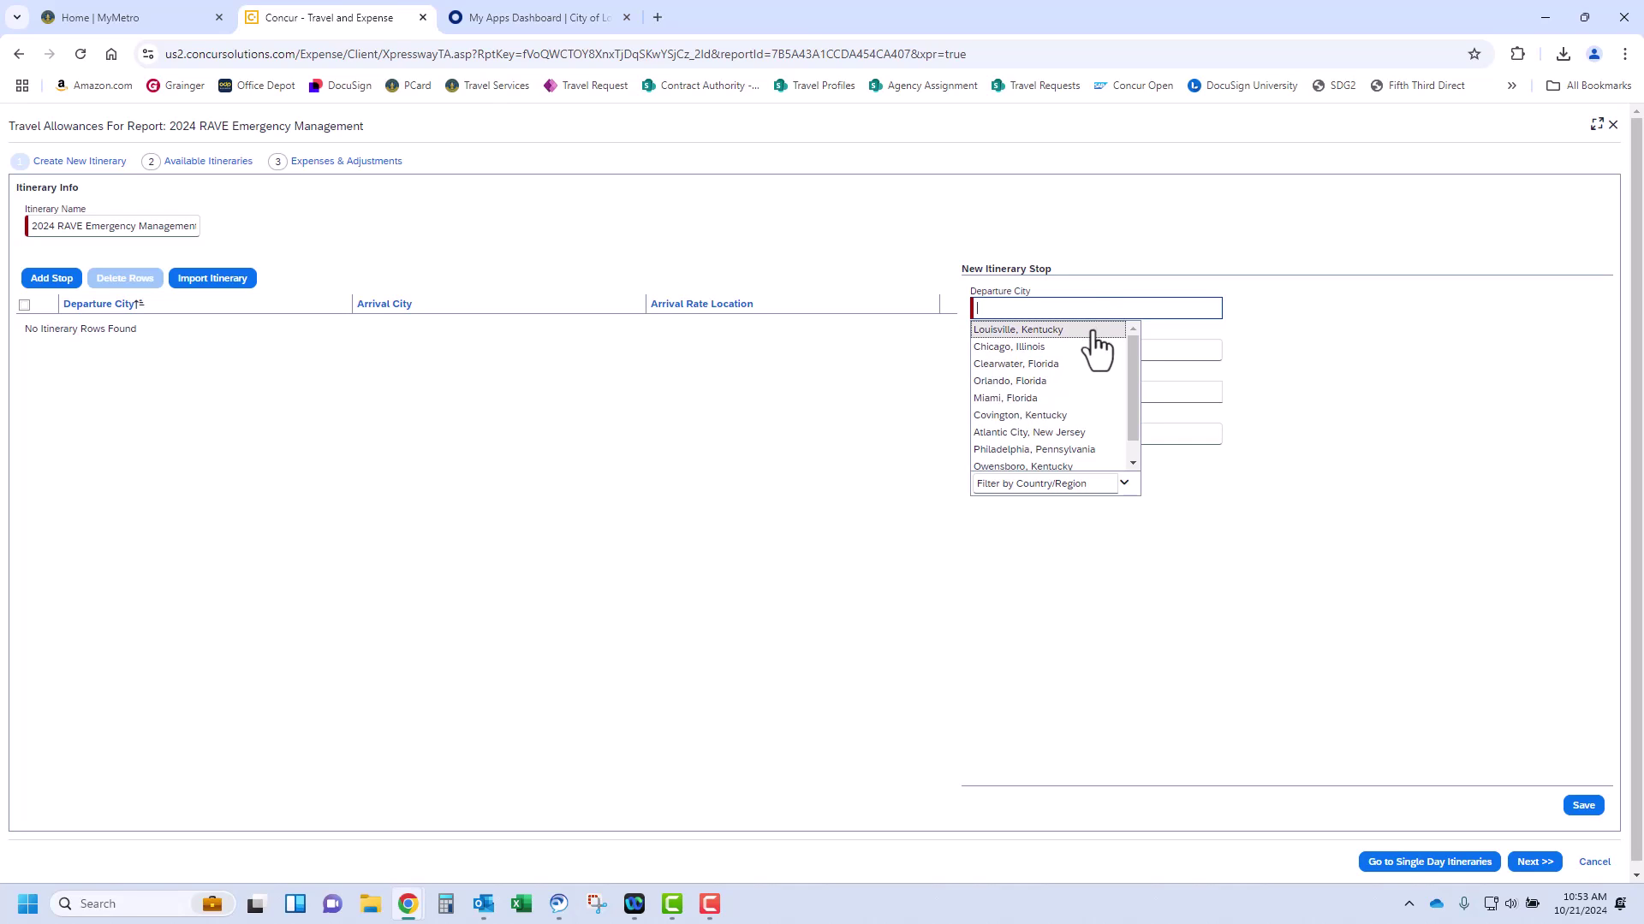
pyautogui.click(1098, 332)
pyautogui.click(1082, 348)
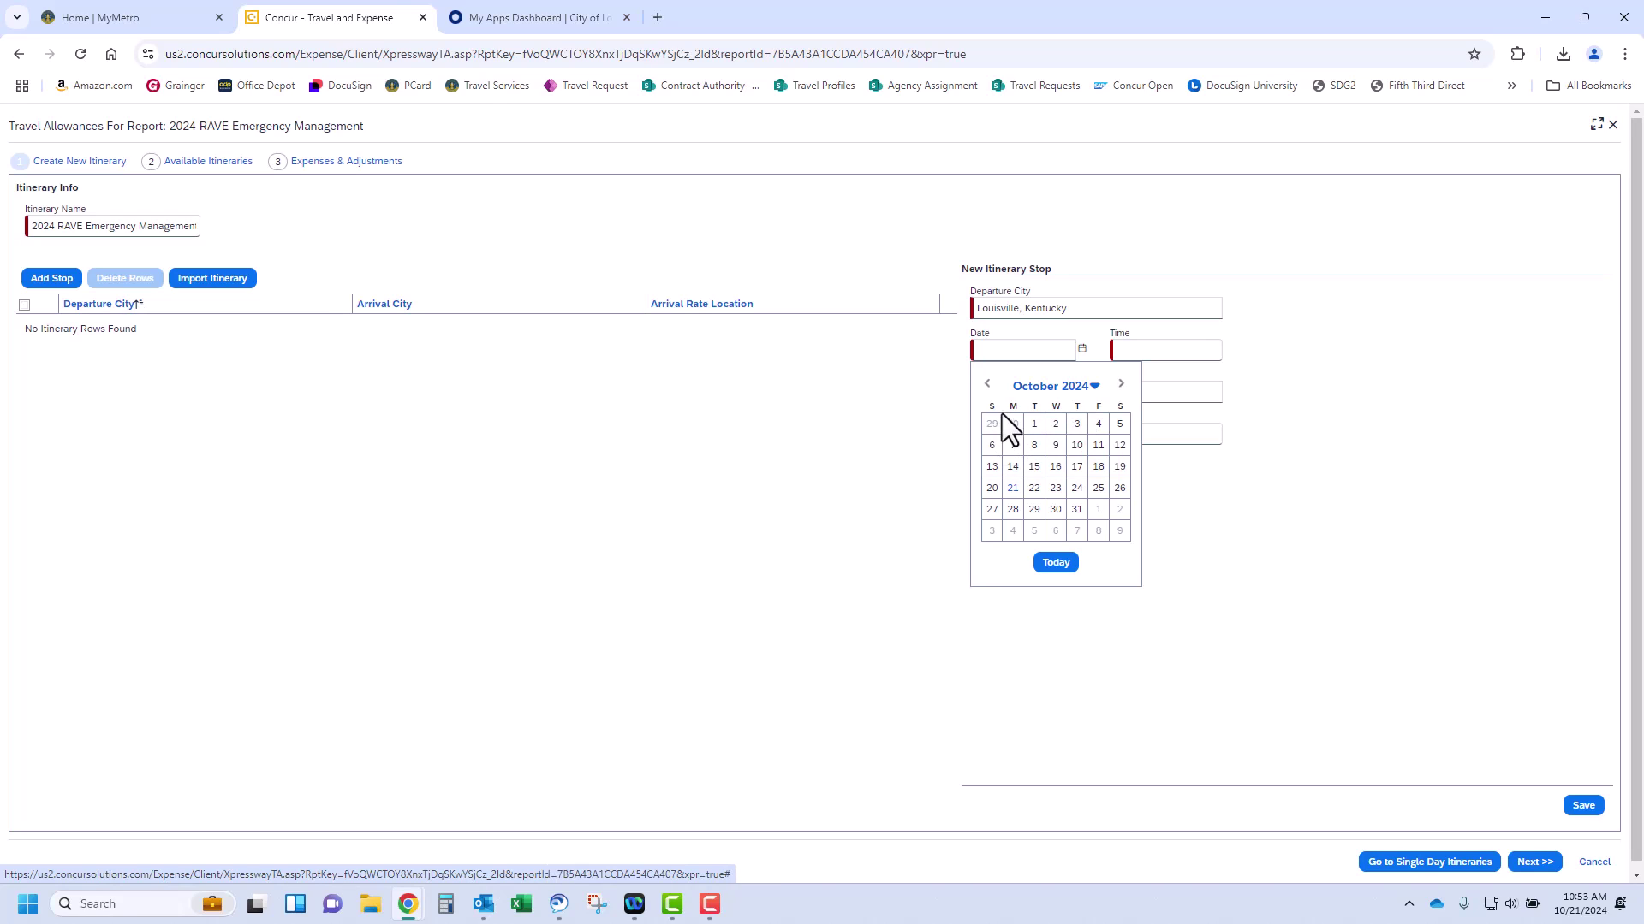
pyautogui.click(1015, 510)
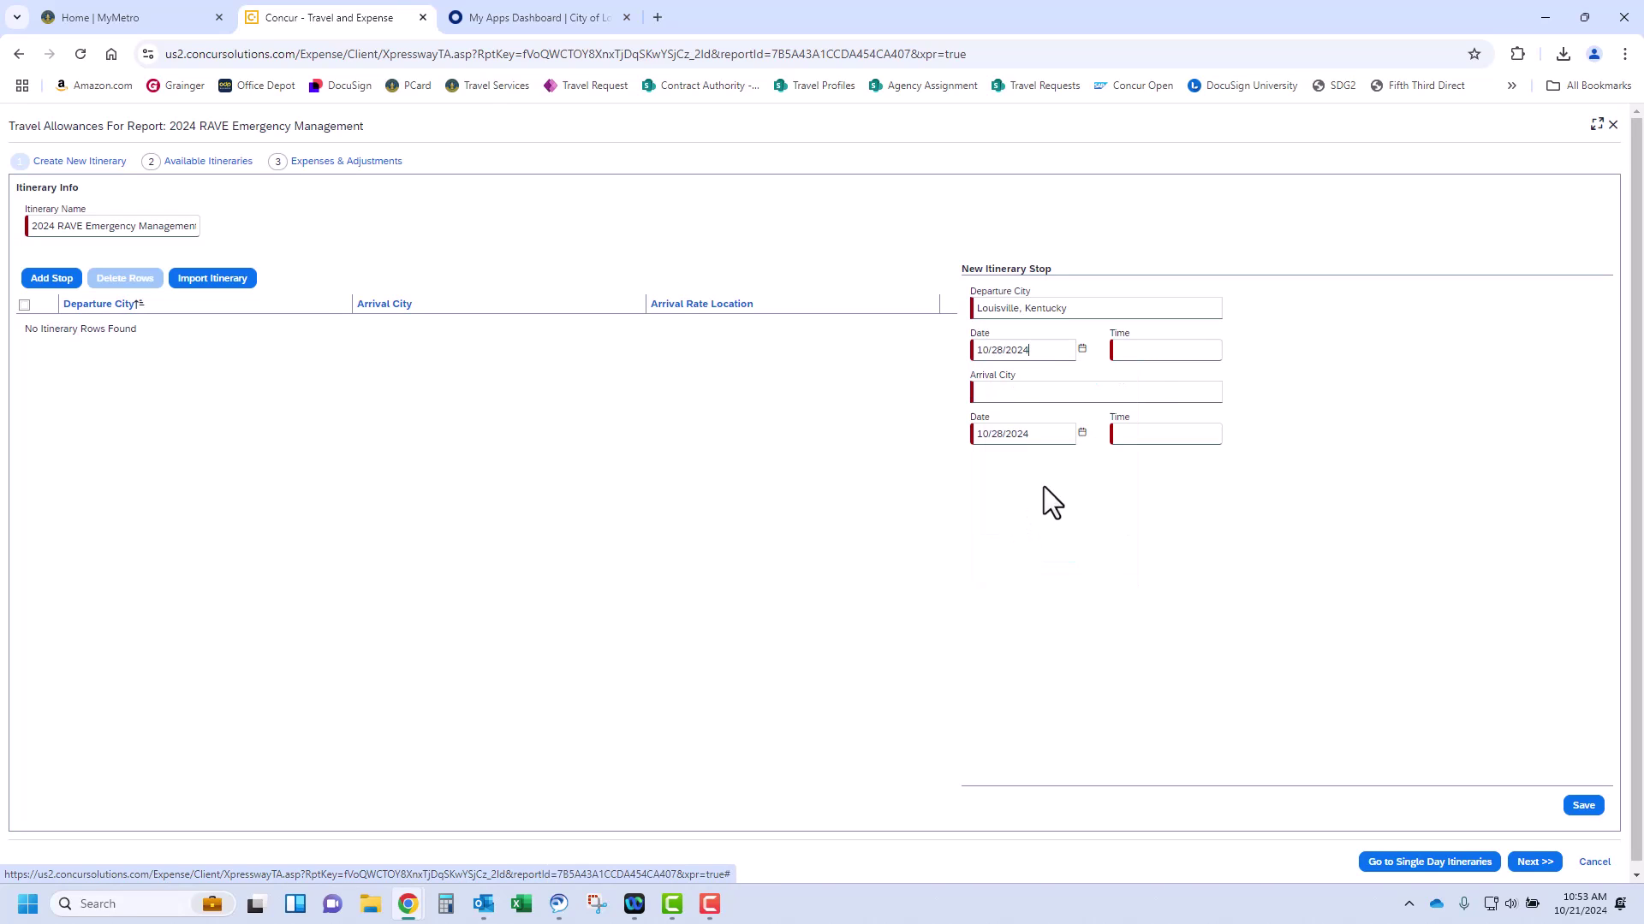
pyautogui.click(1141, 355)
pyautogui.press('Tab')
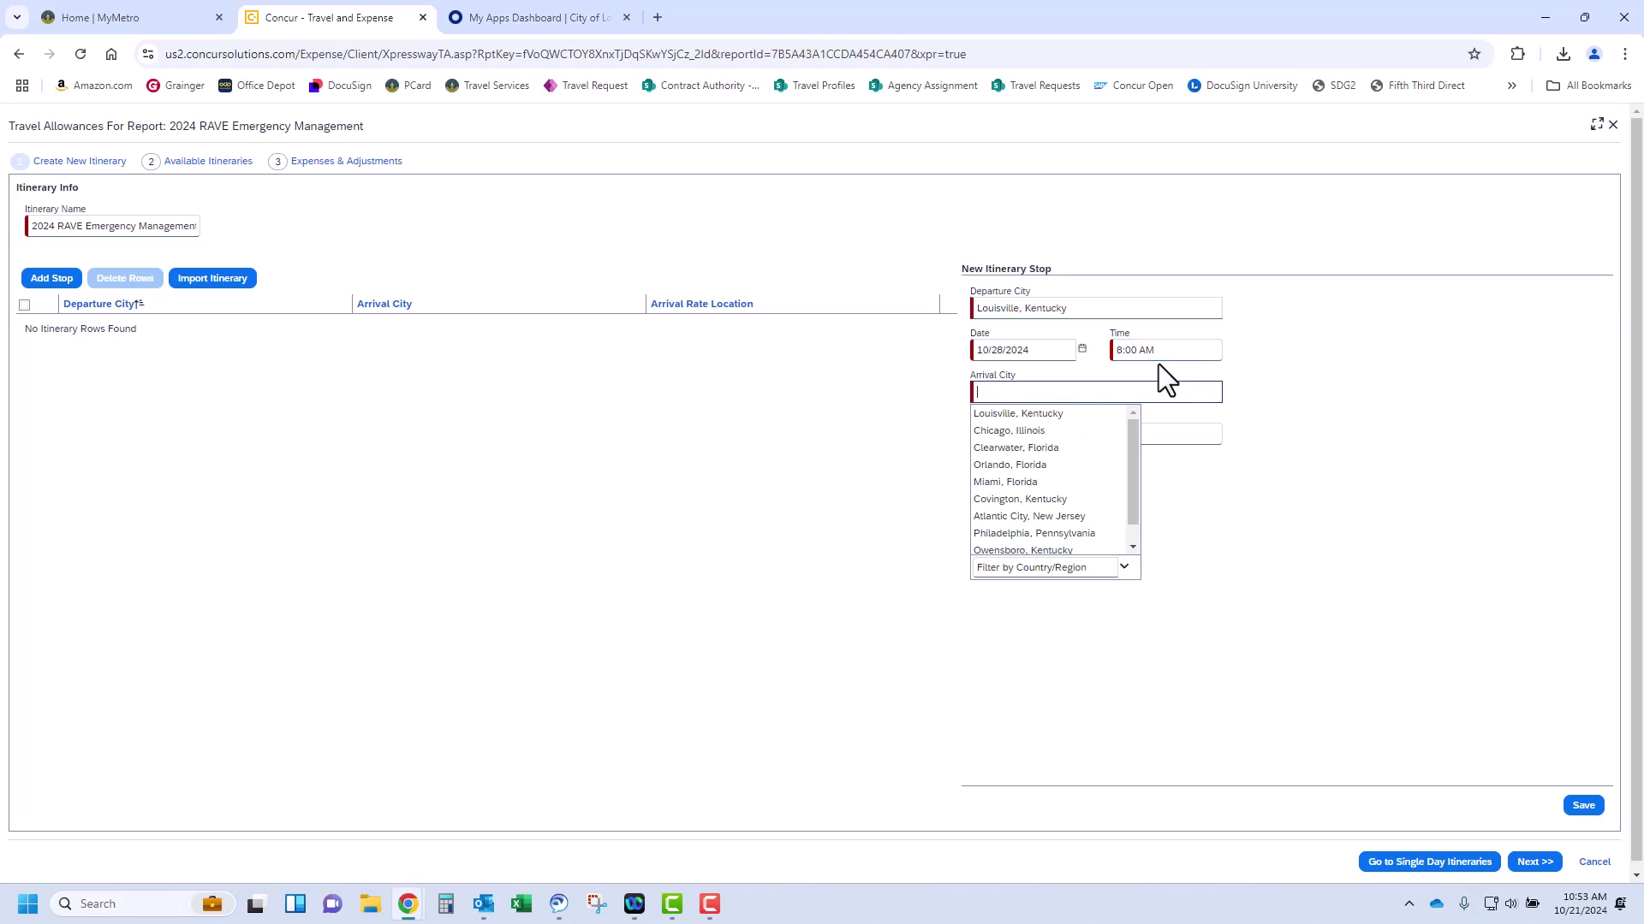
pyautogui.click(1008, 431)
pyautogui.click(1151, 438)
pyautogui.write('12')
pyautogui.press('Tab')
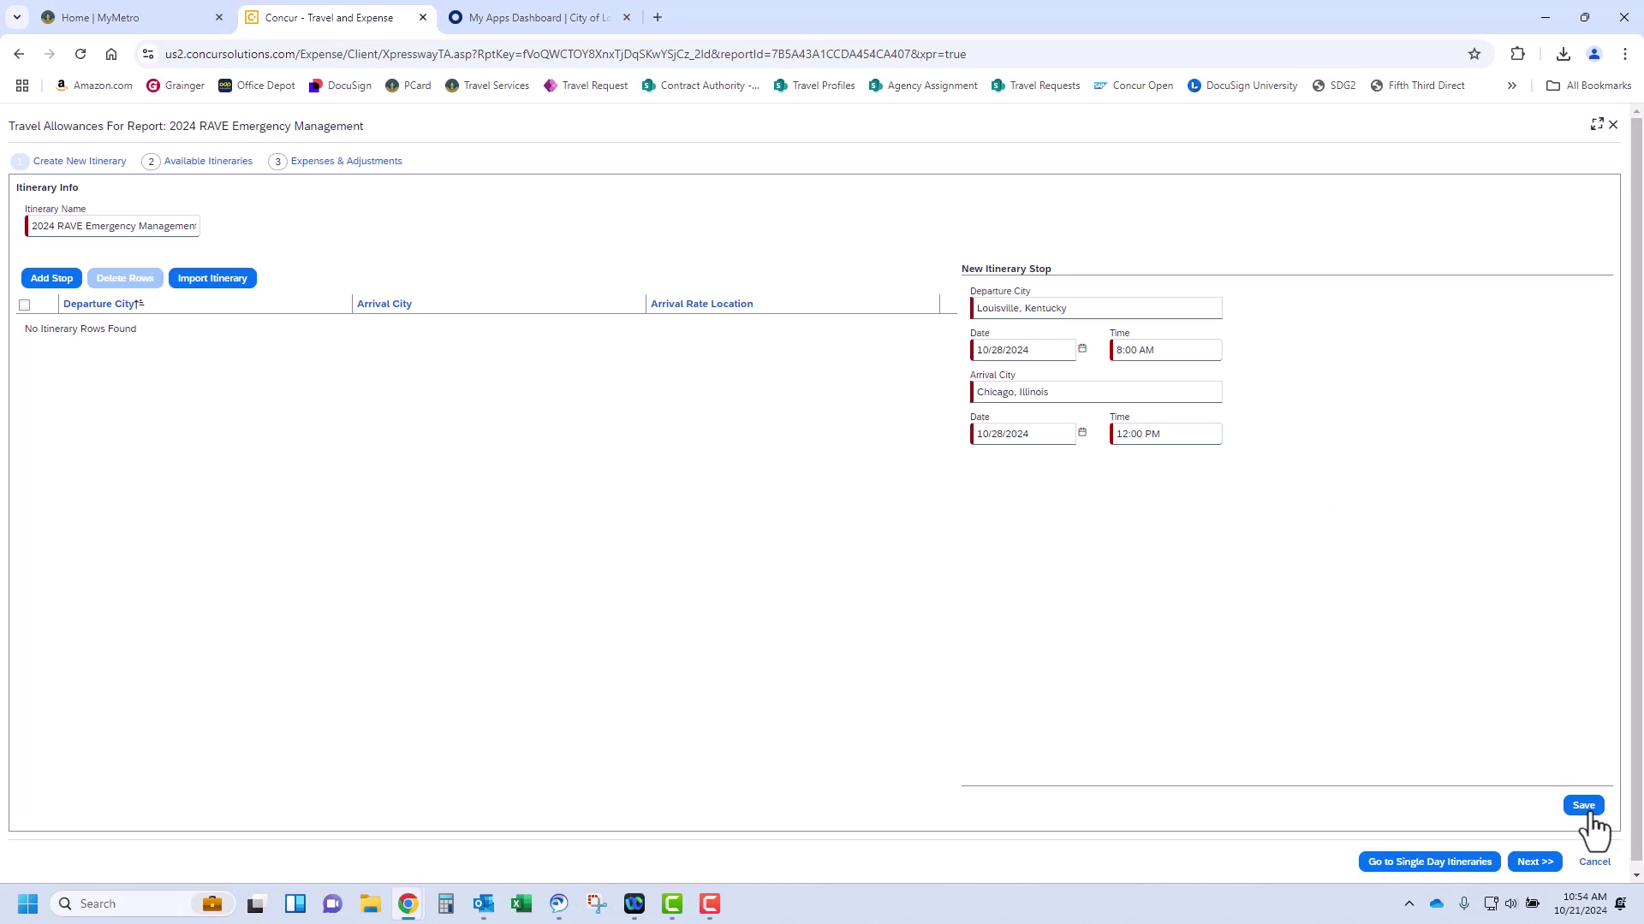
pyautogui.click(1585, 808)
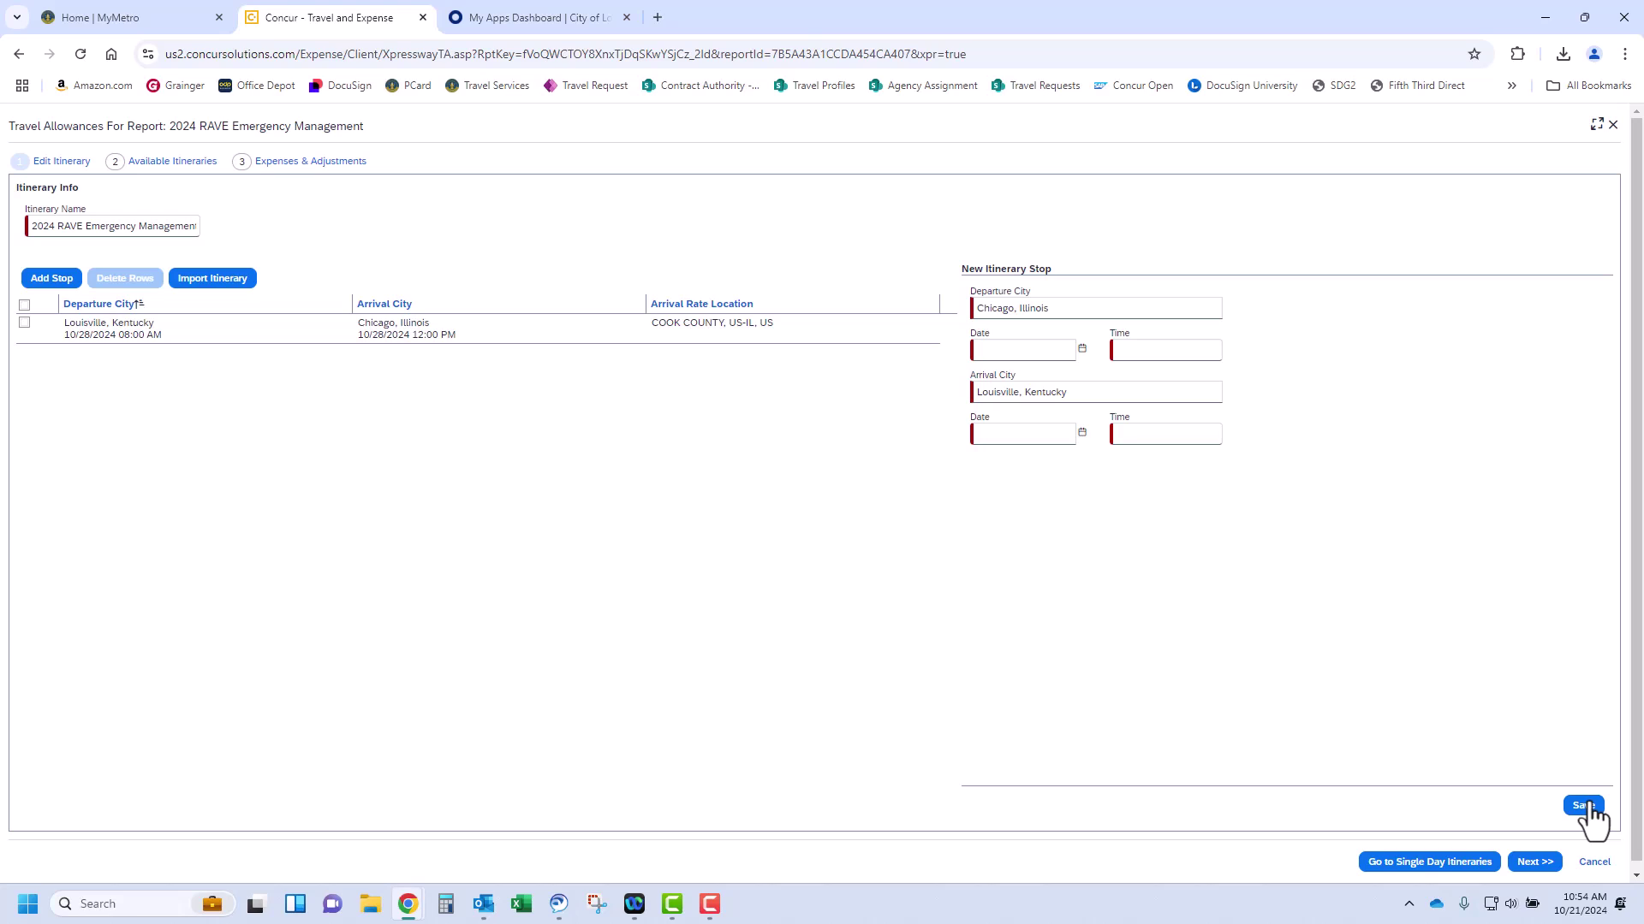
# Add the return stop Chicago to Louisville on 10/31, departing 8 and arriving 12
pyautogui.click(1082, 348)
pyautogui.click(1082, 511)
pyautogui.click(1171, 348)
pyautogui.write('8')
pyautogui.click(1194, 433)
pyautogui.write('12')
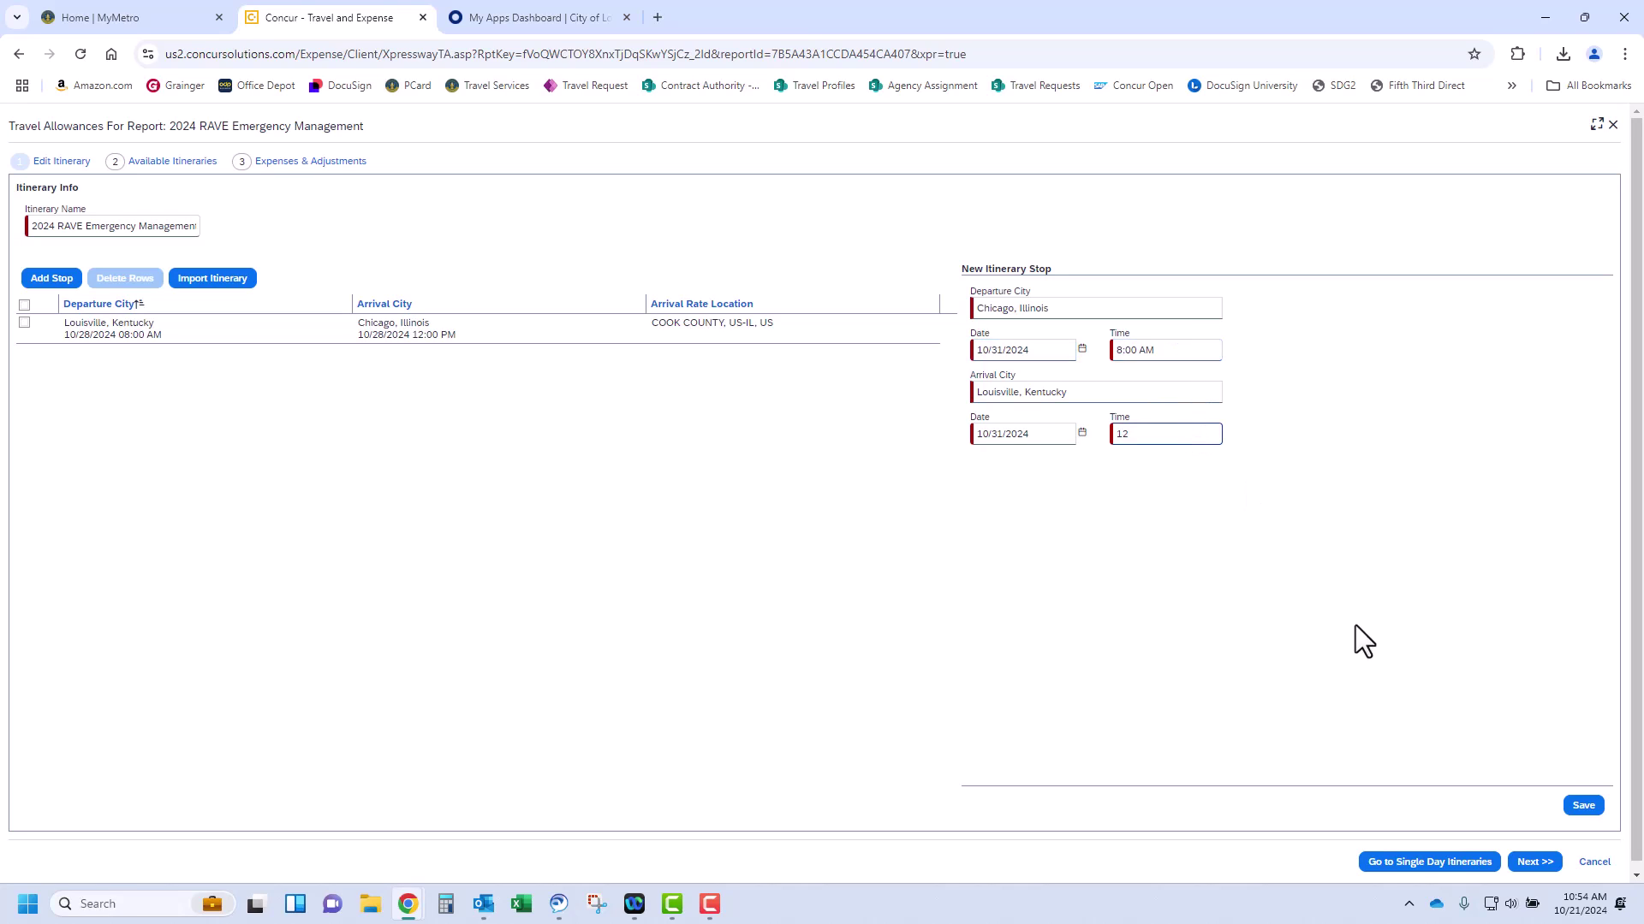
pyautogui.click(1583, 806)
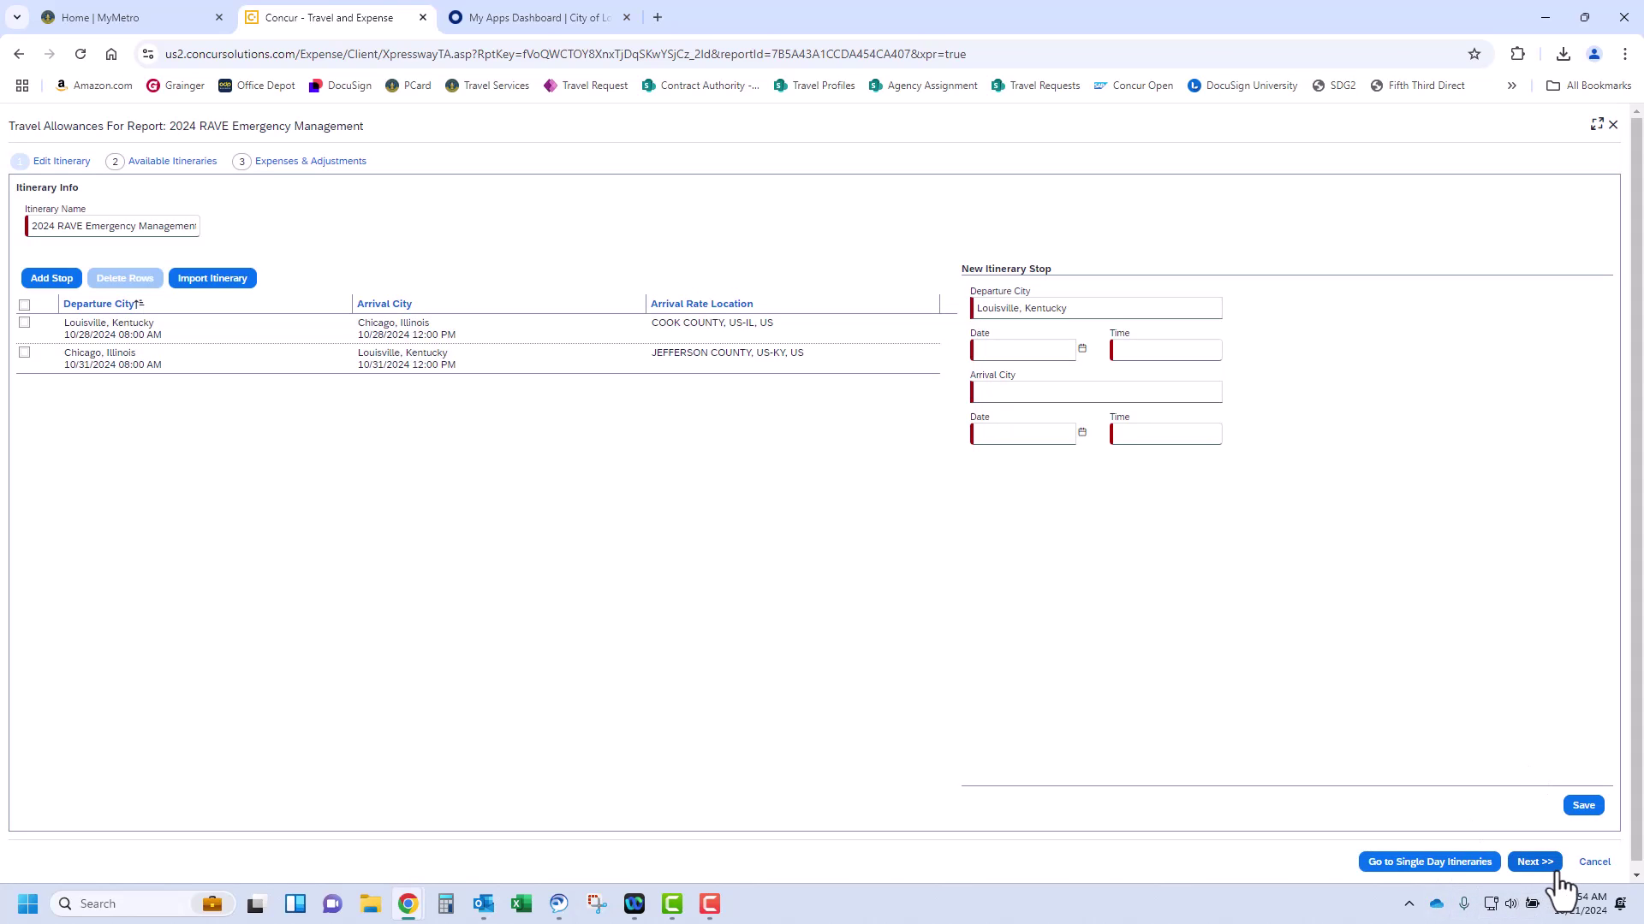
# Unassign and then reassign the 2024 RAVE Emergency Management itinerary to the report
pyautogui.click(1547, 865)
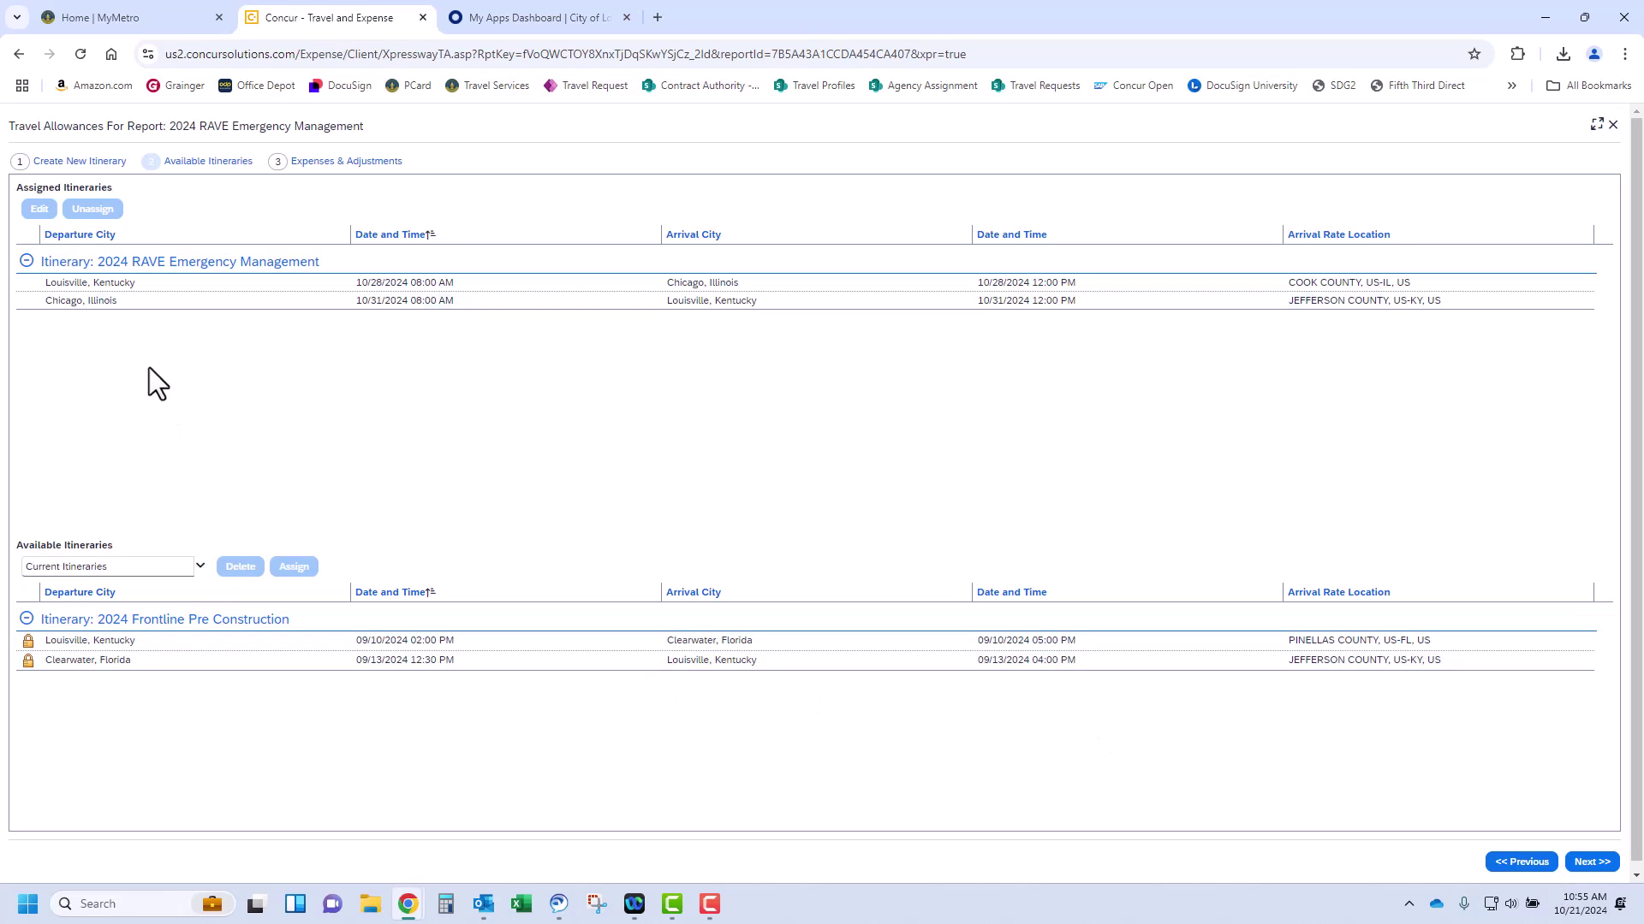
pyautogui.click(112, 287)
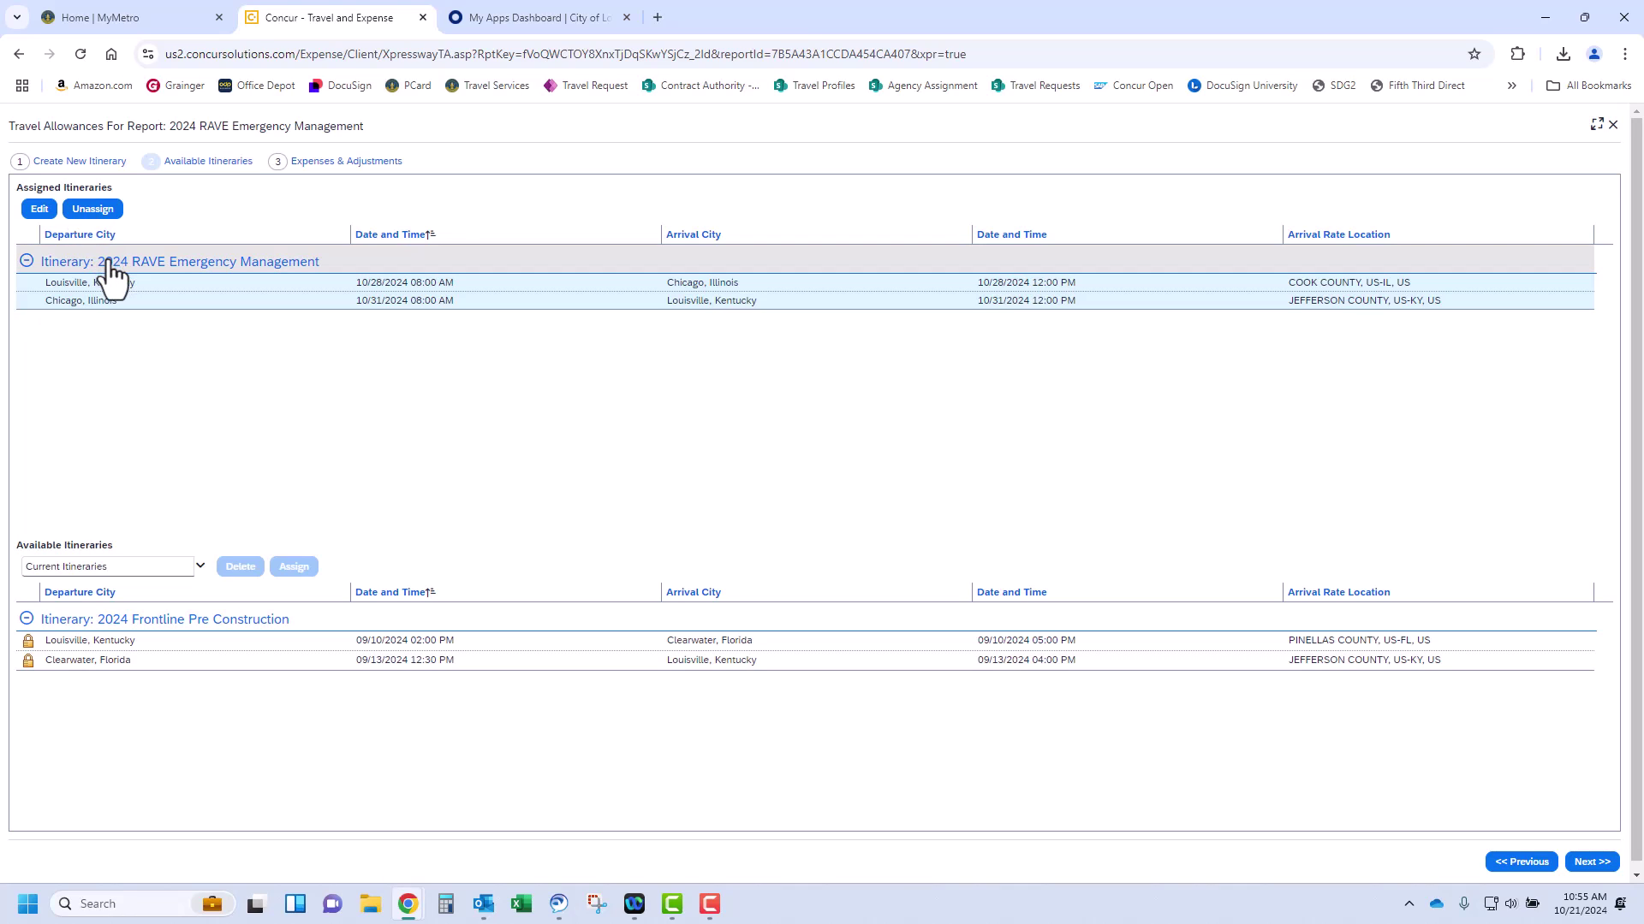
pyautogui.click(107, 267)
pyautogui.click(102, 264)
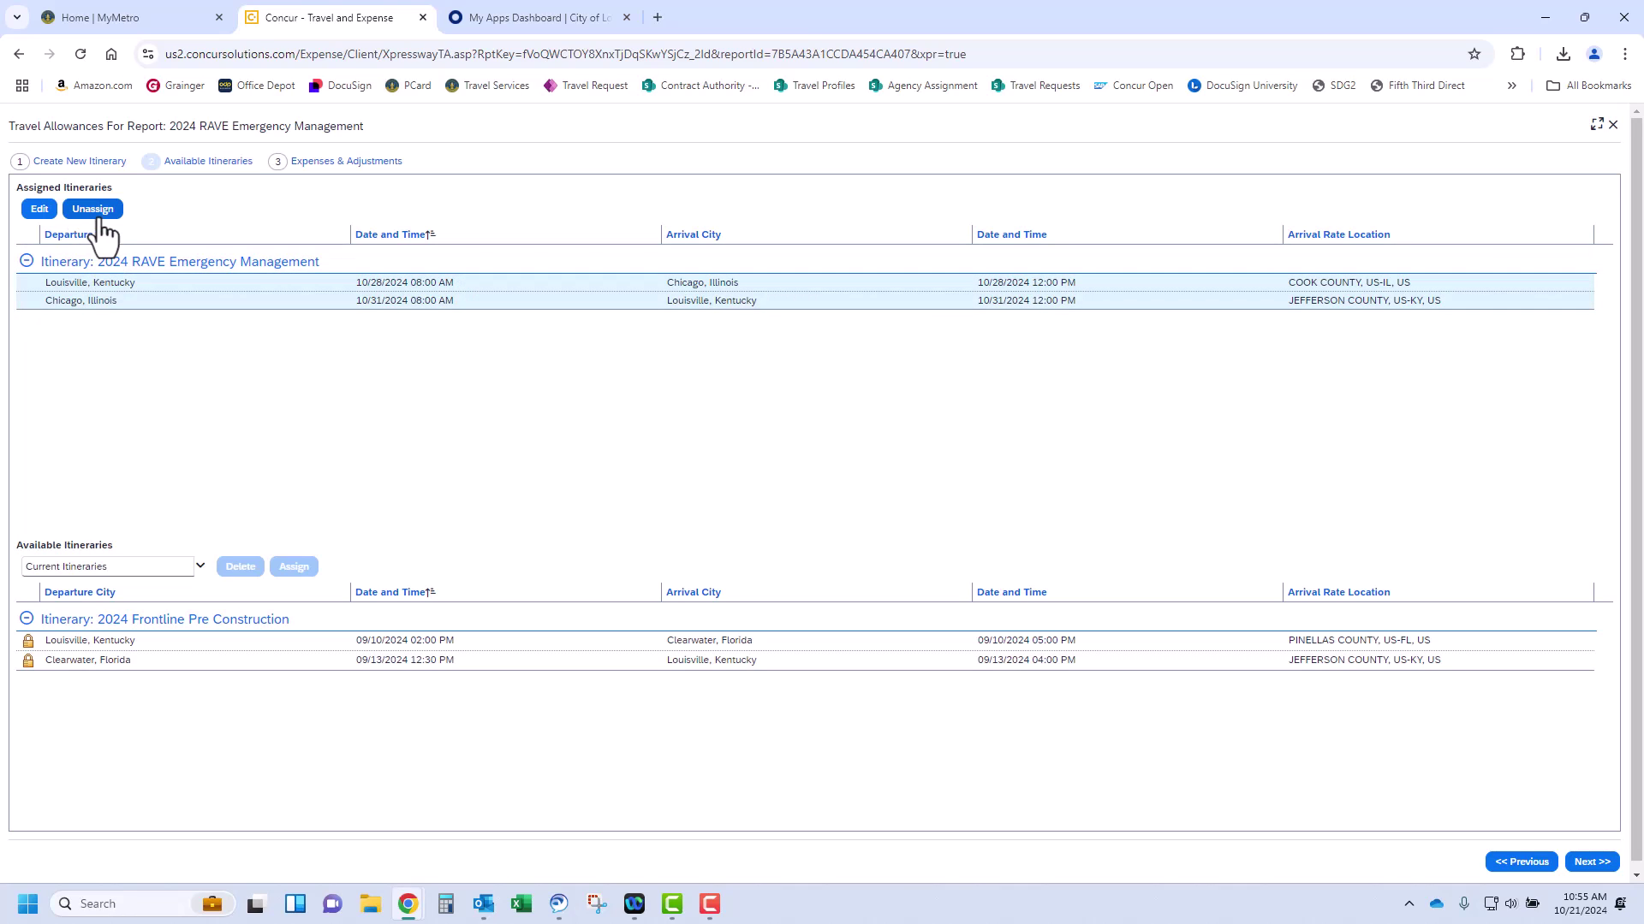
pyautogui.click(99, 214)
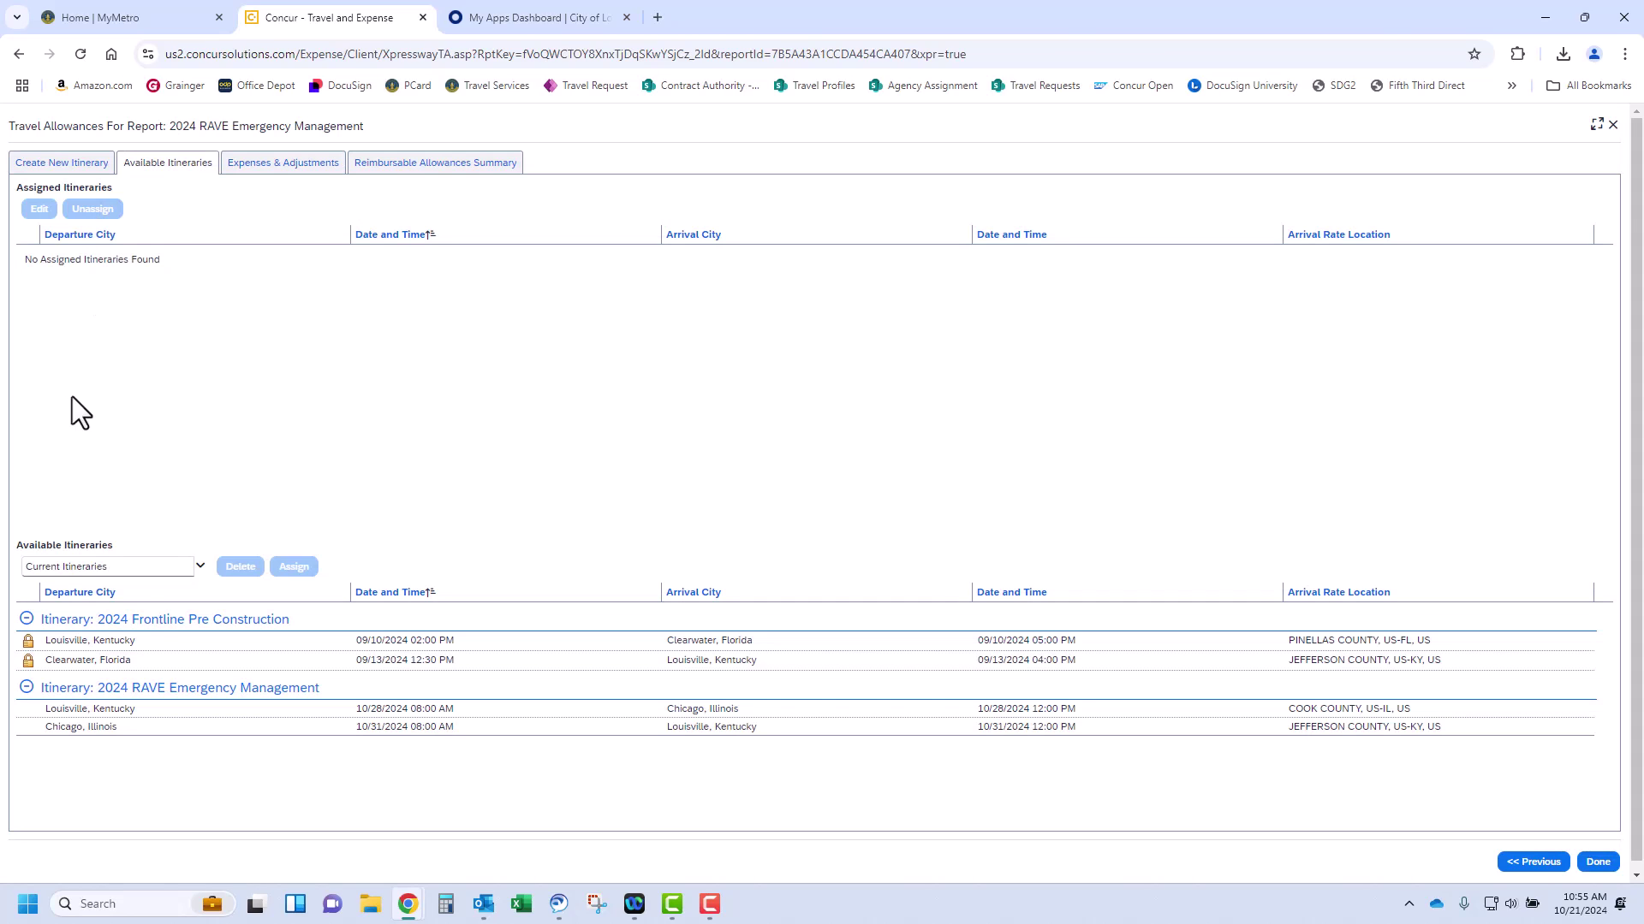
pyautogui.click(203, 696)
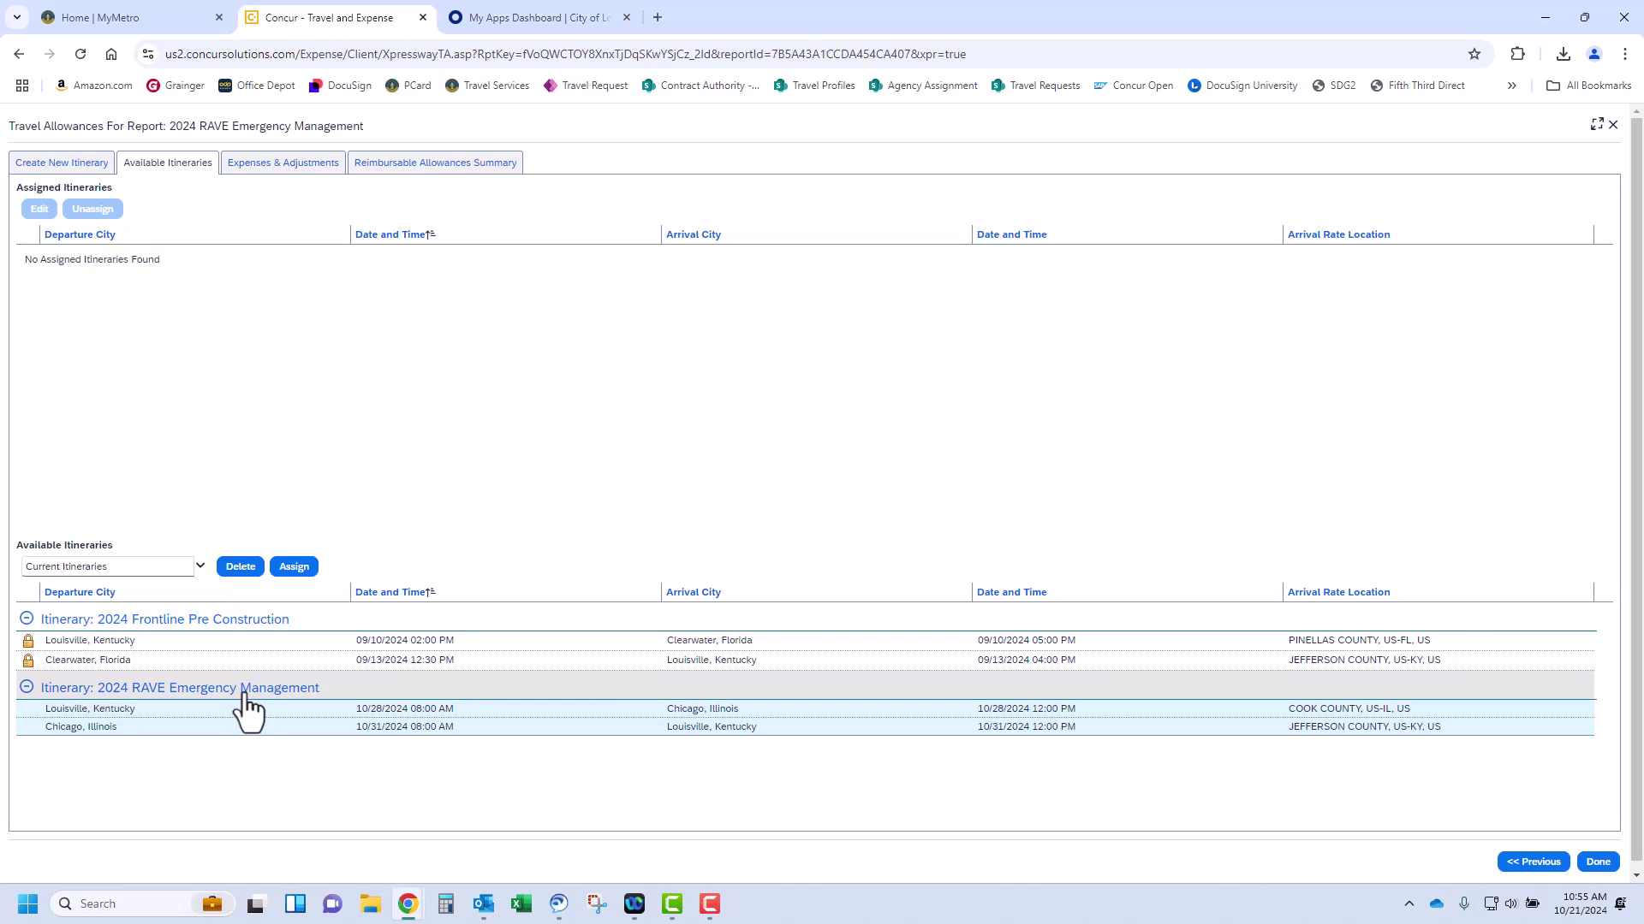
pyautogui.click(291, 569)
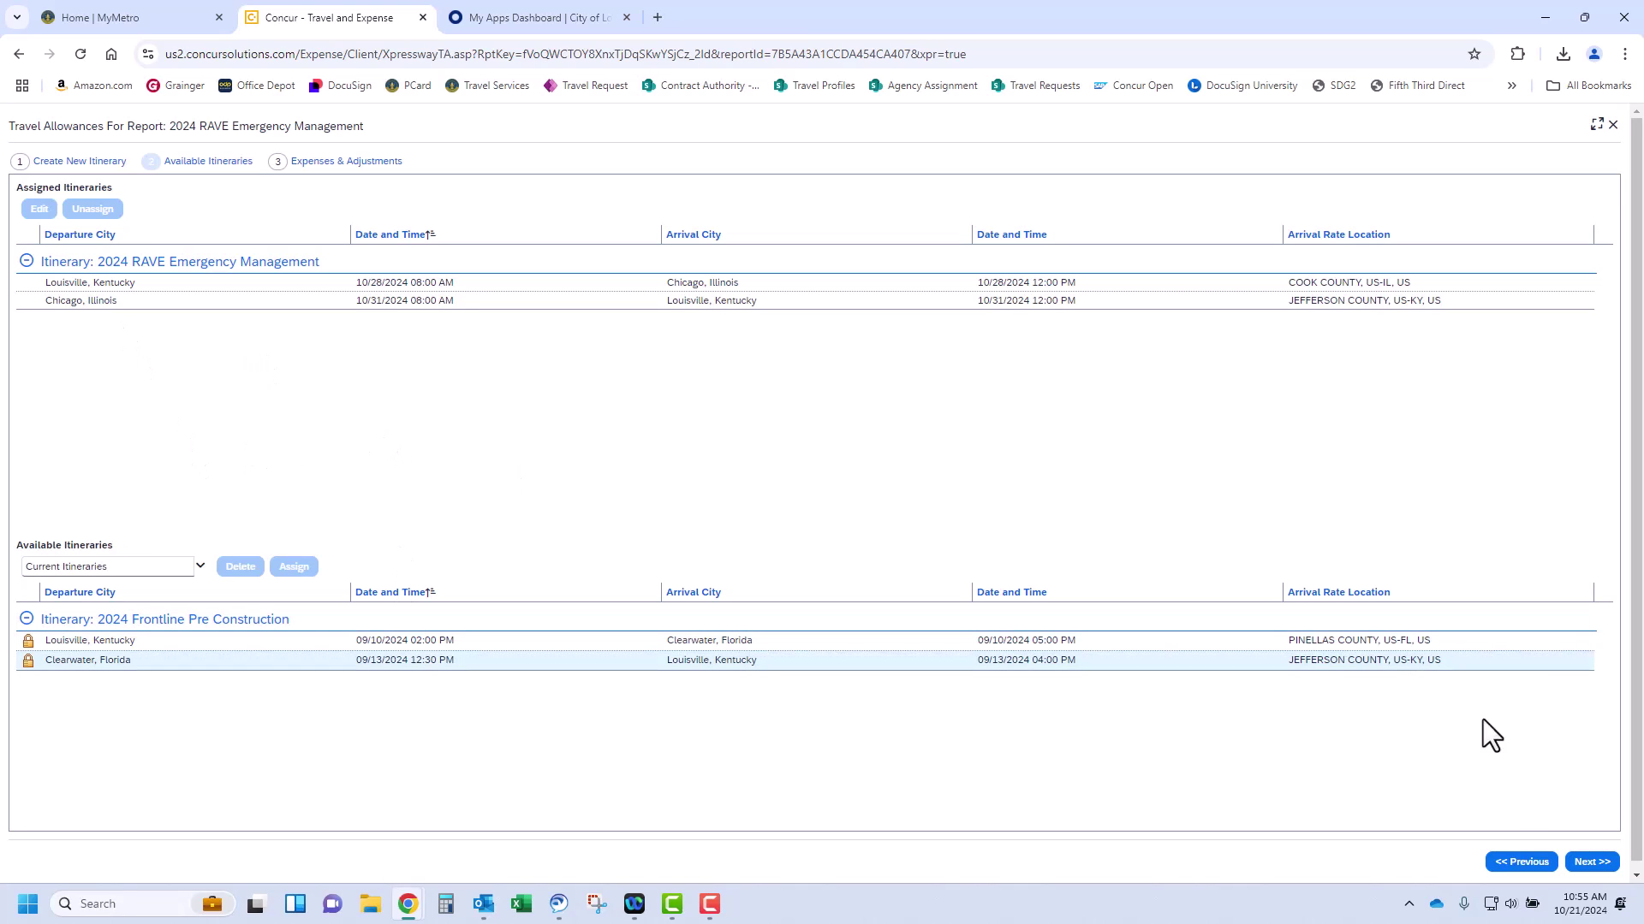
# Show the 10/28–10/31 Chicago allowances ($69, $92, $92, $69) with every meal-provided box cleared
pyautogui.click(1592, 862)
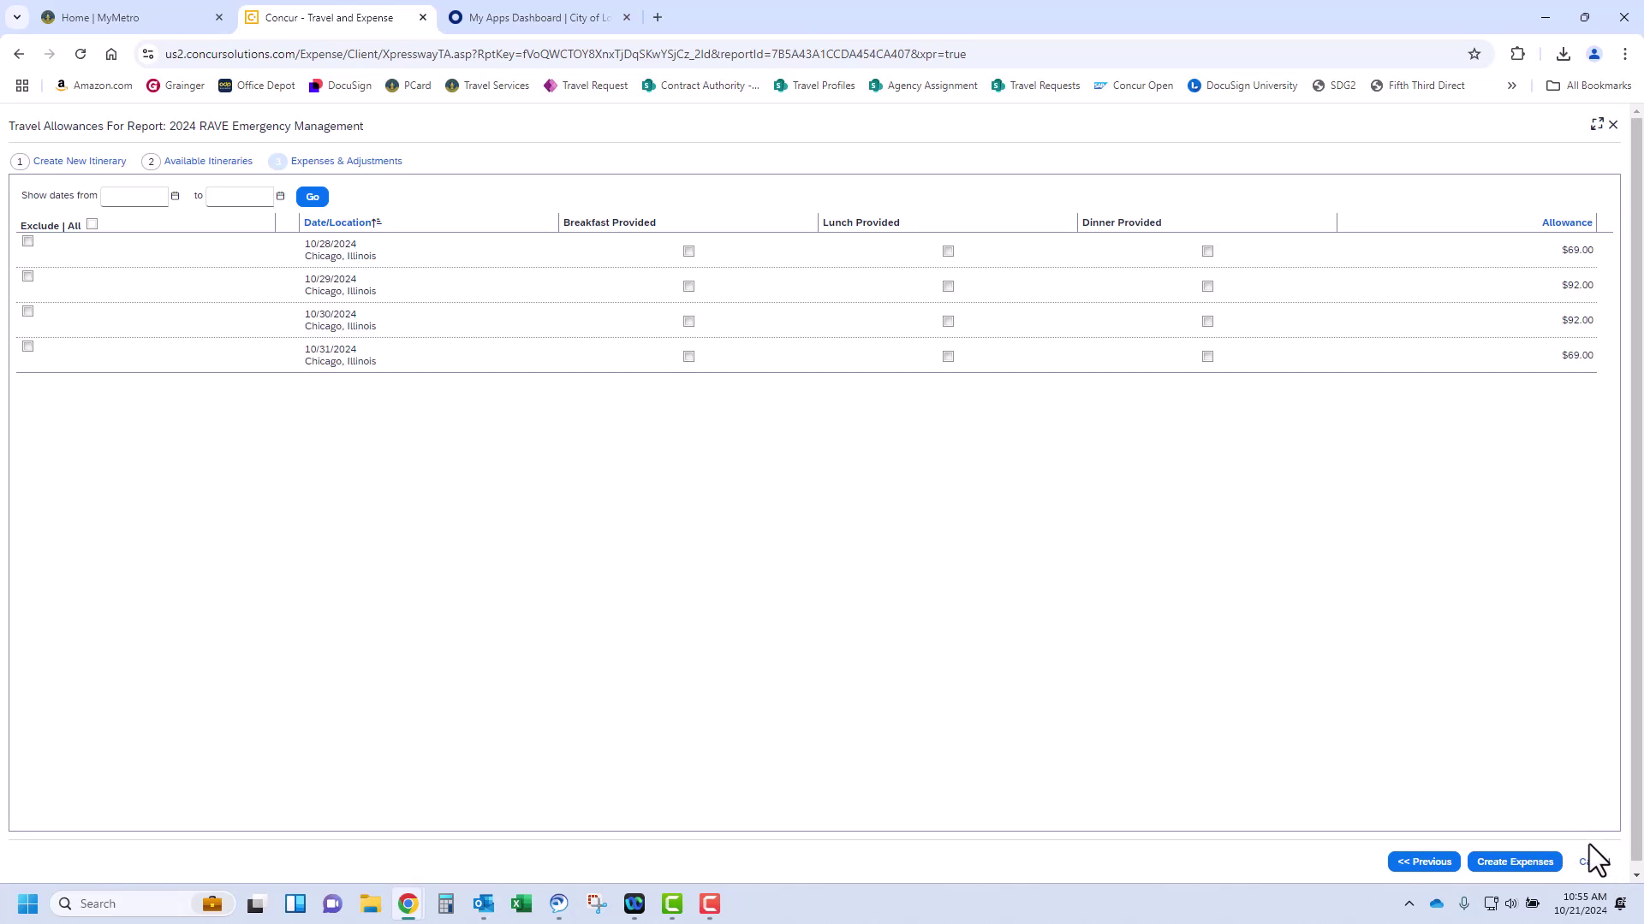
pyautogui.click(948, 287)
pyautogui.click(948, 322)
pyautogui.click(1207, 357)
pyautogui.click(689, 252)
pyautogui.click(689, 252)
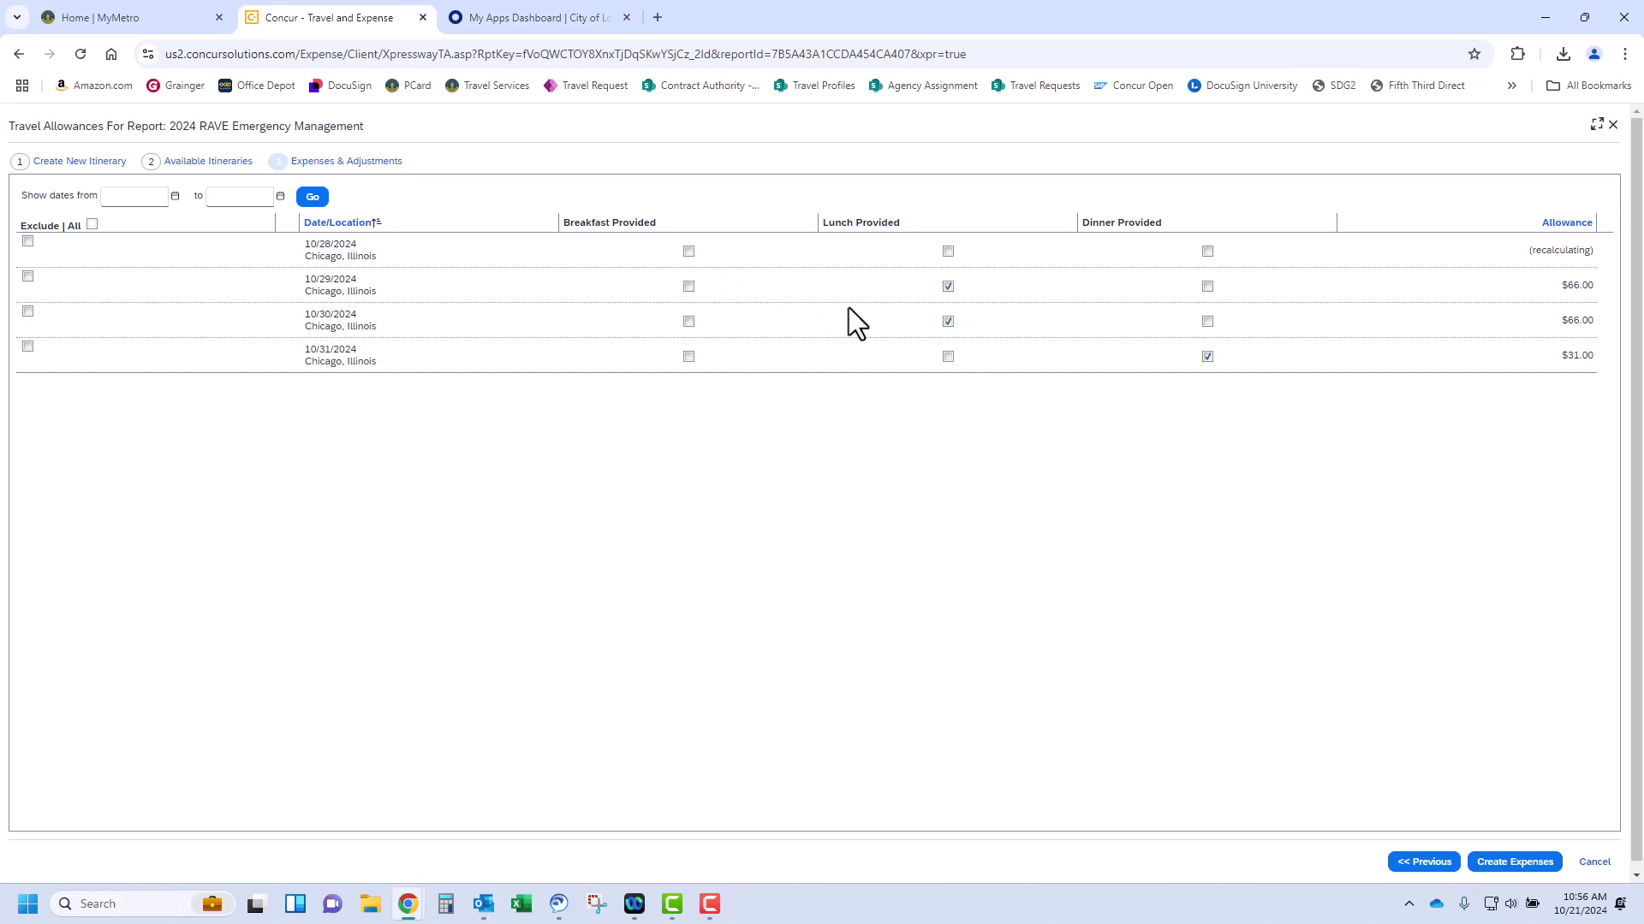
pyautogui.click(947, 322)
pyautogui.click(947, 286)
pyautogui.click(1207, 356)
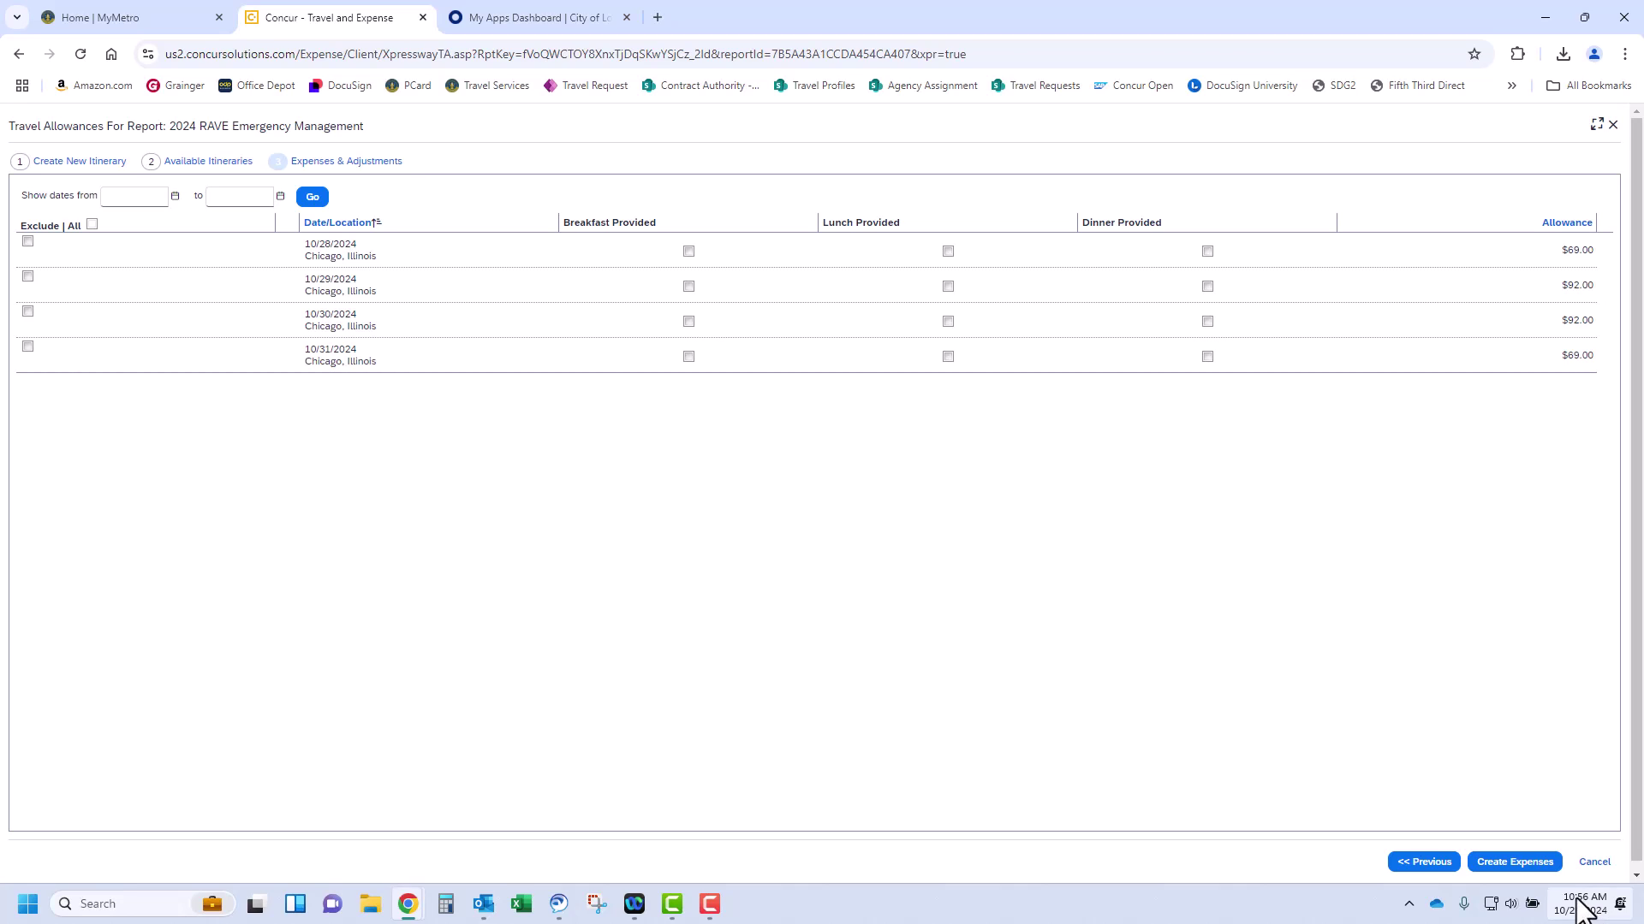
# Create the four 10/28–10/31 Chicago Daily Allowance expenses, bringing the report to $655.11
pyautogui.click(1546, 862)
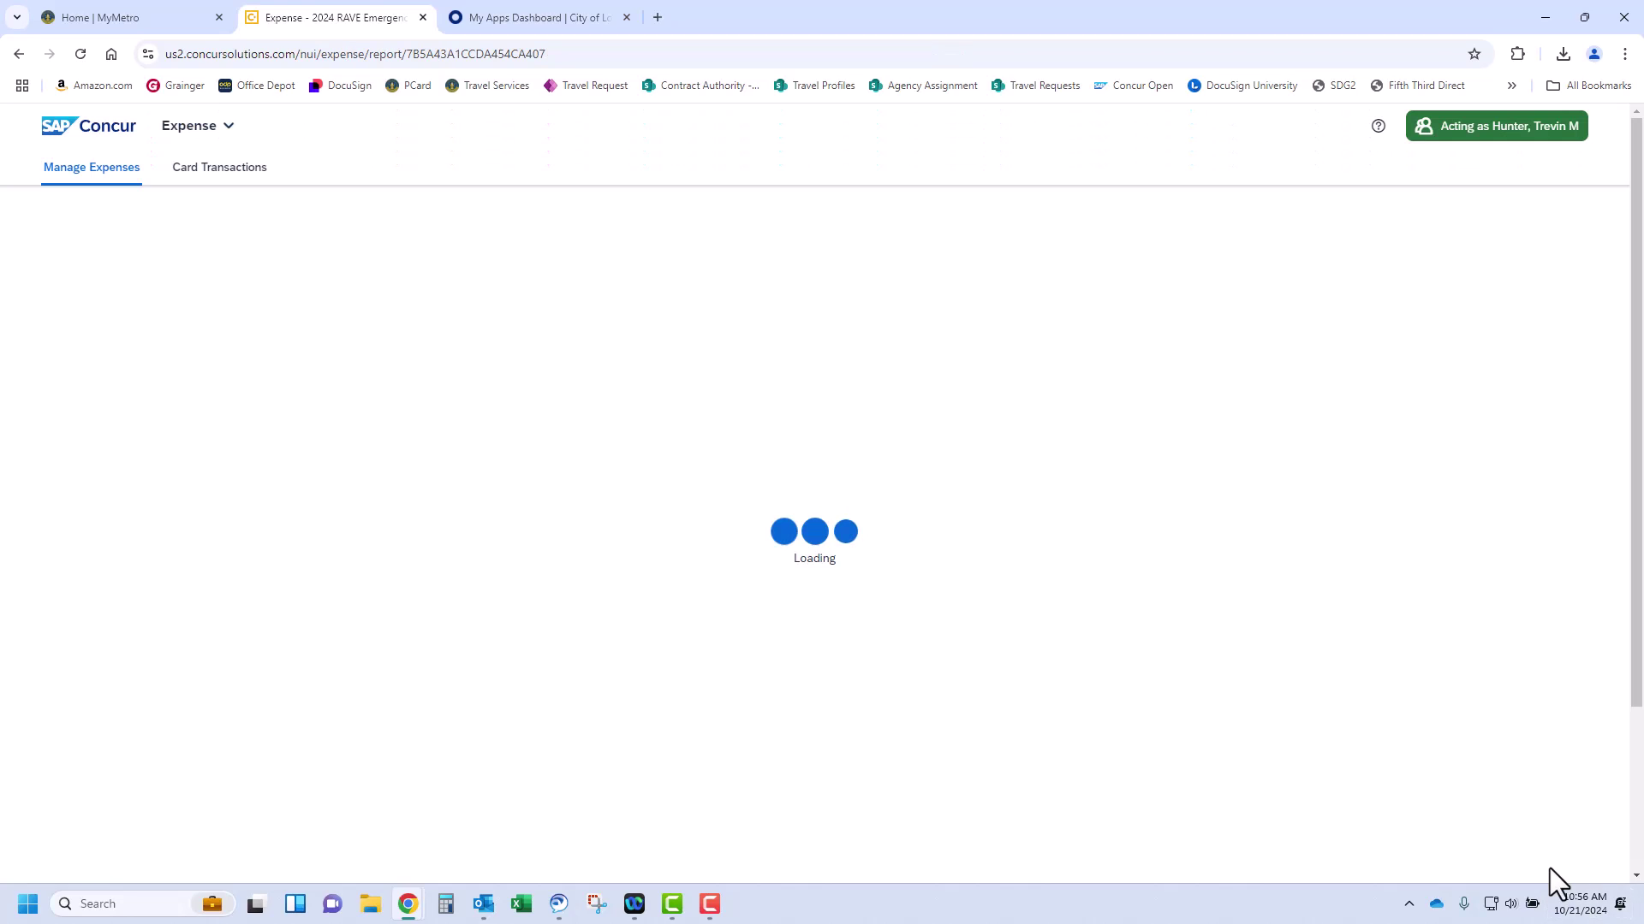
pyautogui.scroll(-2, 1113, 378)
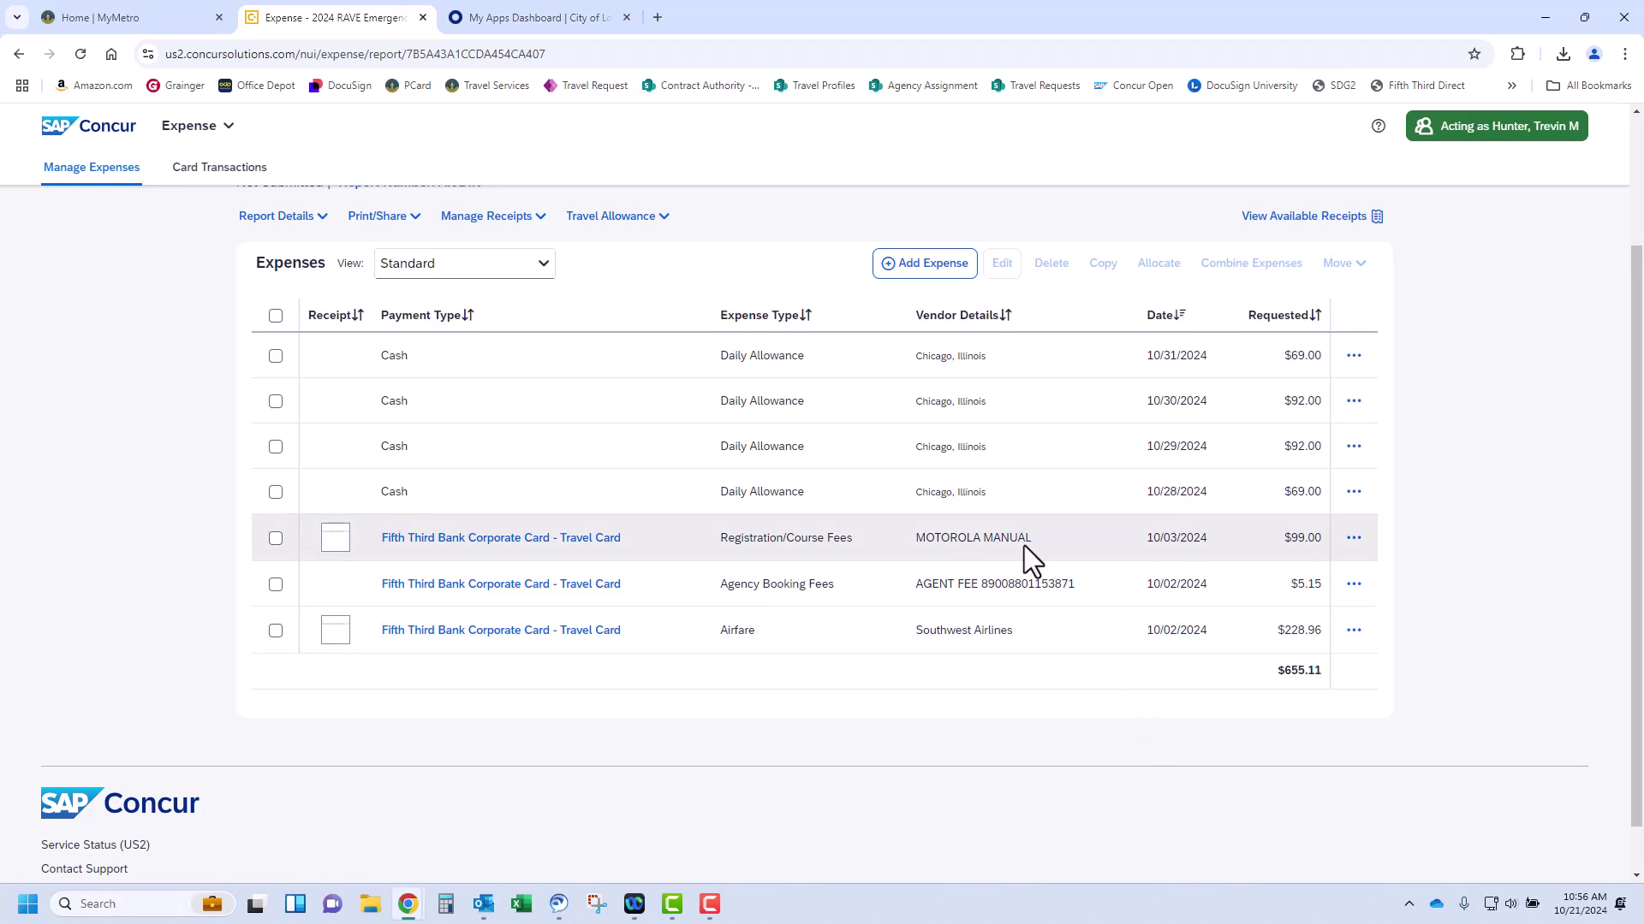
# Attach Card Fees.pdf as the receipt for the $69.00 10/28 Daily Allowance and save it
pyautogui.click(1045, 513)
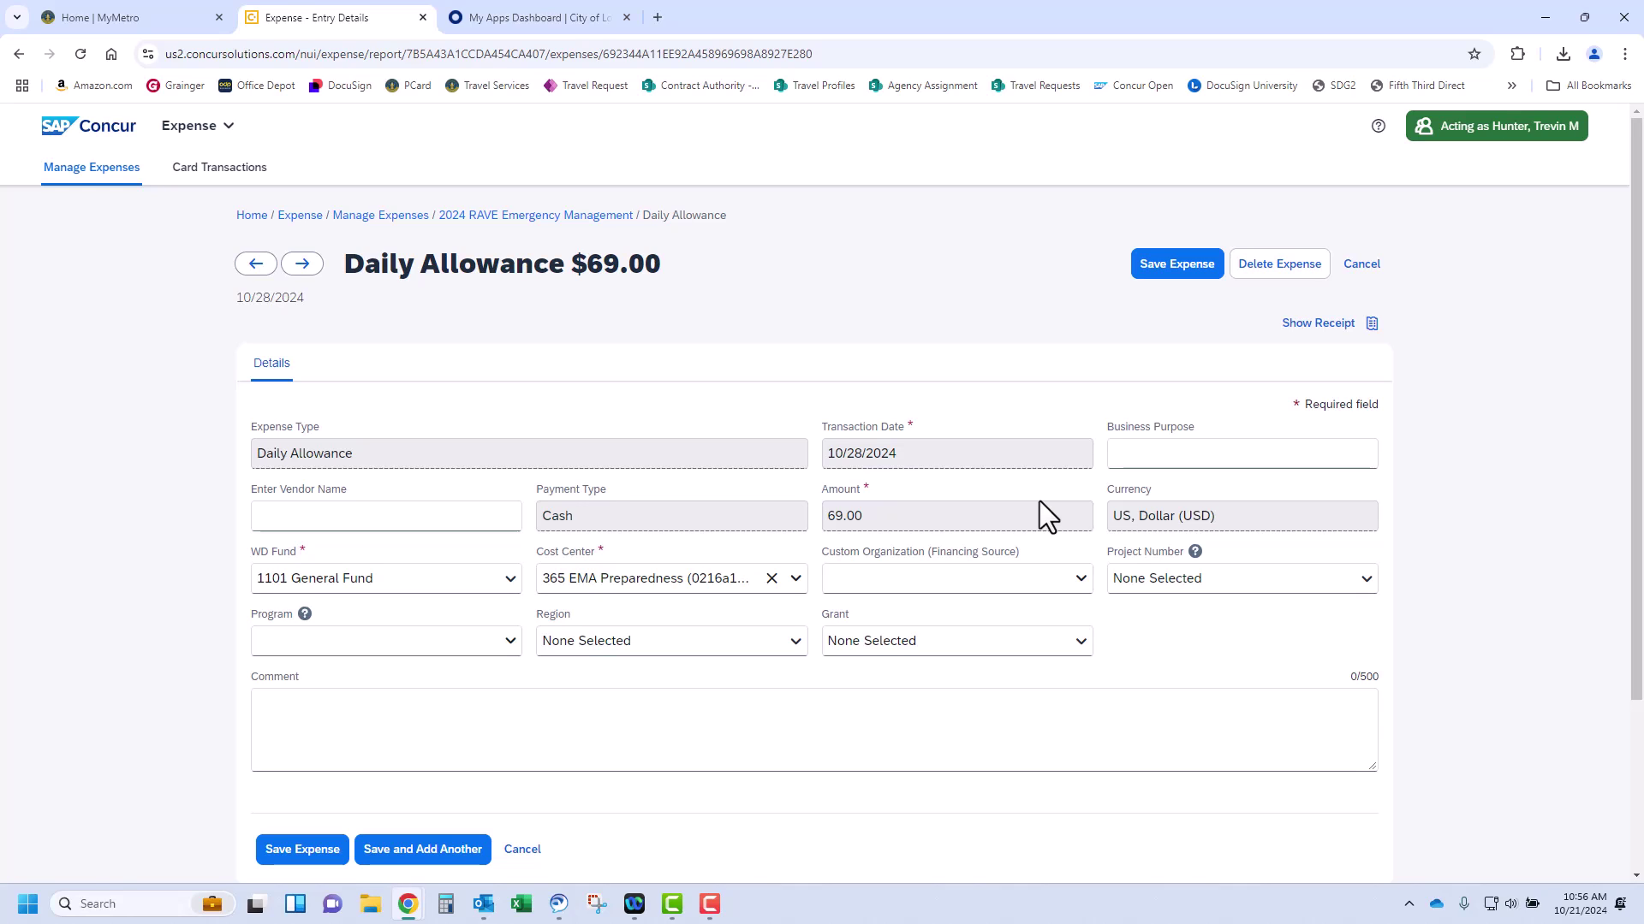
pyautogui.click(1123, 454)
pyautogui.click(655, 732)
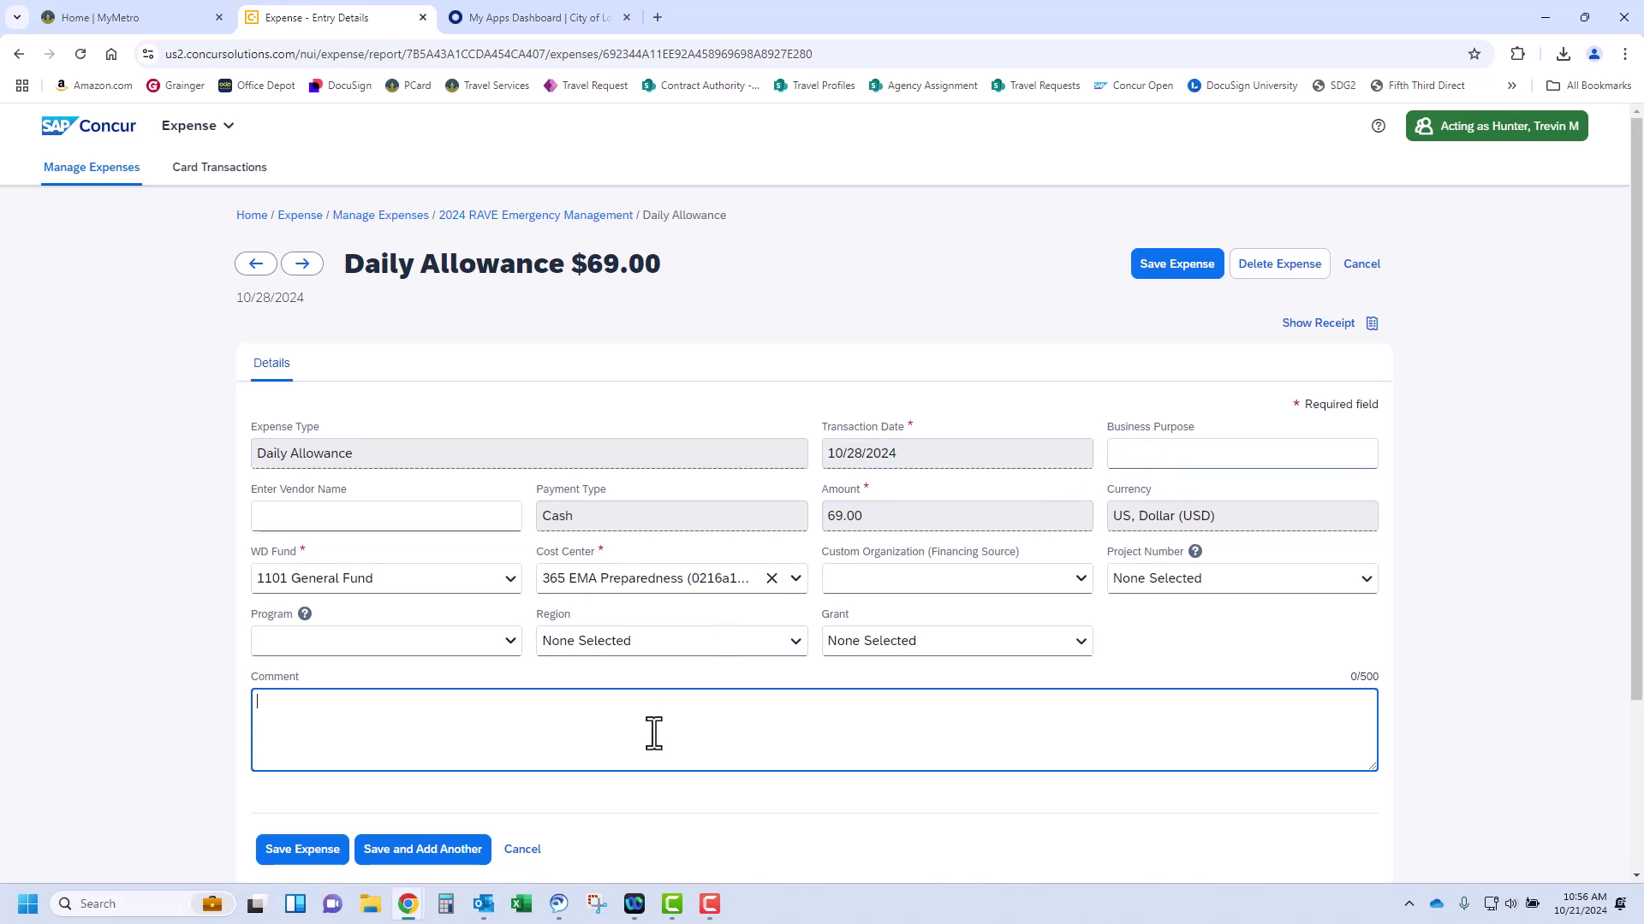
pyautogui.click(1310, 325)
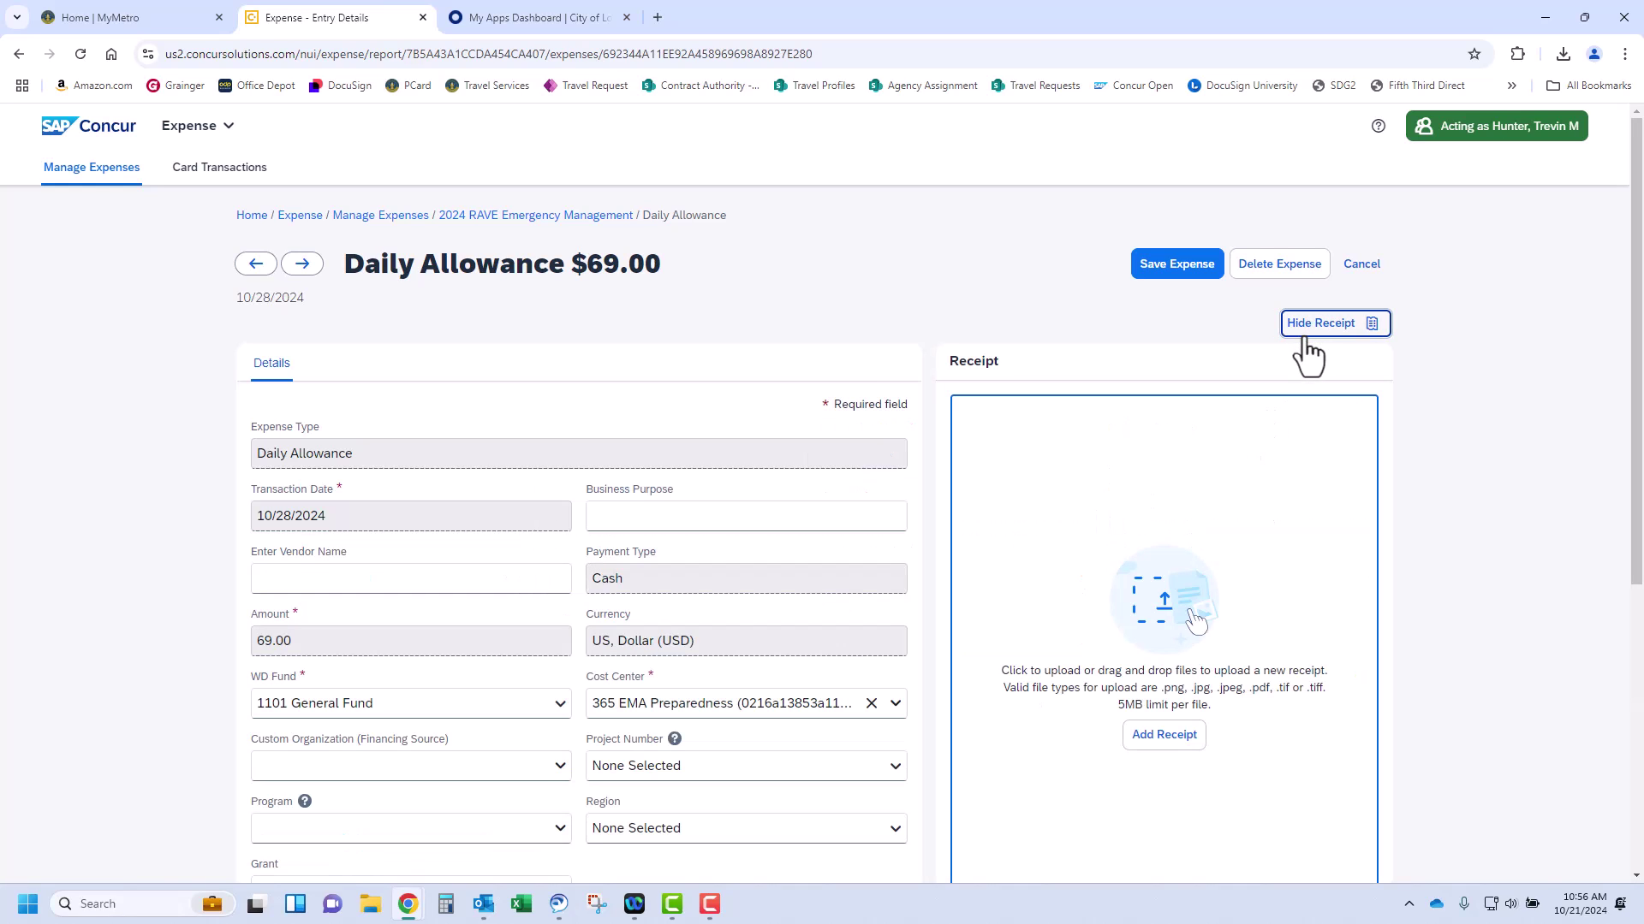
pyautogui.click(1192, 734)
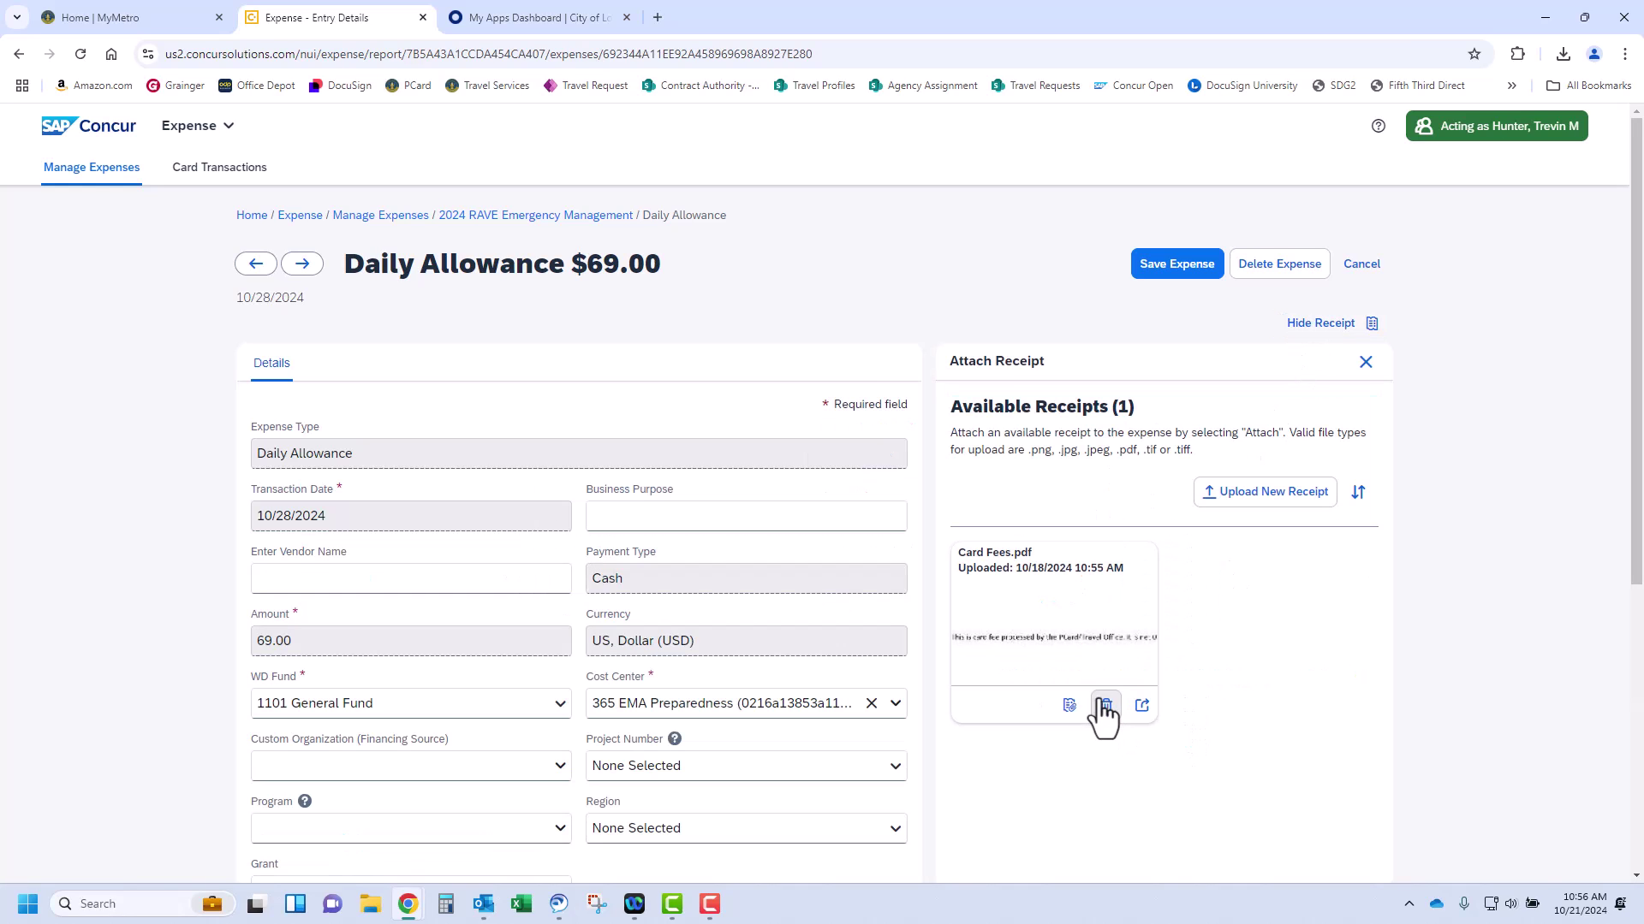
pyautogui.click(1072, 705)
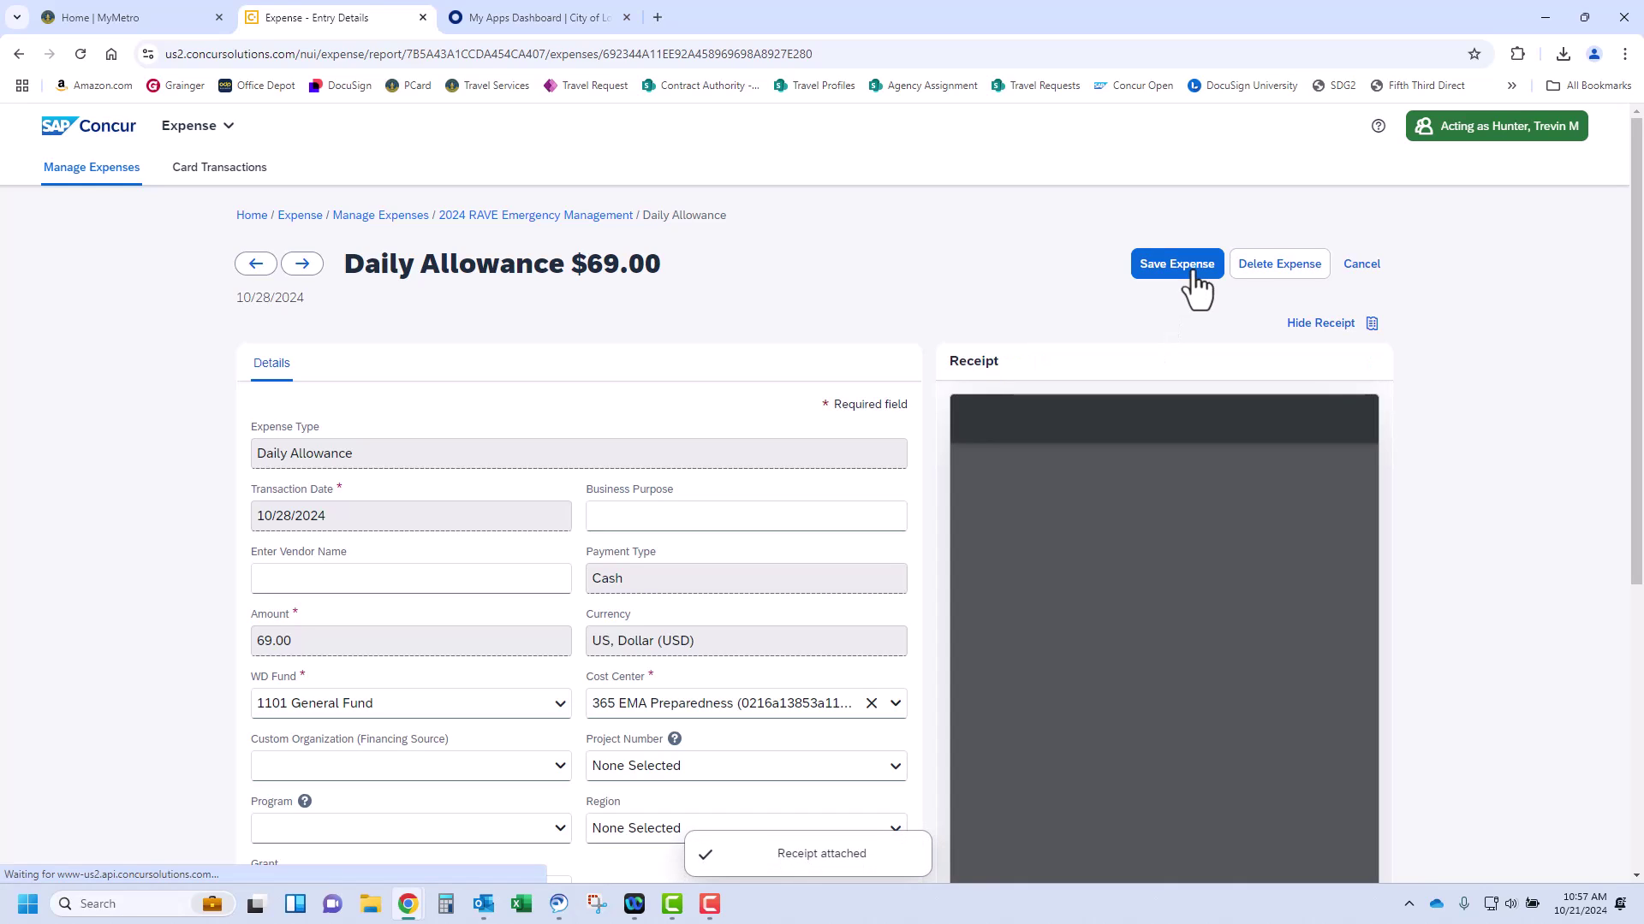
pyautogui.click(1194, 273)
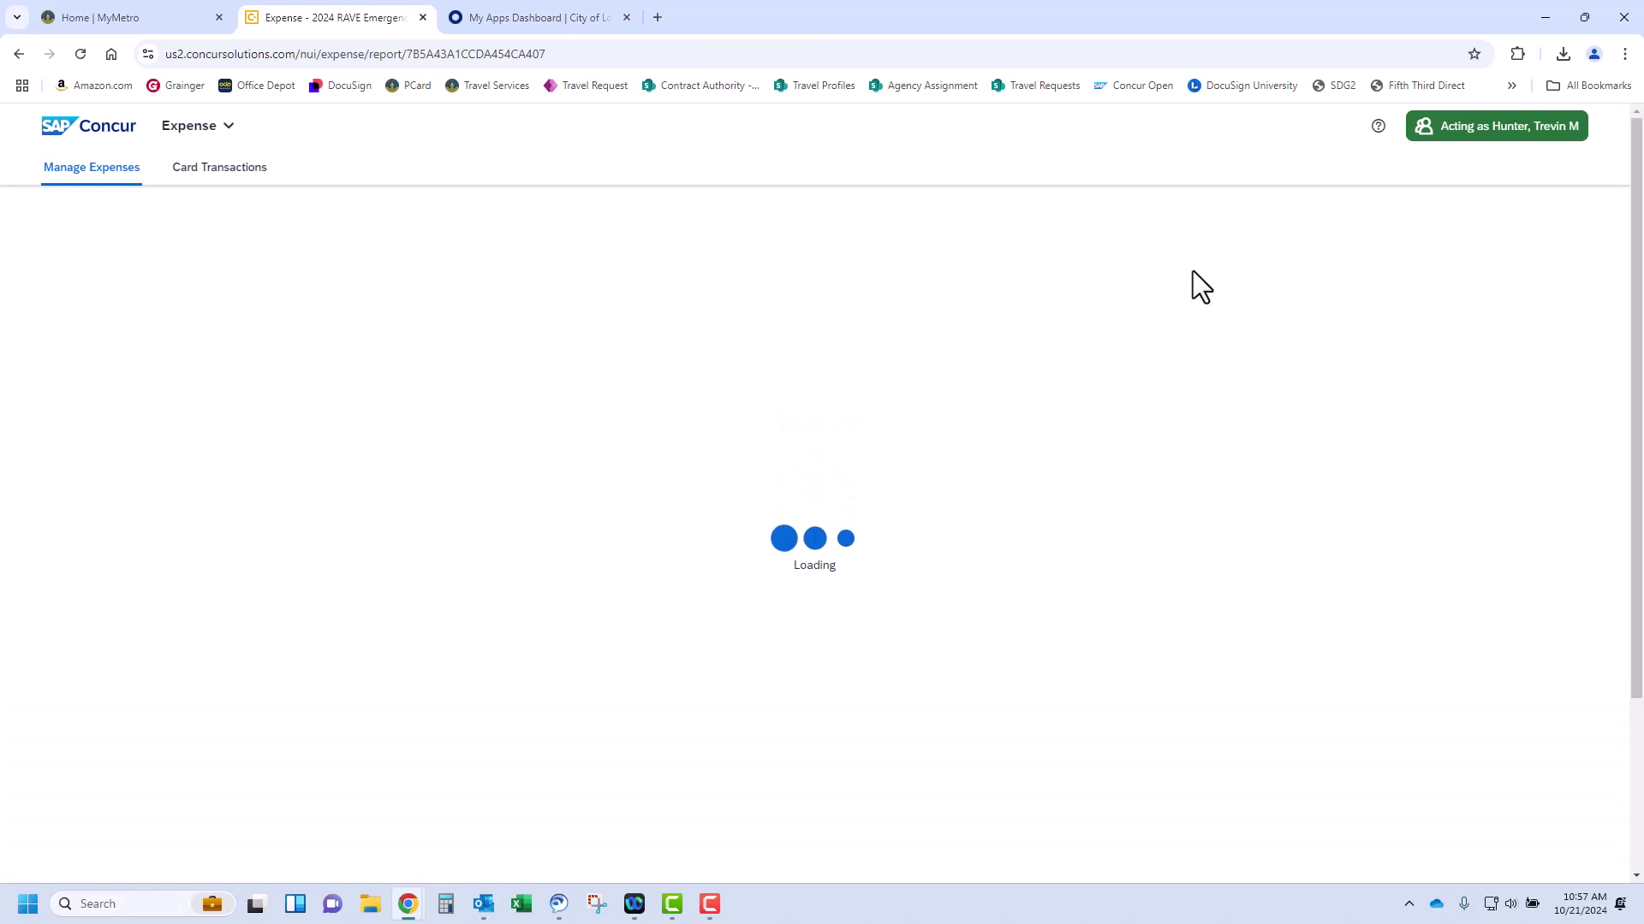
# Expand and then collapse the report alert requesting the conference agenda
pyautogui.click(1373, 257)
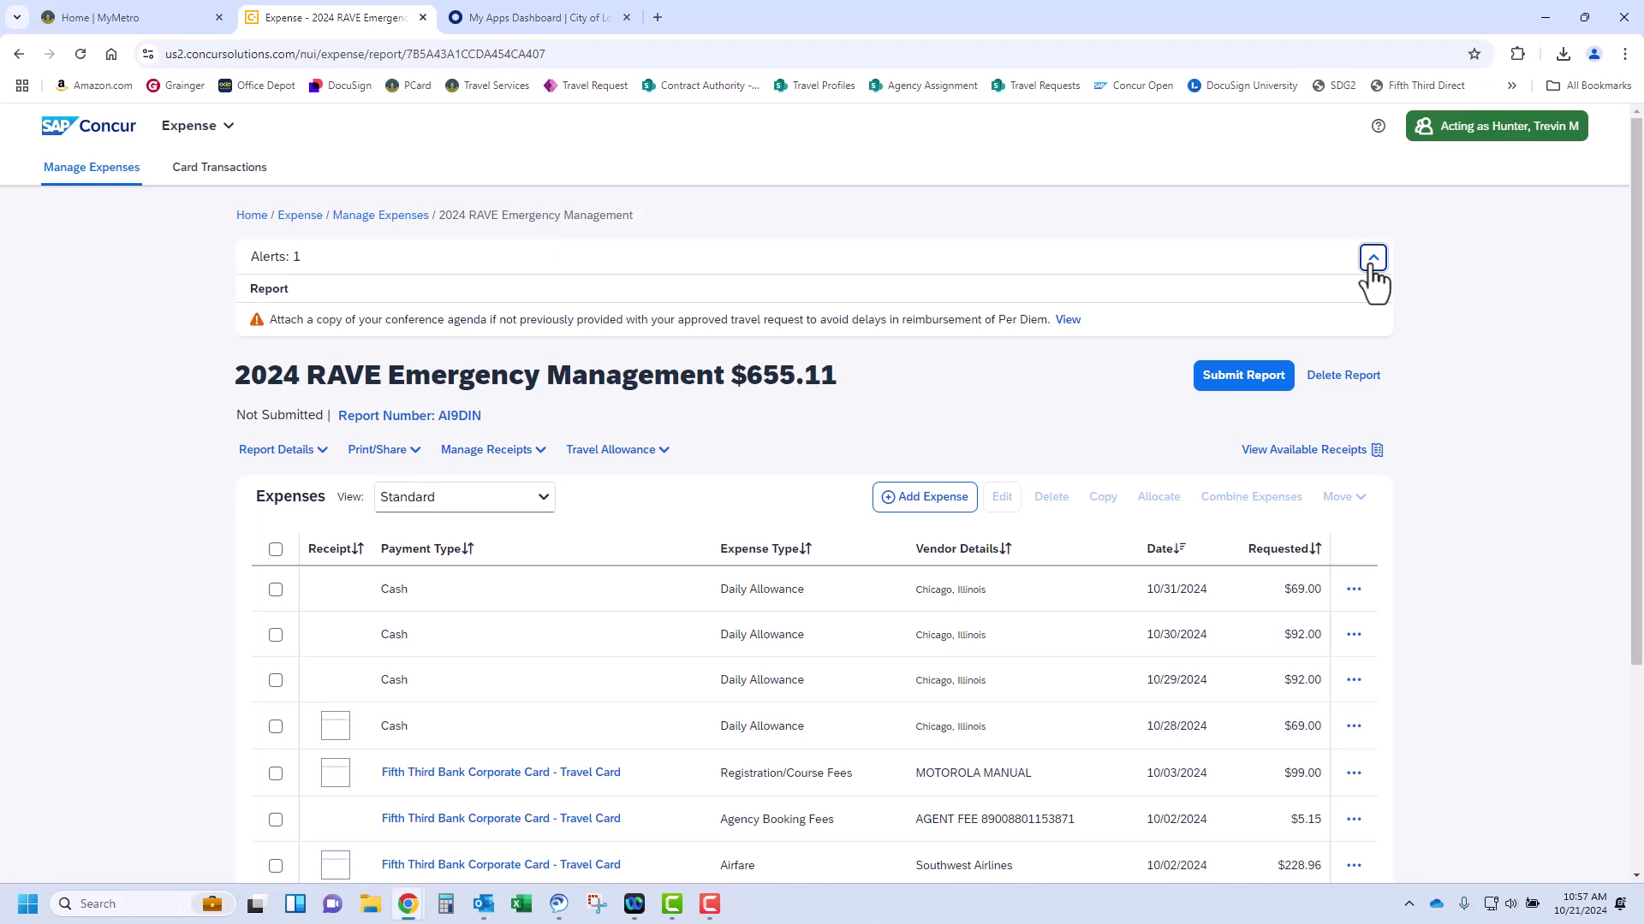
pyautogui.click(1373, 257)
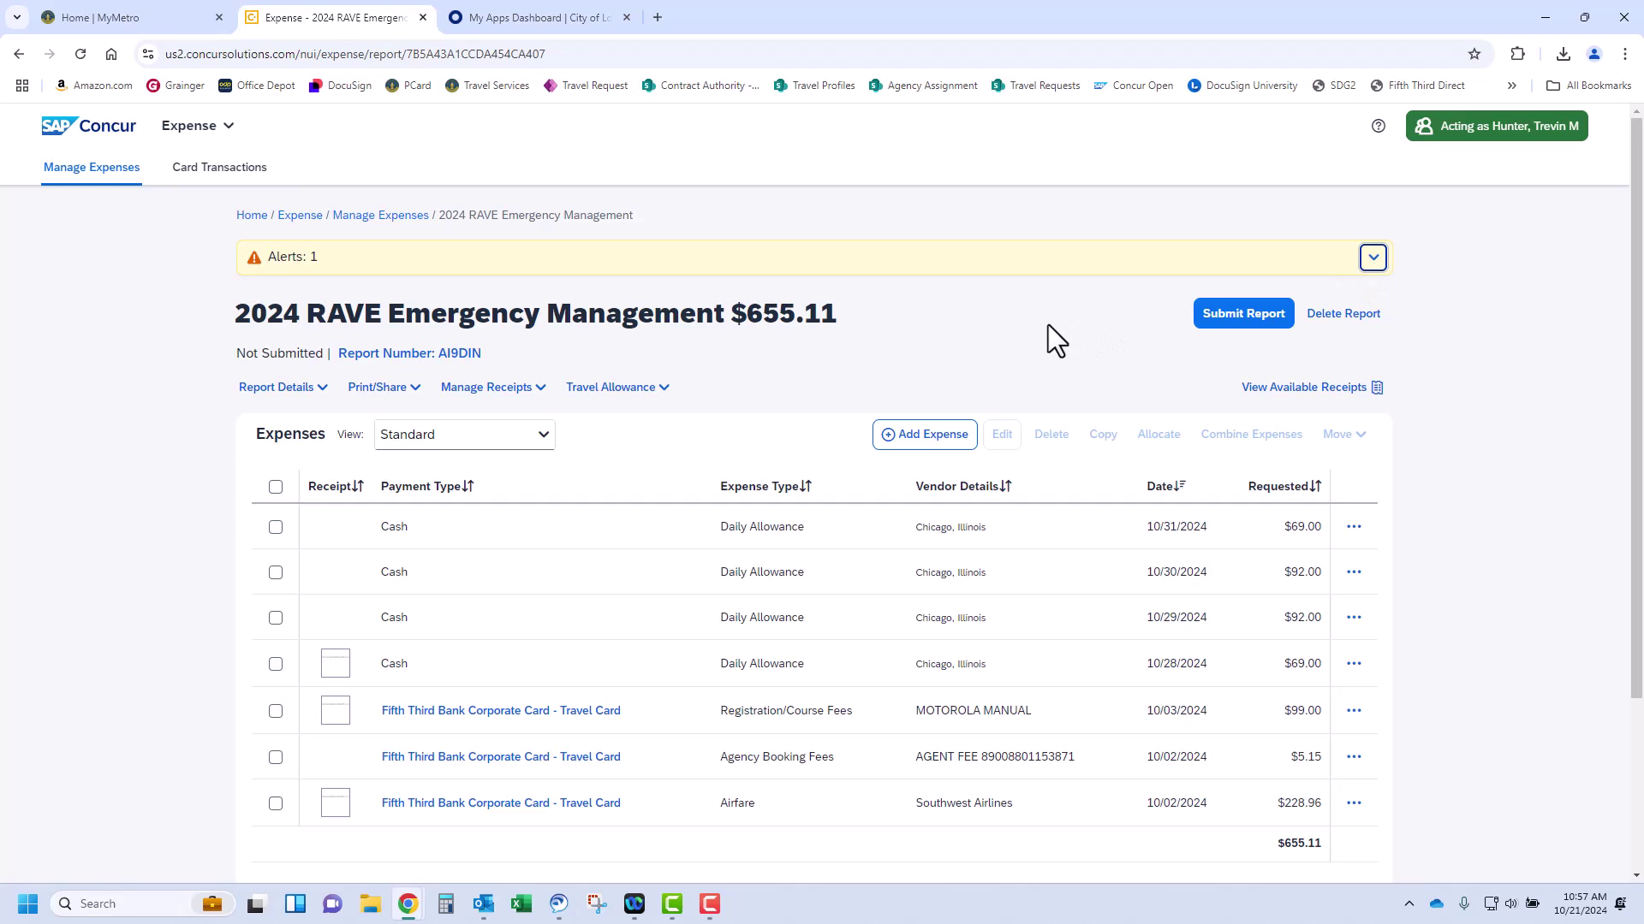
# Begin a new expense on the report and search the expense types for 'person'
pyautogui.click(948, 441)
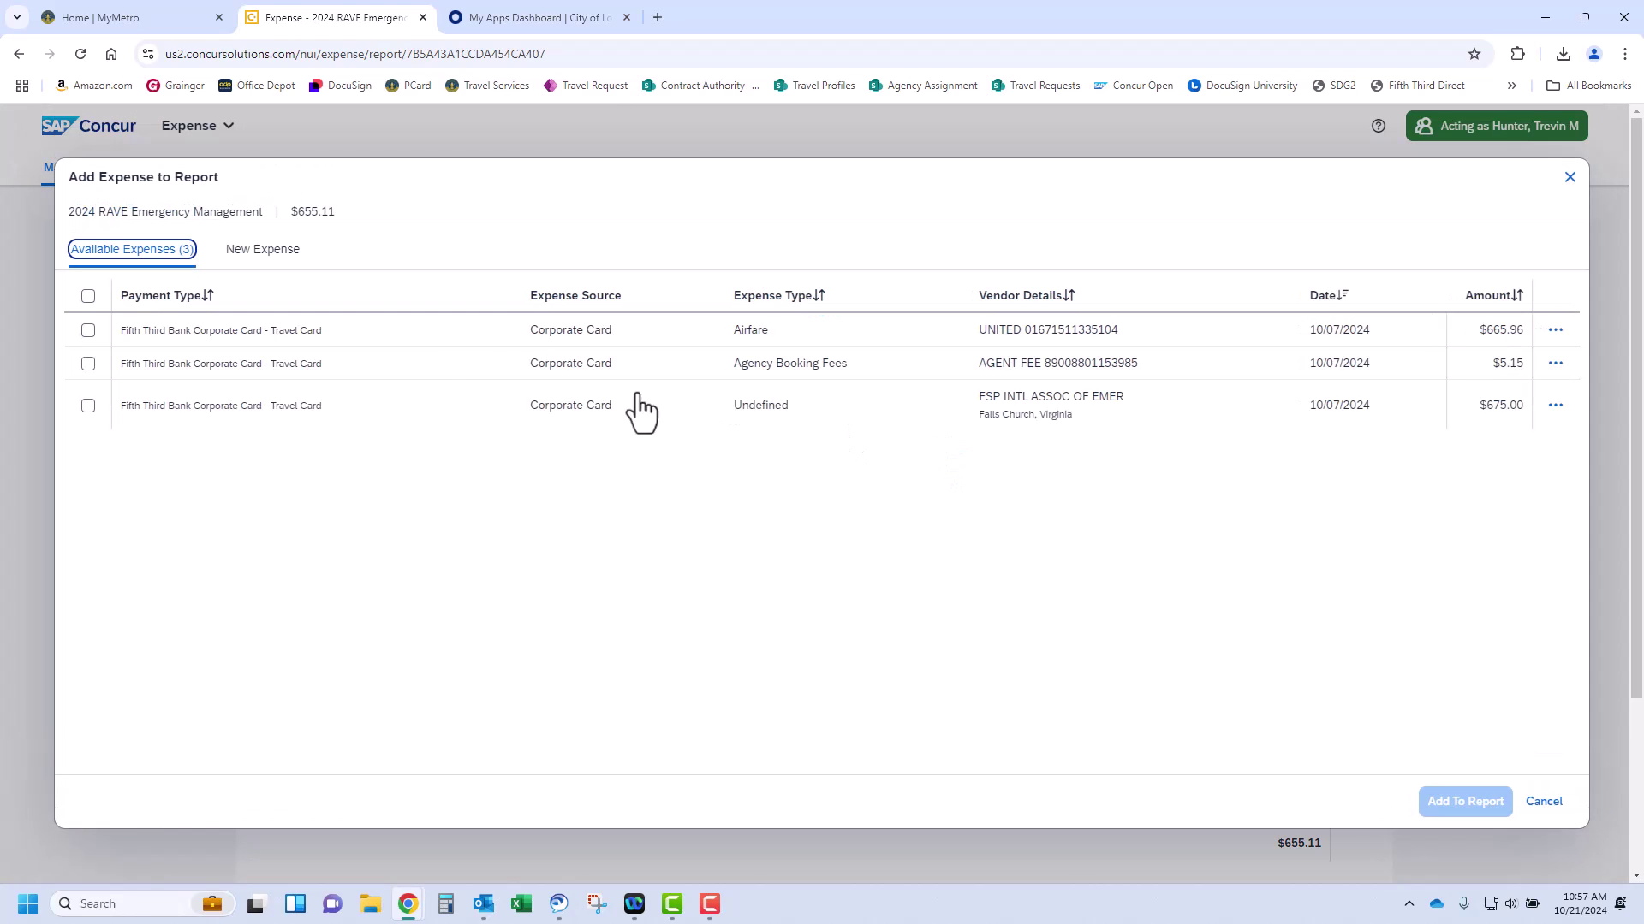
pyautogui.click(263, 249)
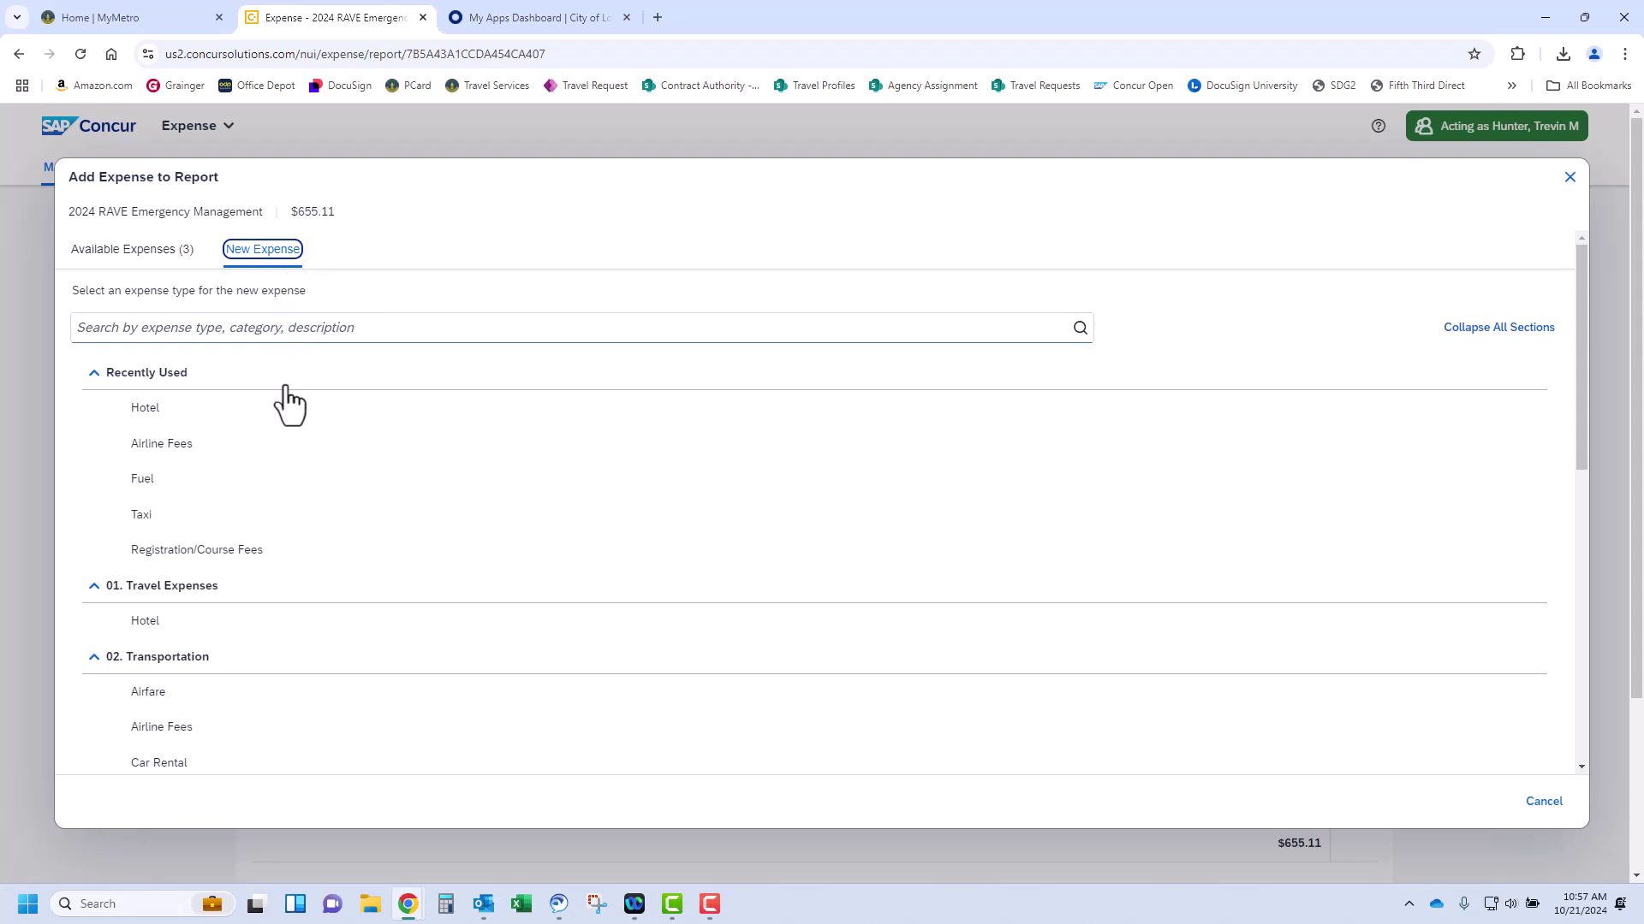
pyautogui.scroll(-5, 308, 544)
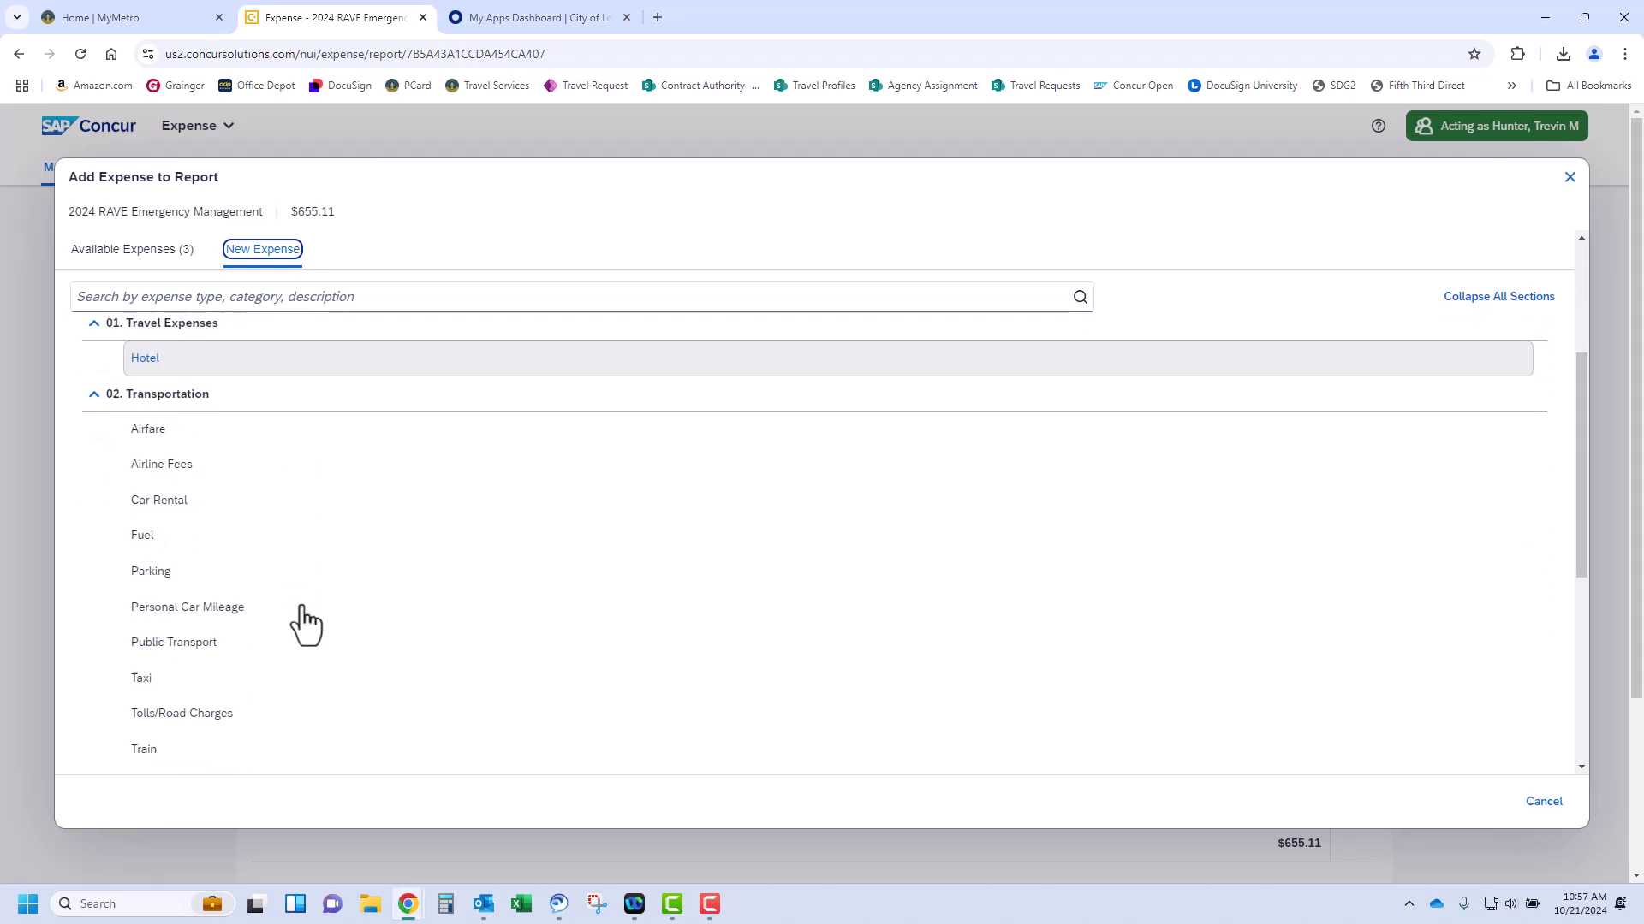
pyautogui.click(239, 301)
pyautogui.write('person')
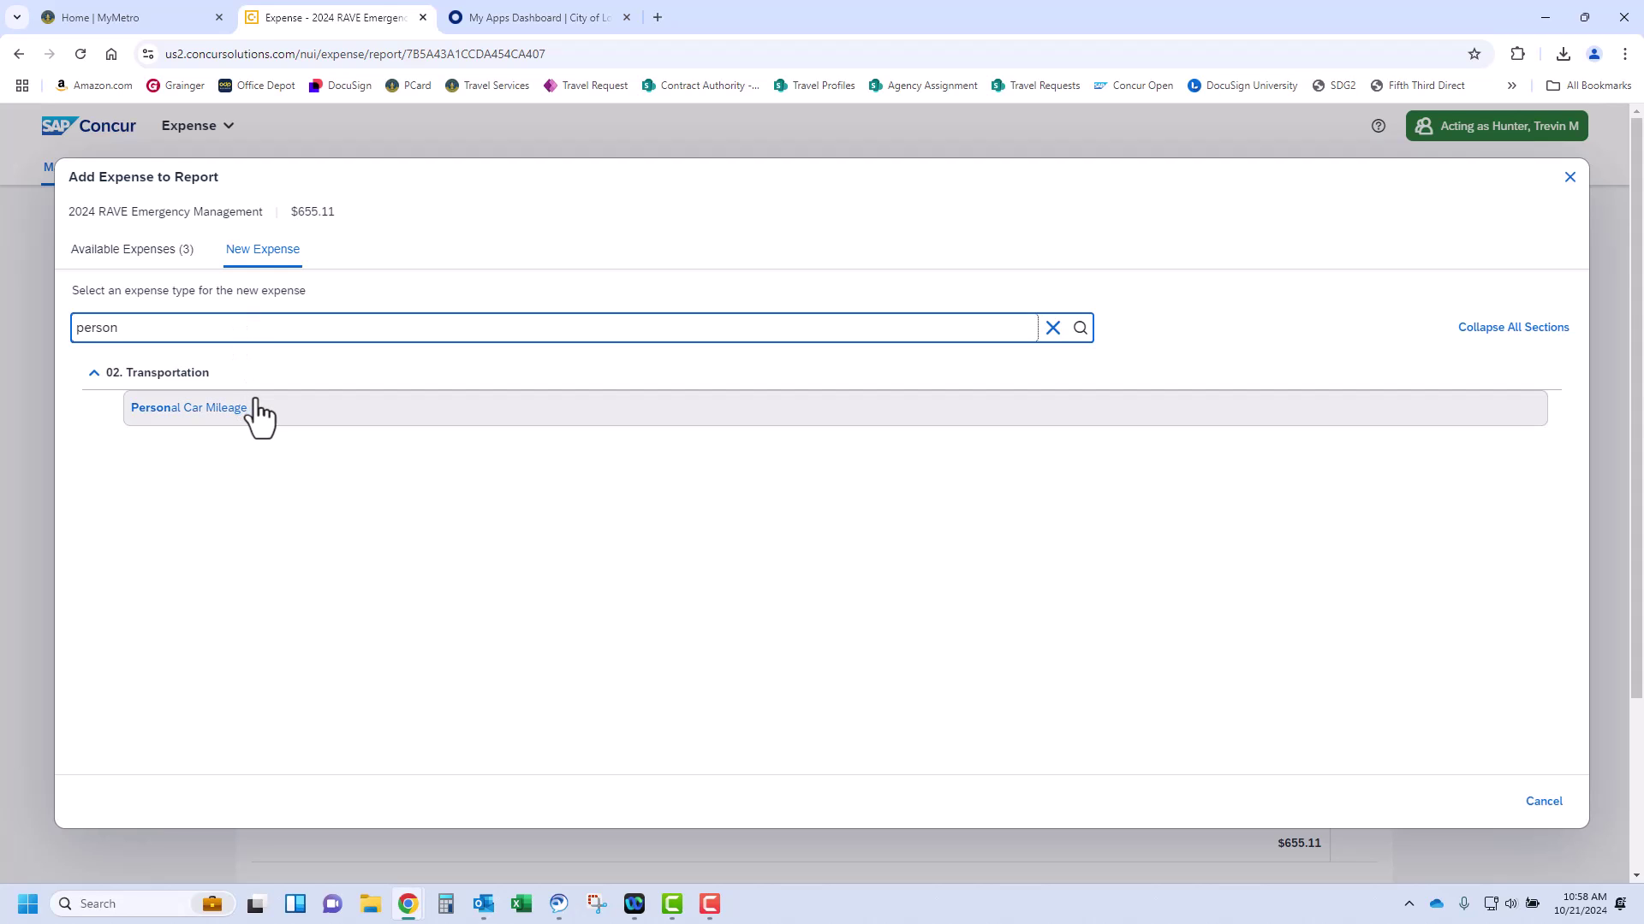
pyautogui.click(222, 409)
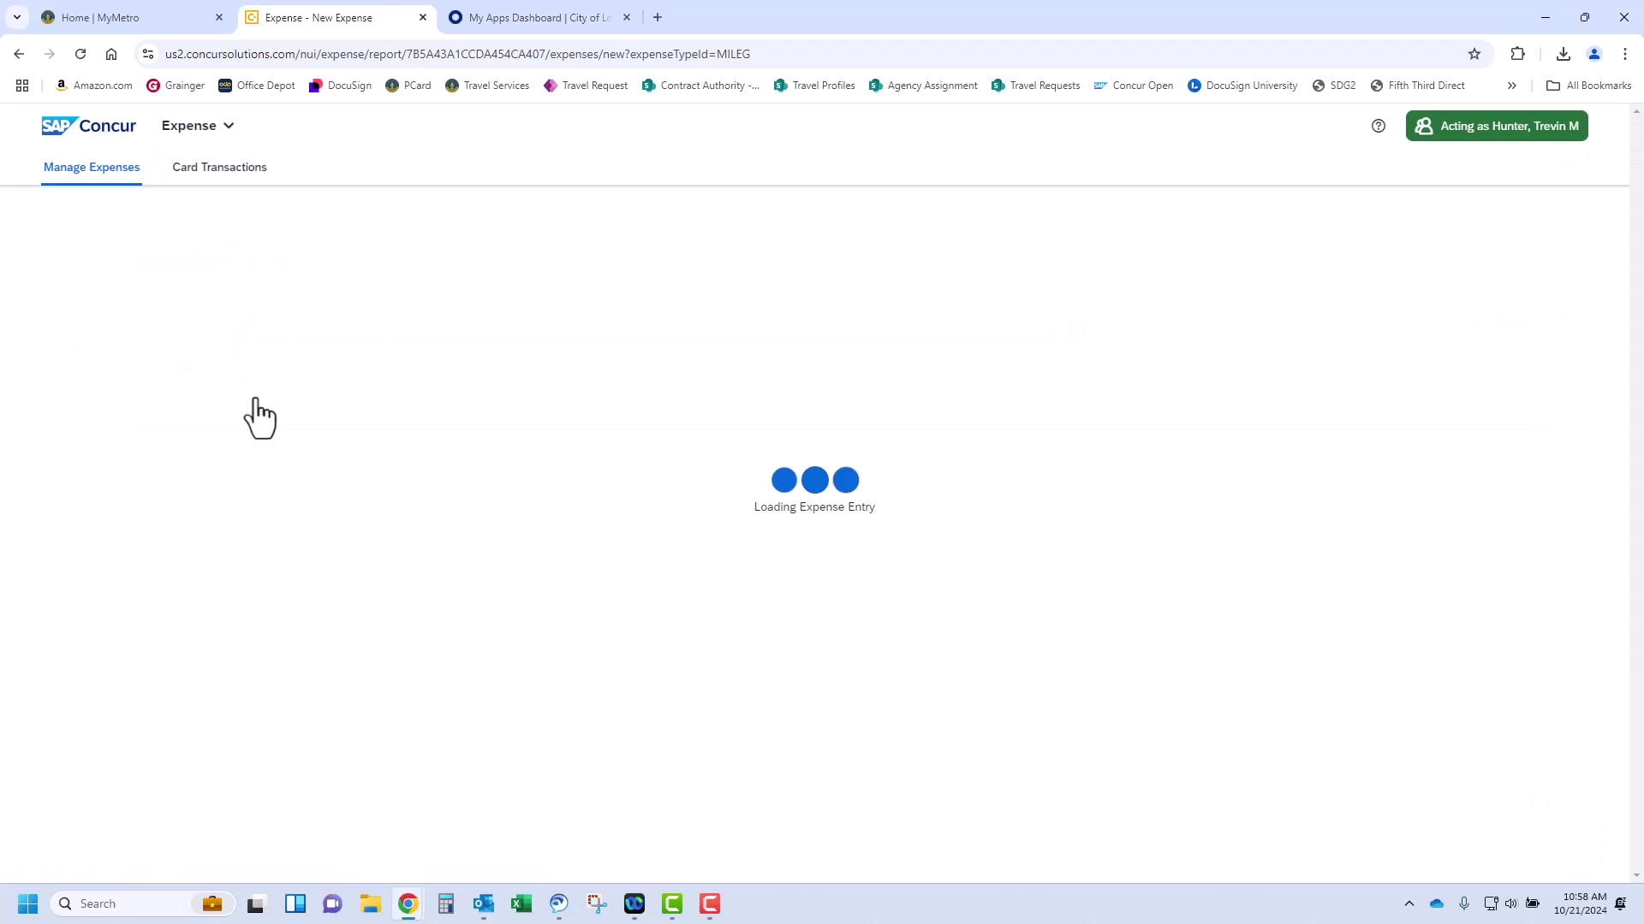
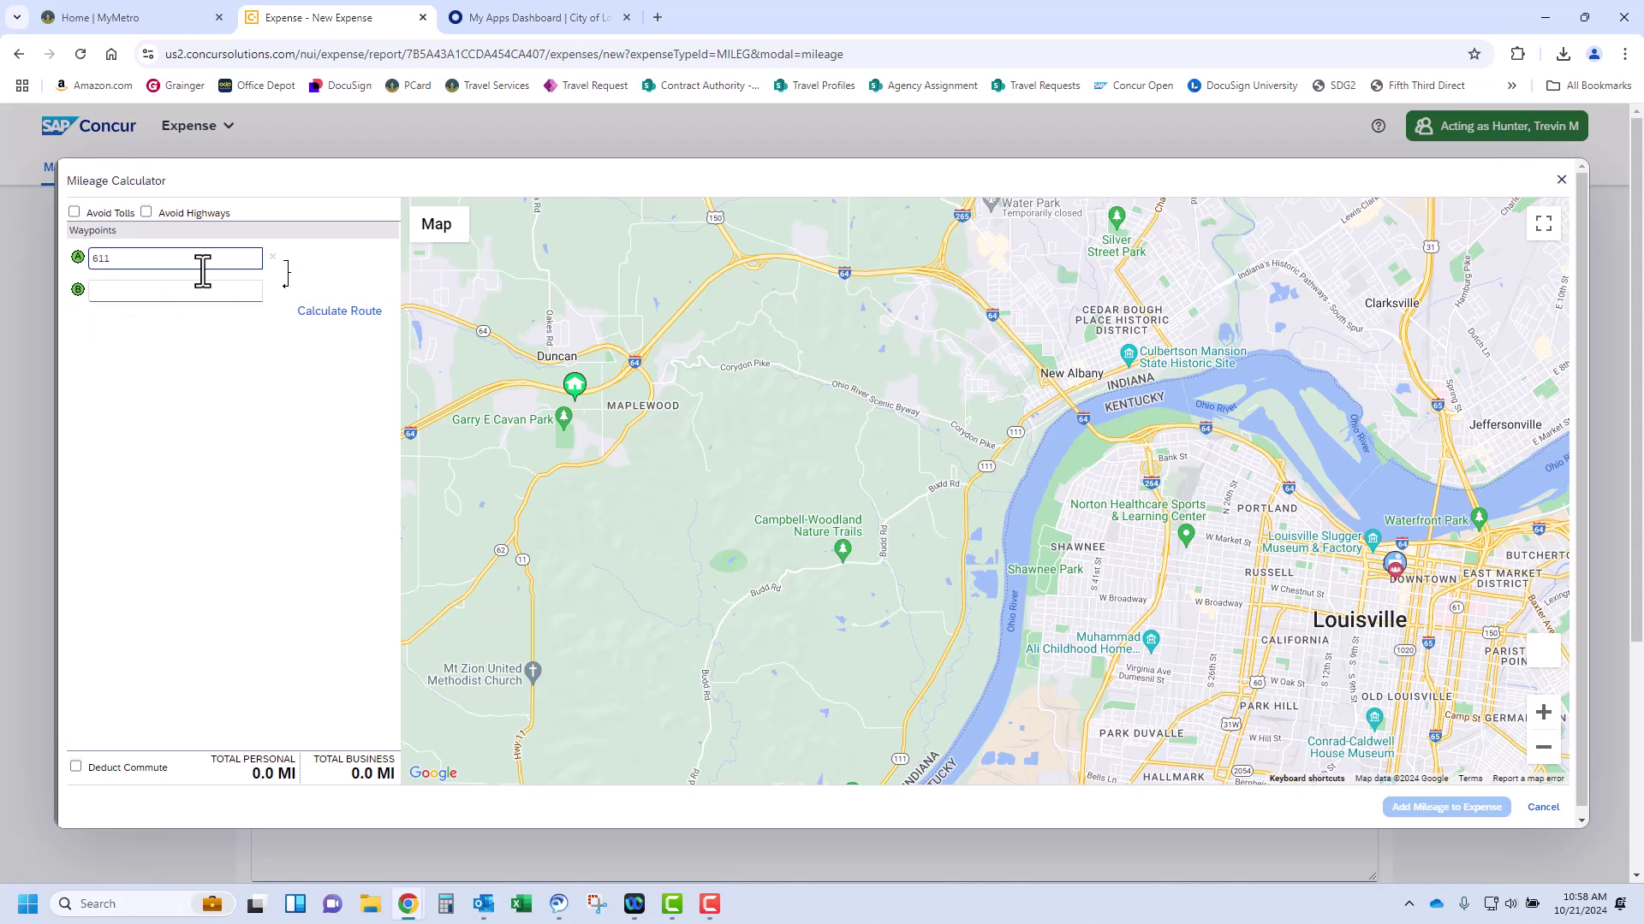
pyautogui.click(199, 286)
pyautogui.write('chicago')
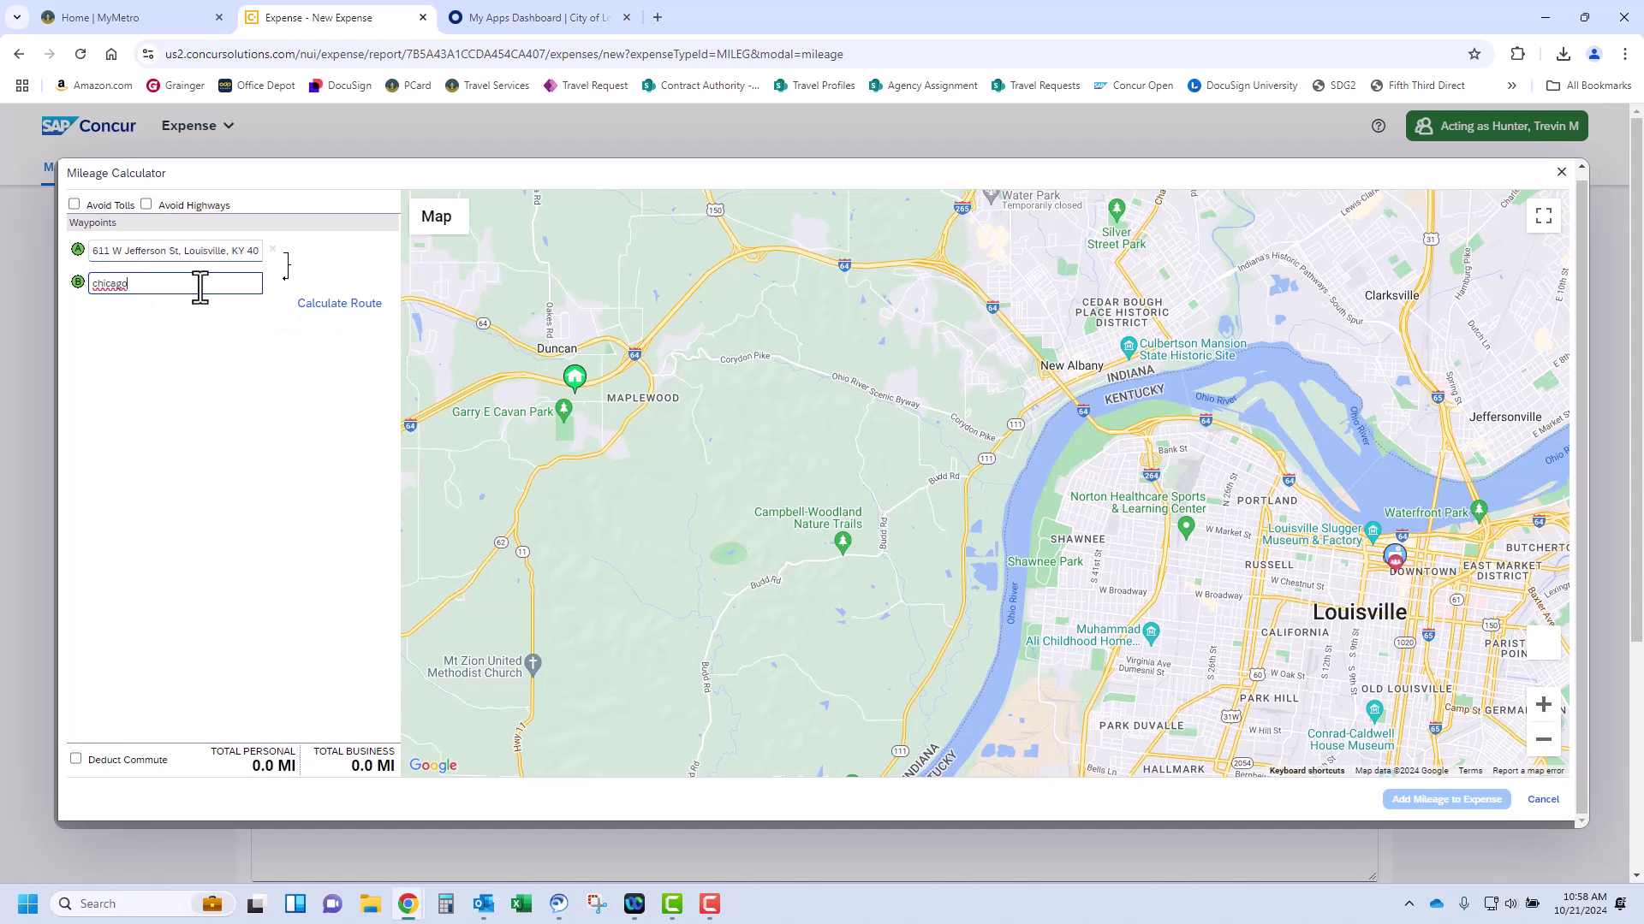
pyautogui.write(', IL')
pyautogui.press('Return')
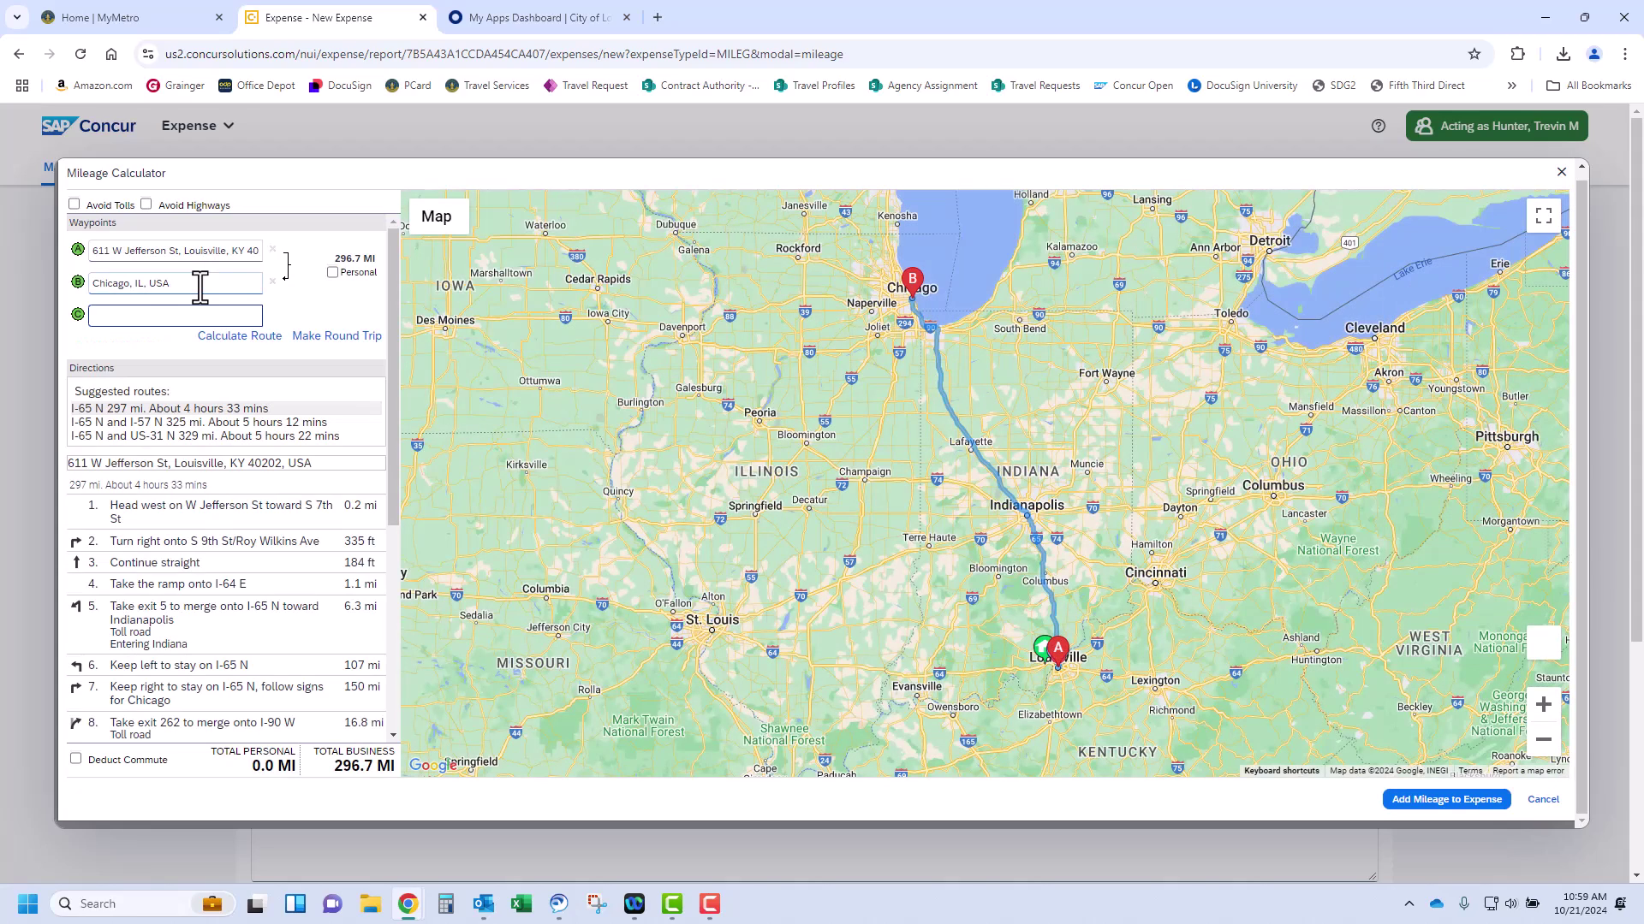
pyautogui.click(326, 337)
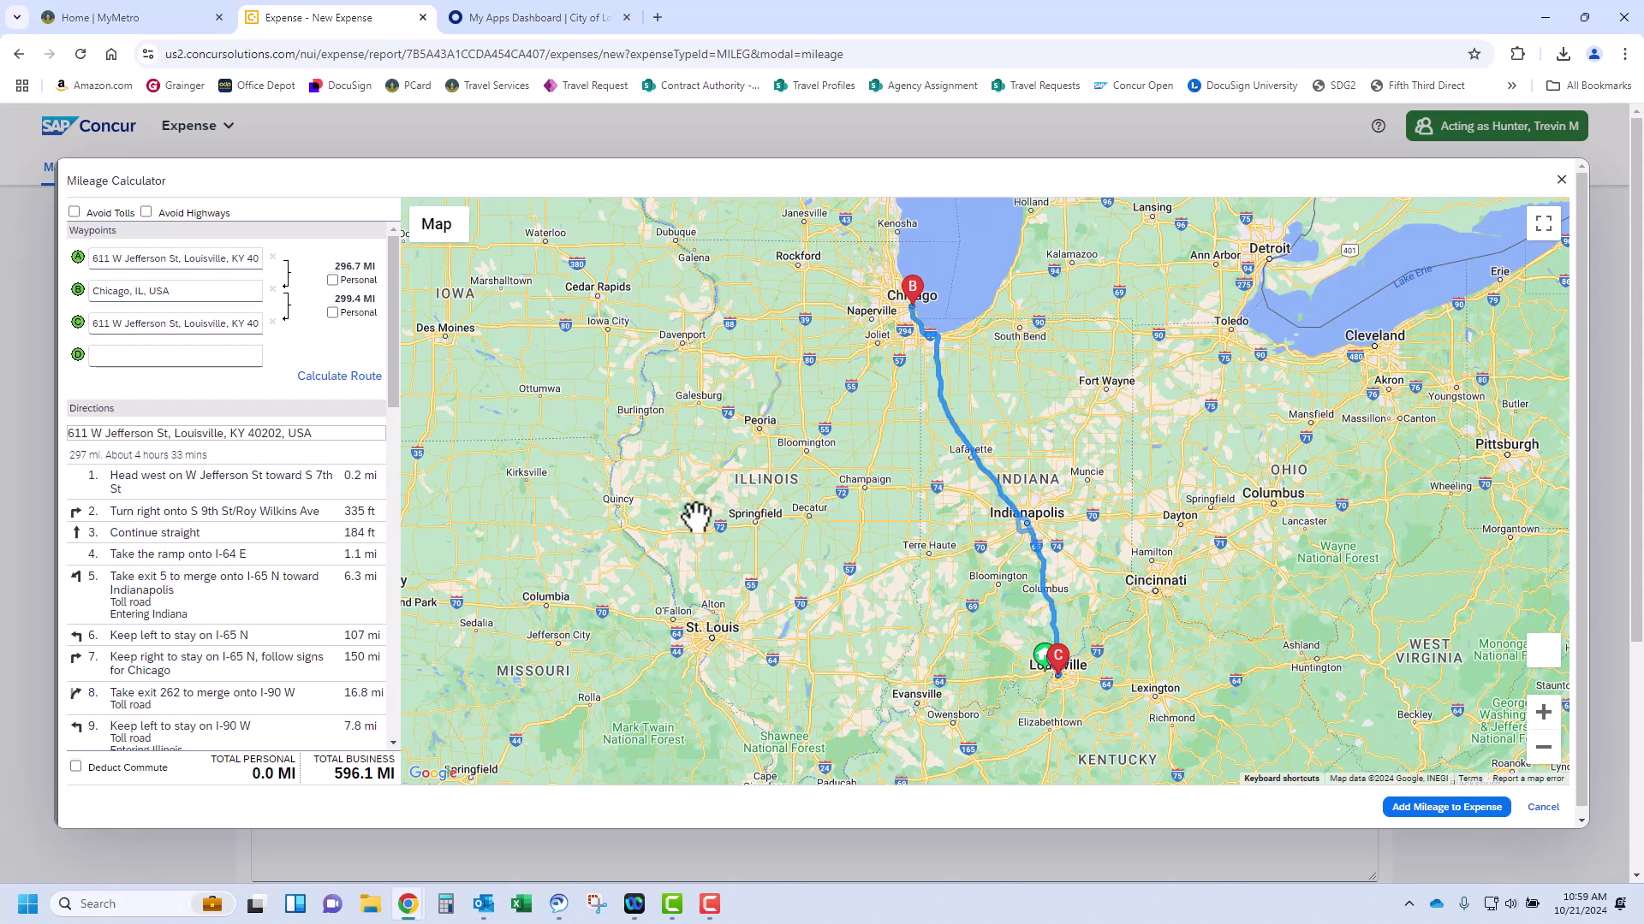
# Add the mileage, date it 10/28/2024, paste the trip purpose, and save the $399.32 expense
pyautogui.click(1425, 808)
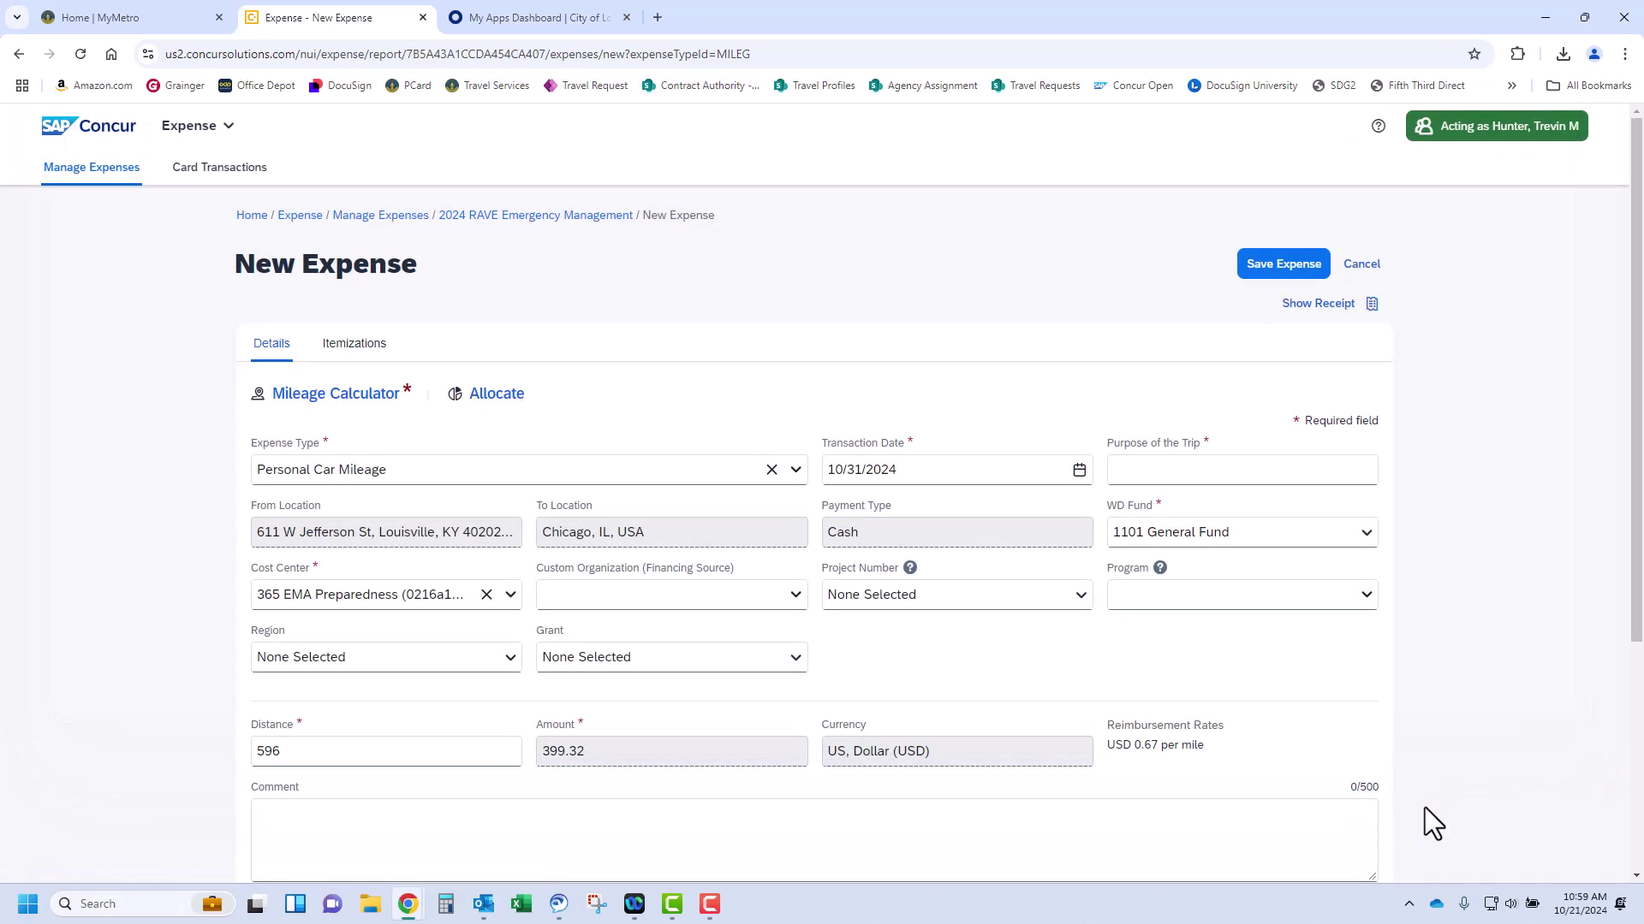
pyautogui.click(1078, 474)
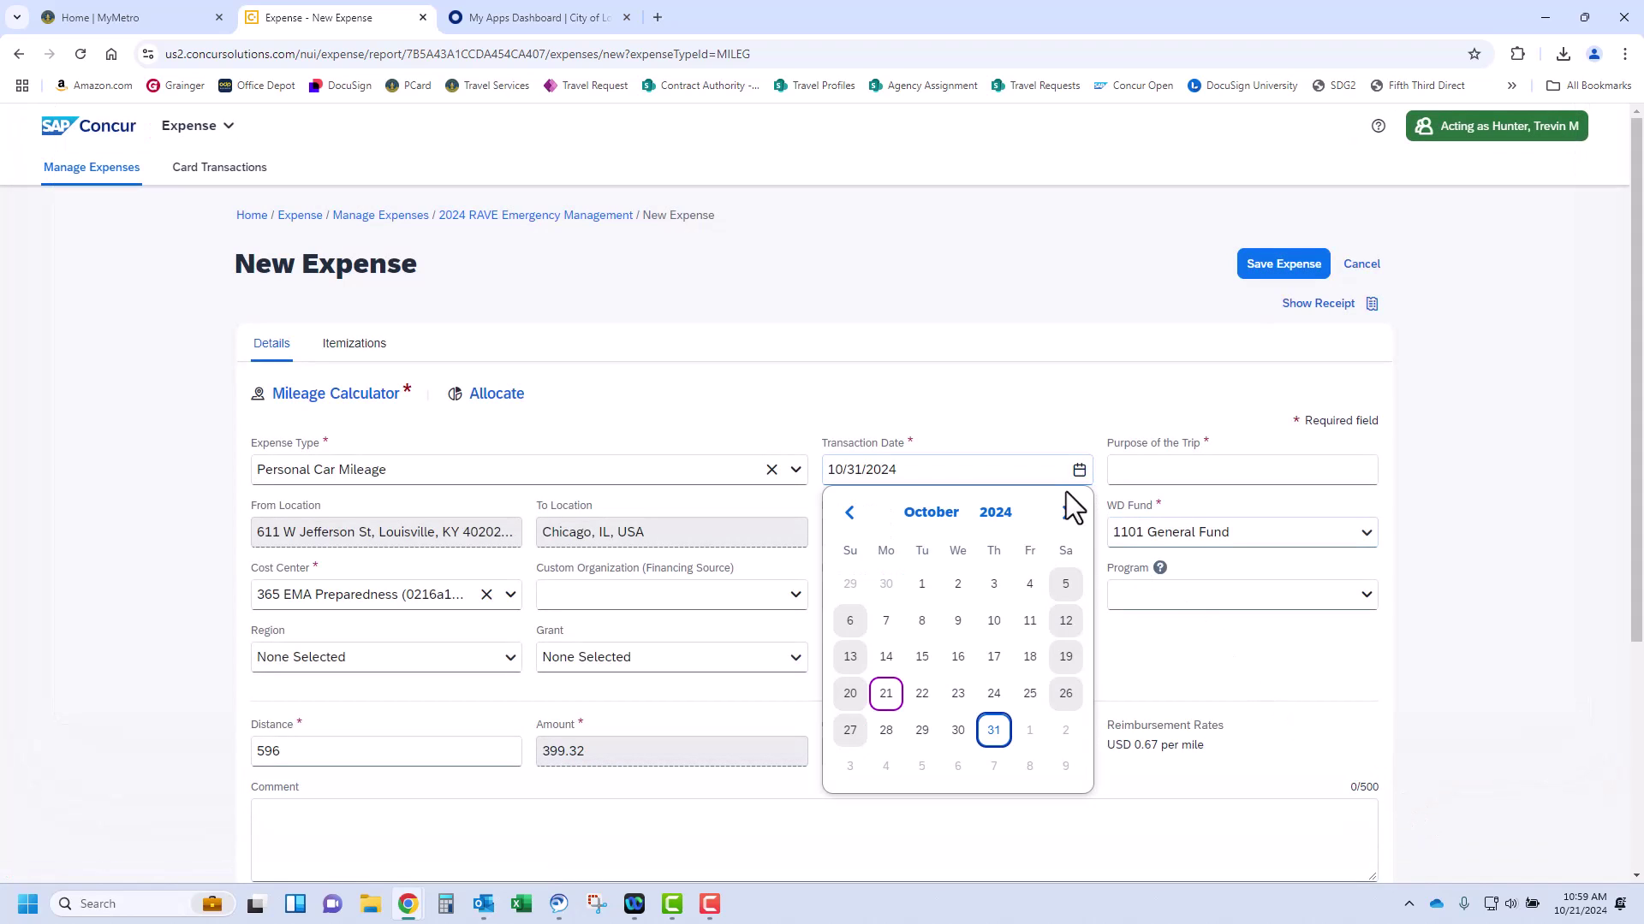
pyautogui.click(887, 730)
pyautogui.click(1224, 473)
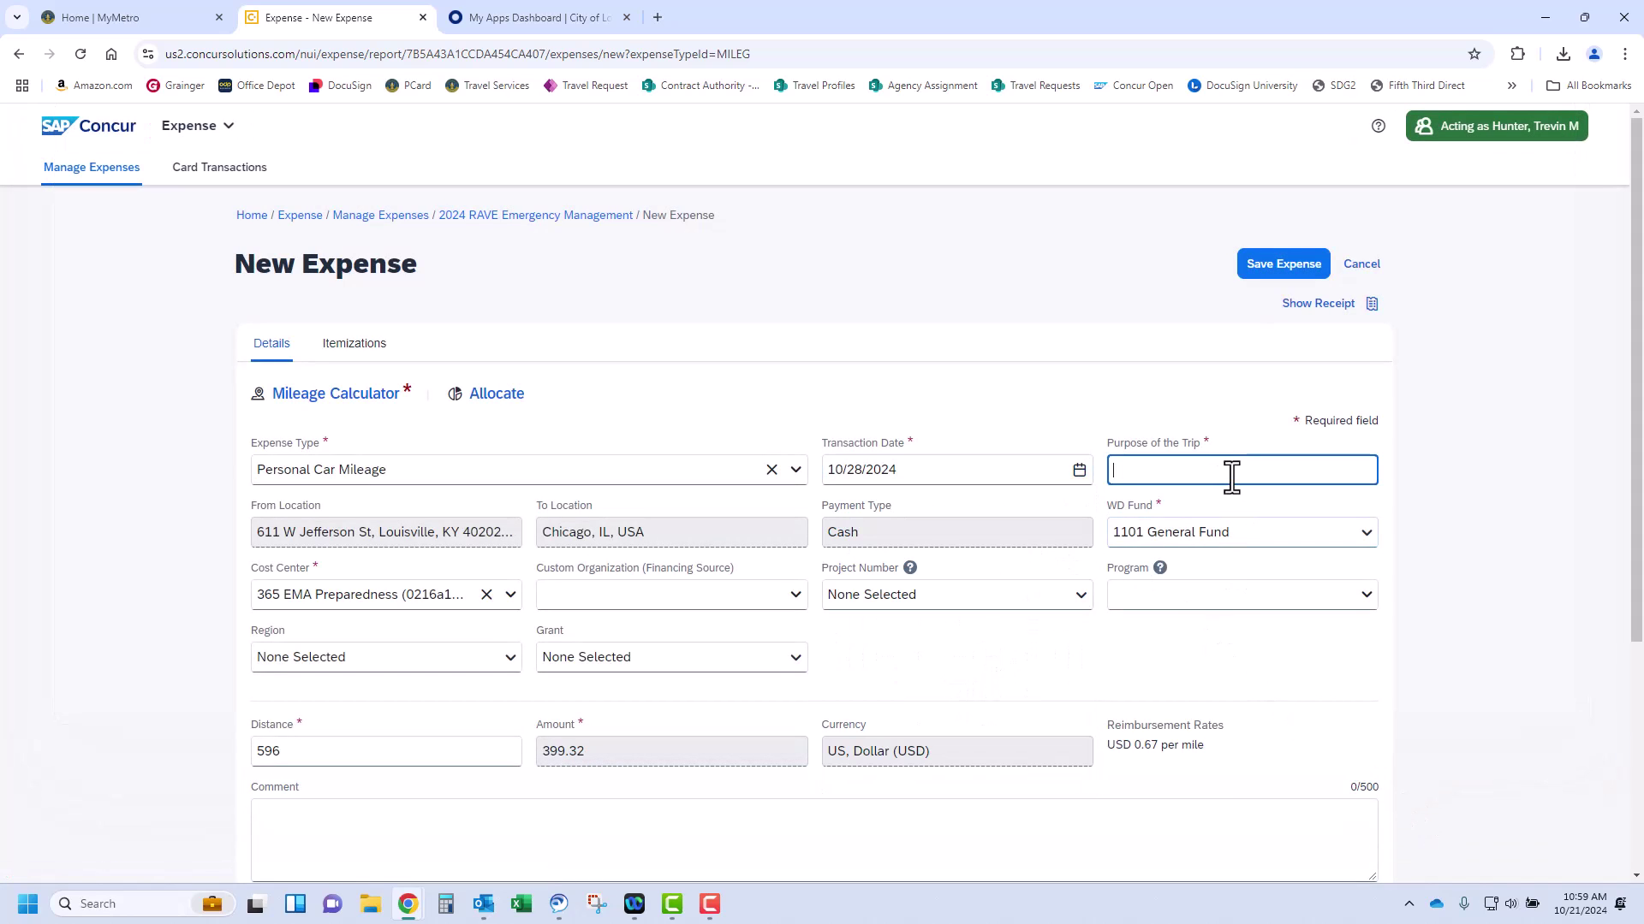
pyautogui.press('Return')
pyautogui.write('2024 RAVE Emergency Management Summit')
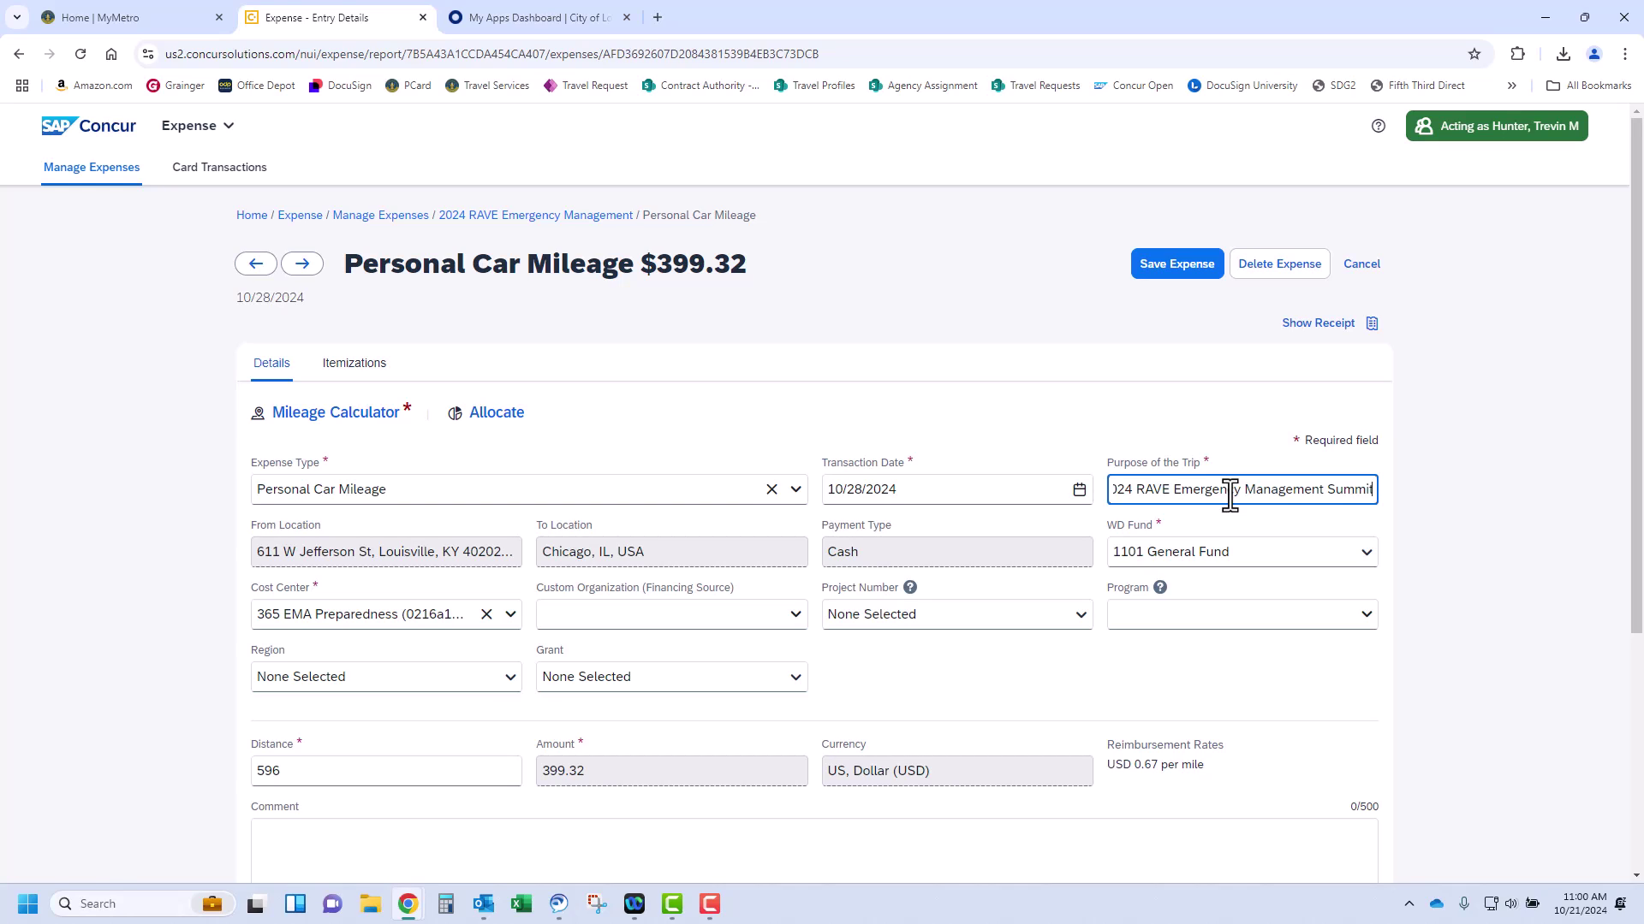
pyautogui.click(1204, 283)
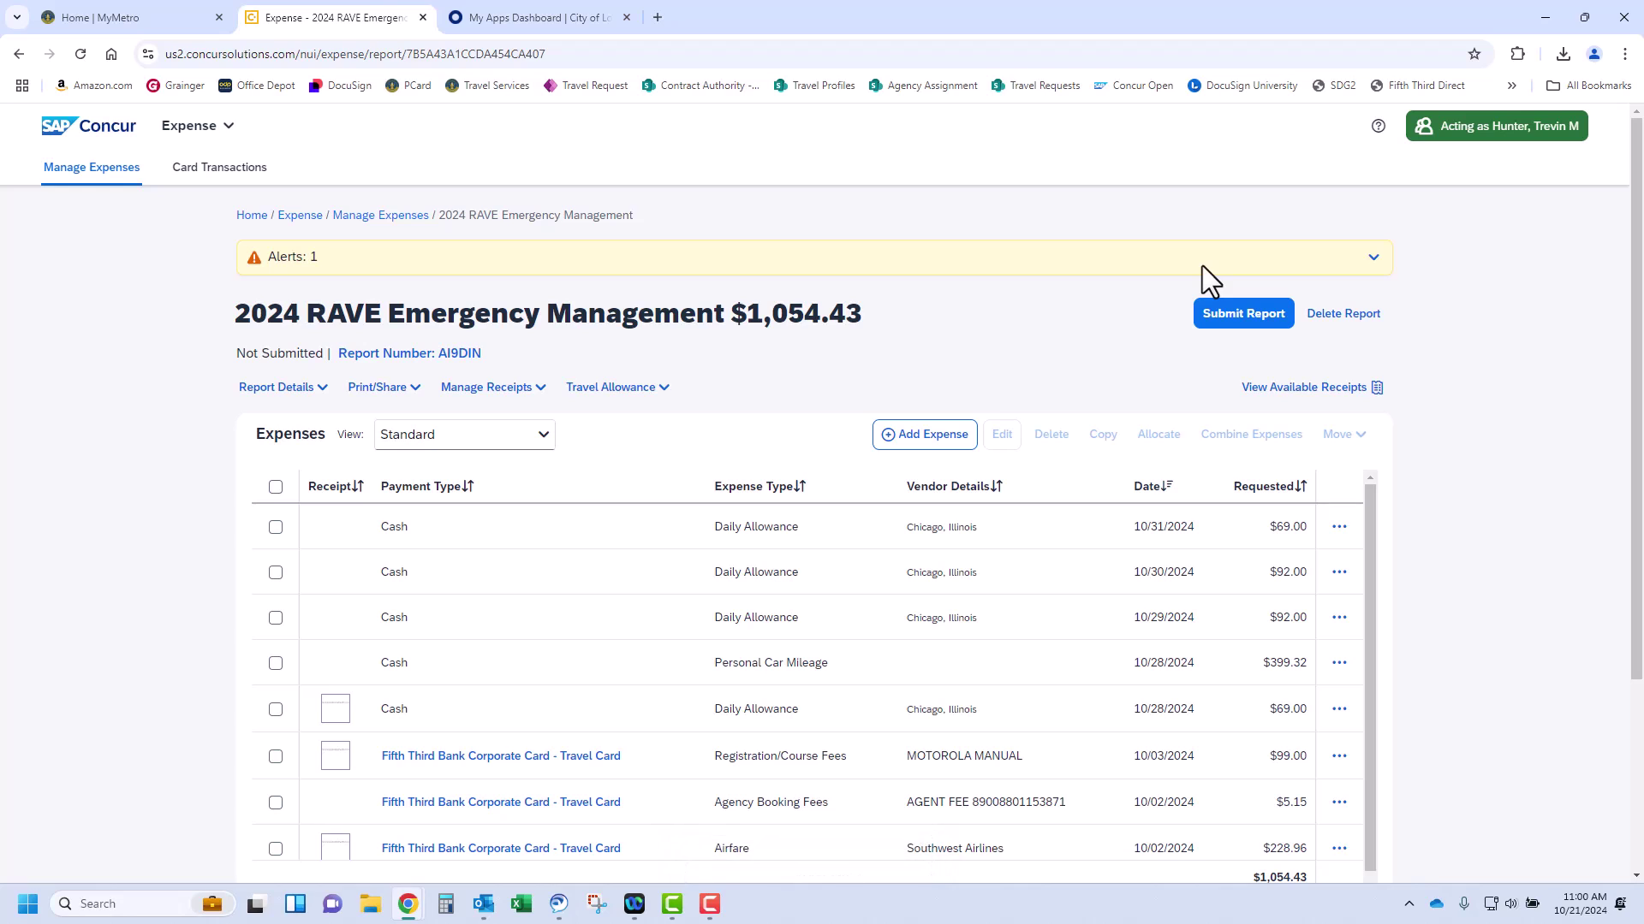
pyautogui.click(920, 434)
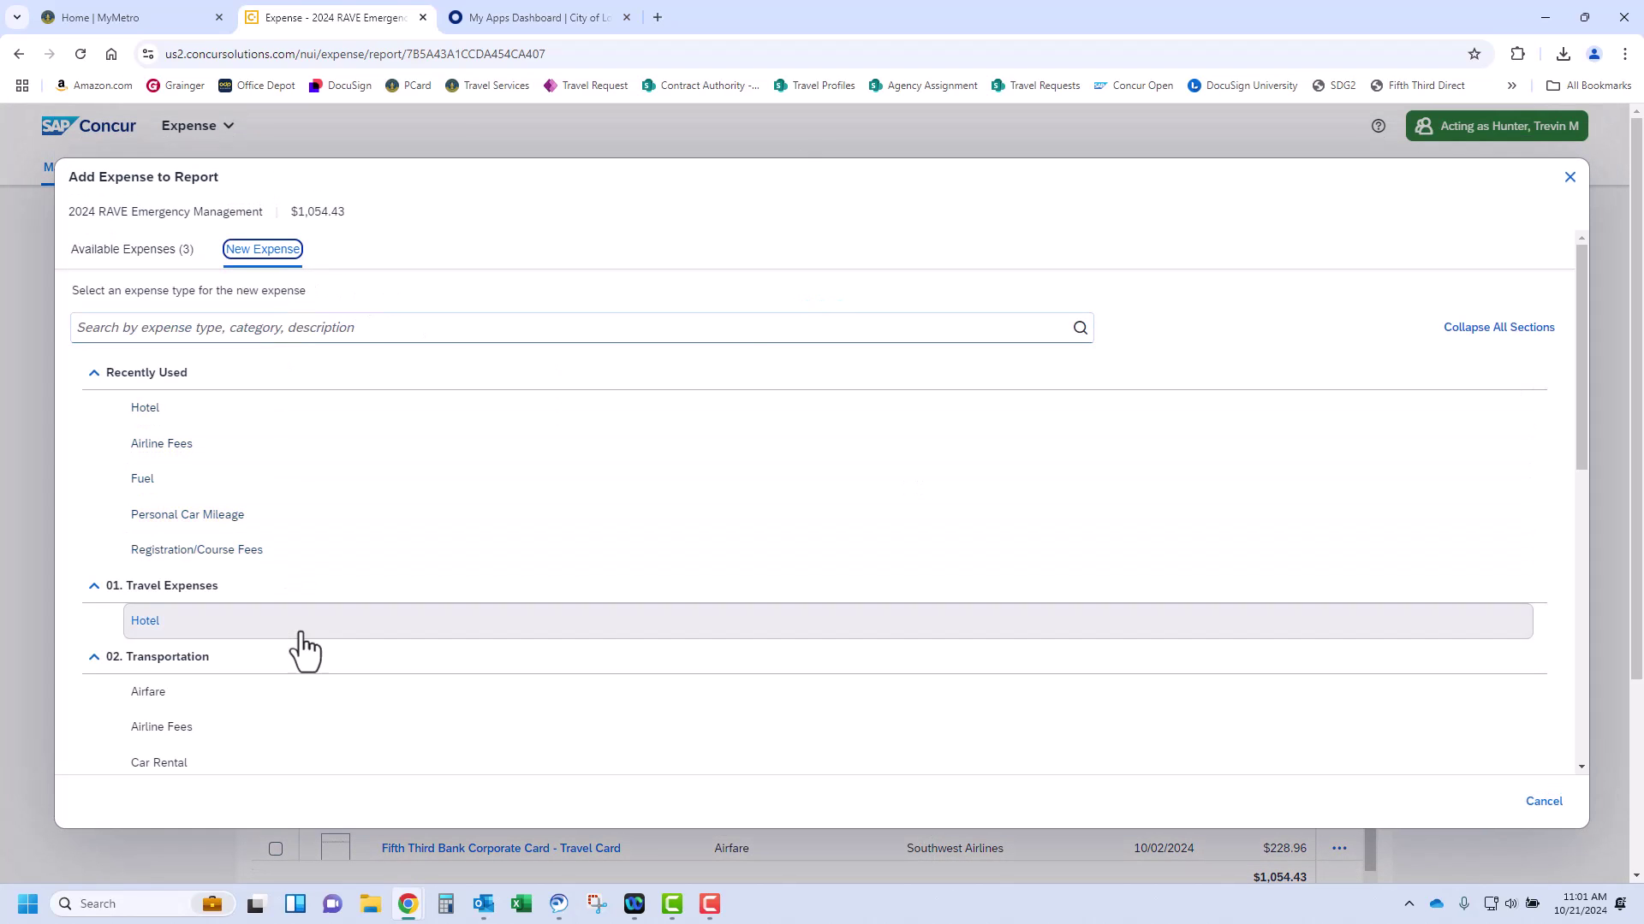
pyautogui.scroll(-4, 314, 711)
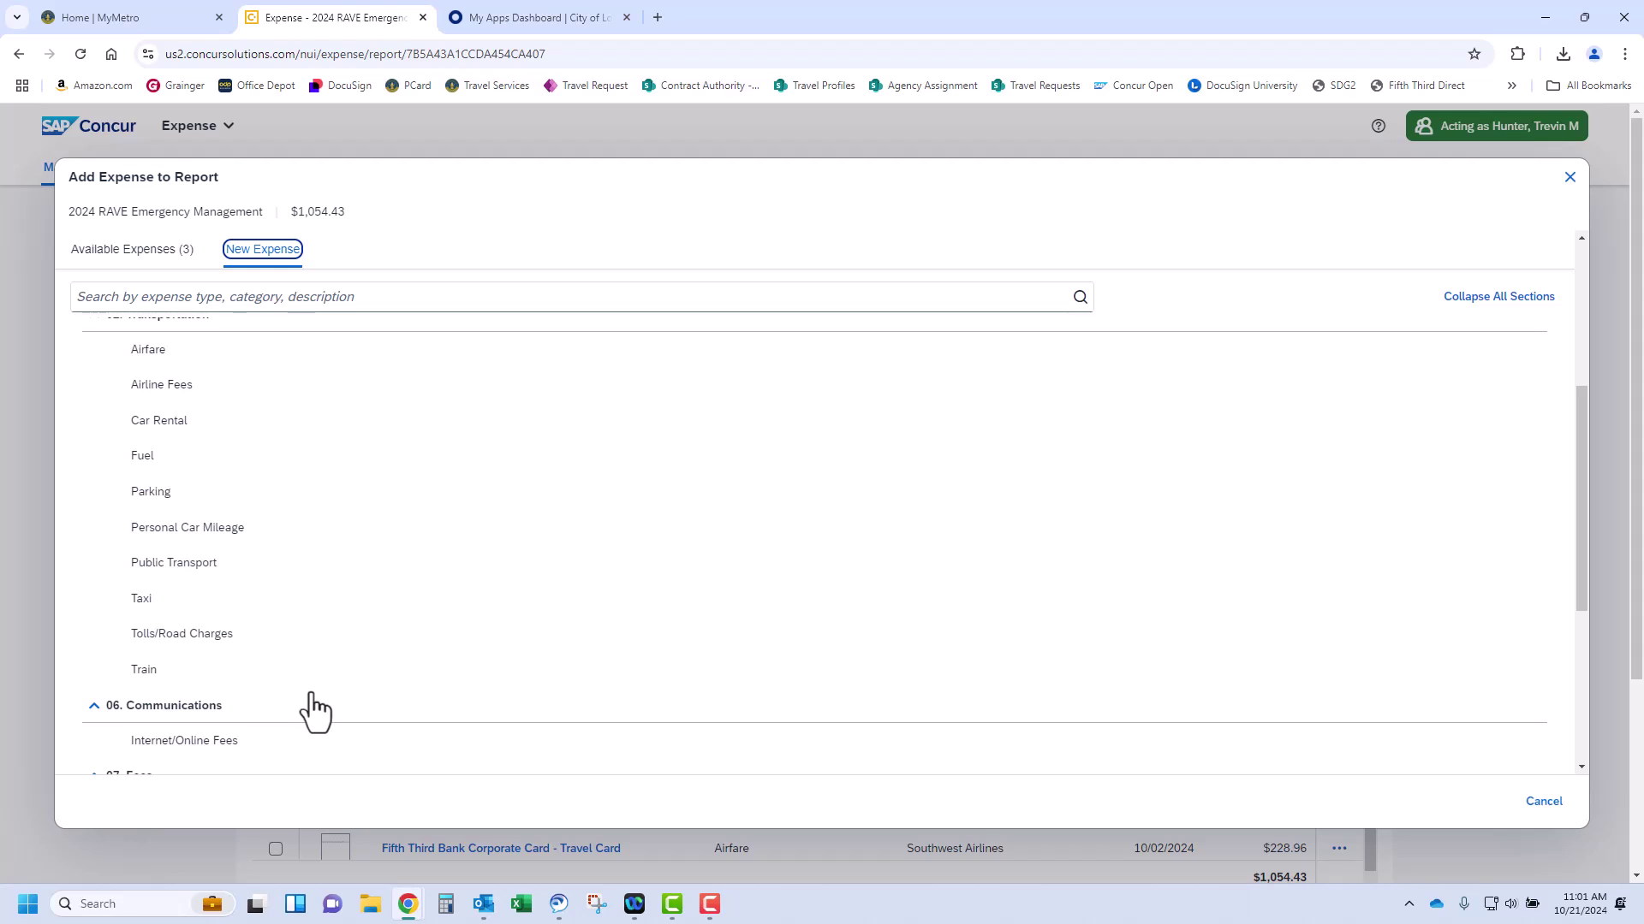
pyautogui.click(1572, 179)
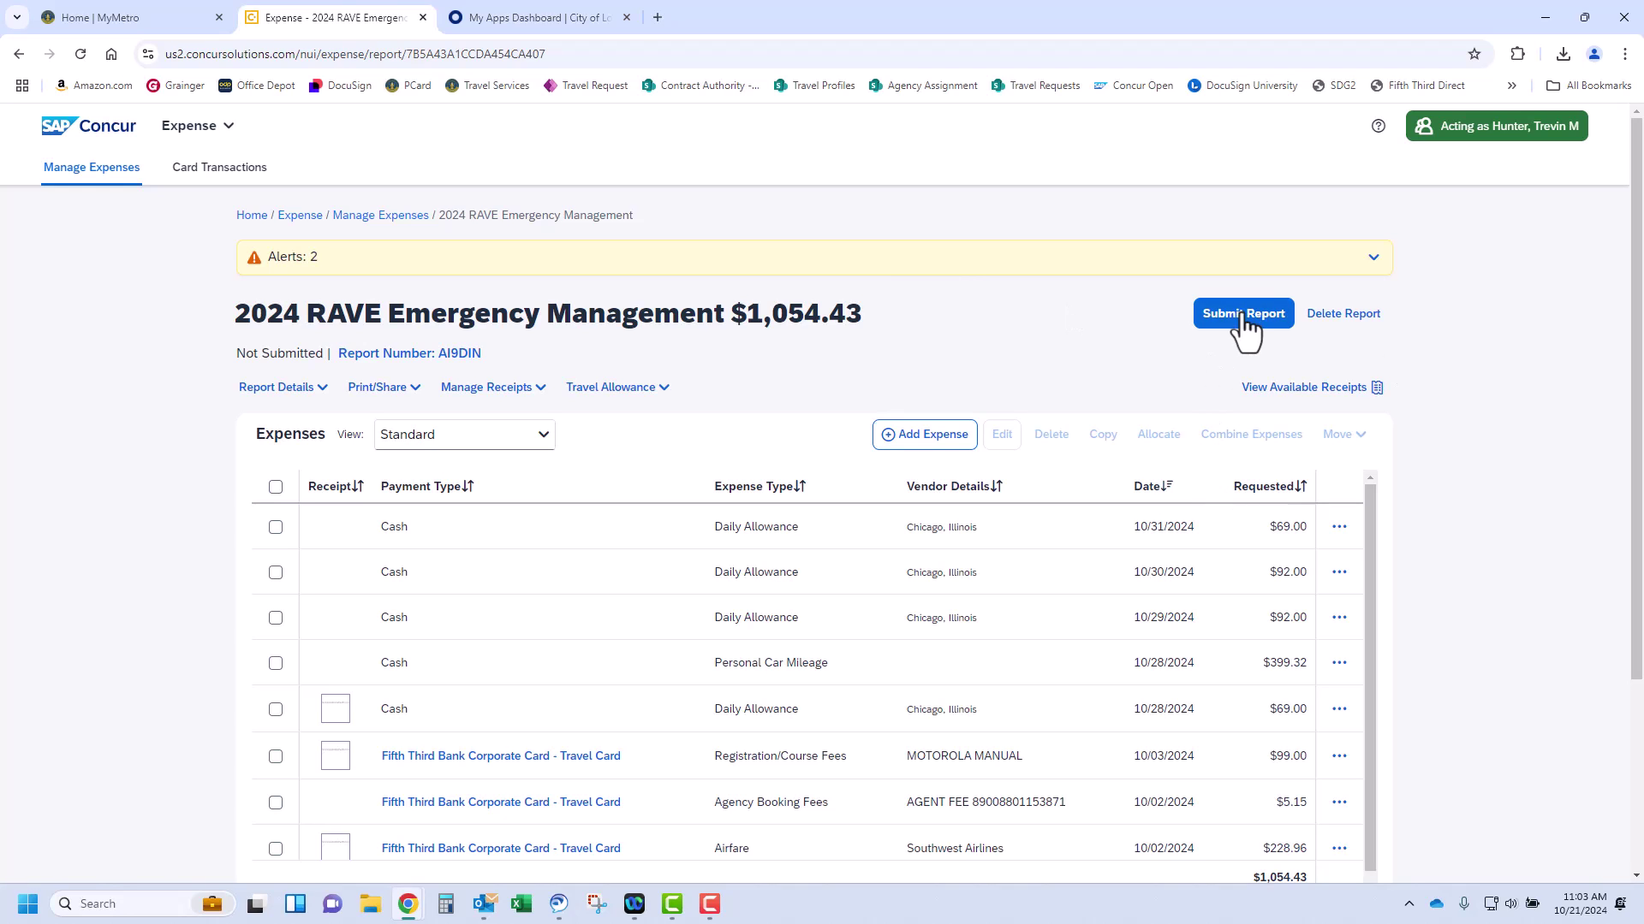
# Submit the report and accept the User Electronic Agreement; it stays Not Submitted with 2 alerts
pyautogui.click(1243, 323)
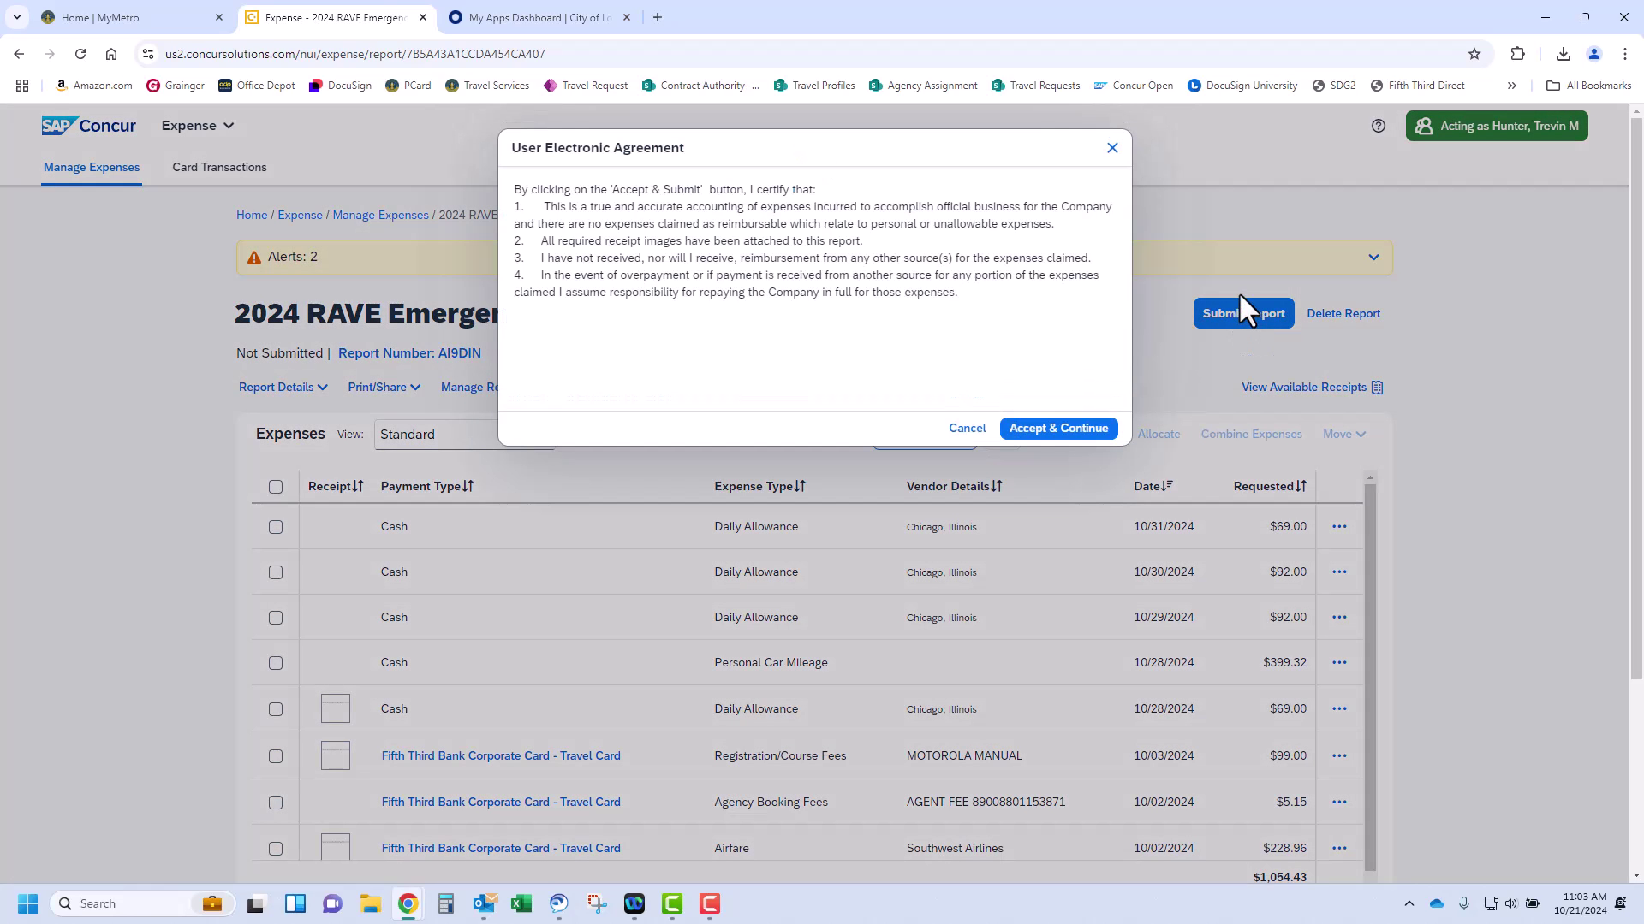
pyautogui.click(1072, 432)
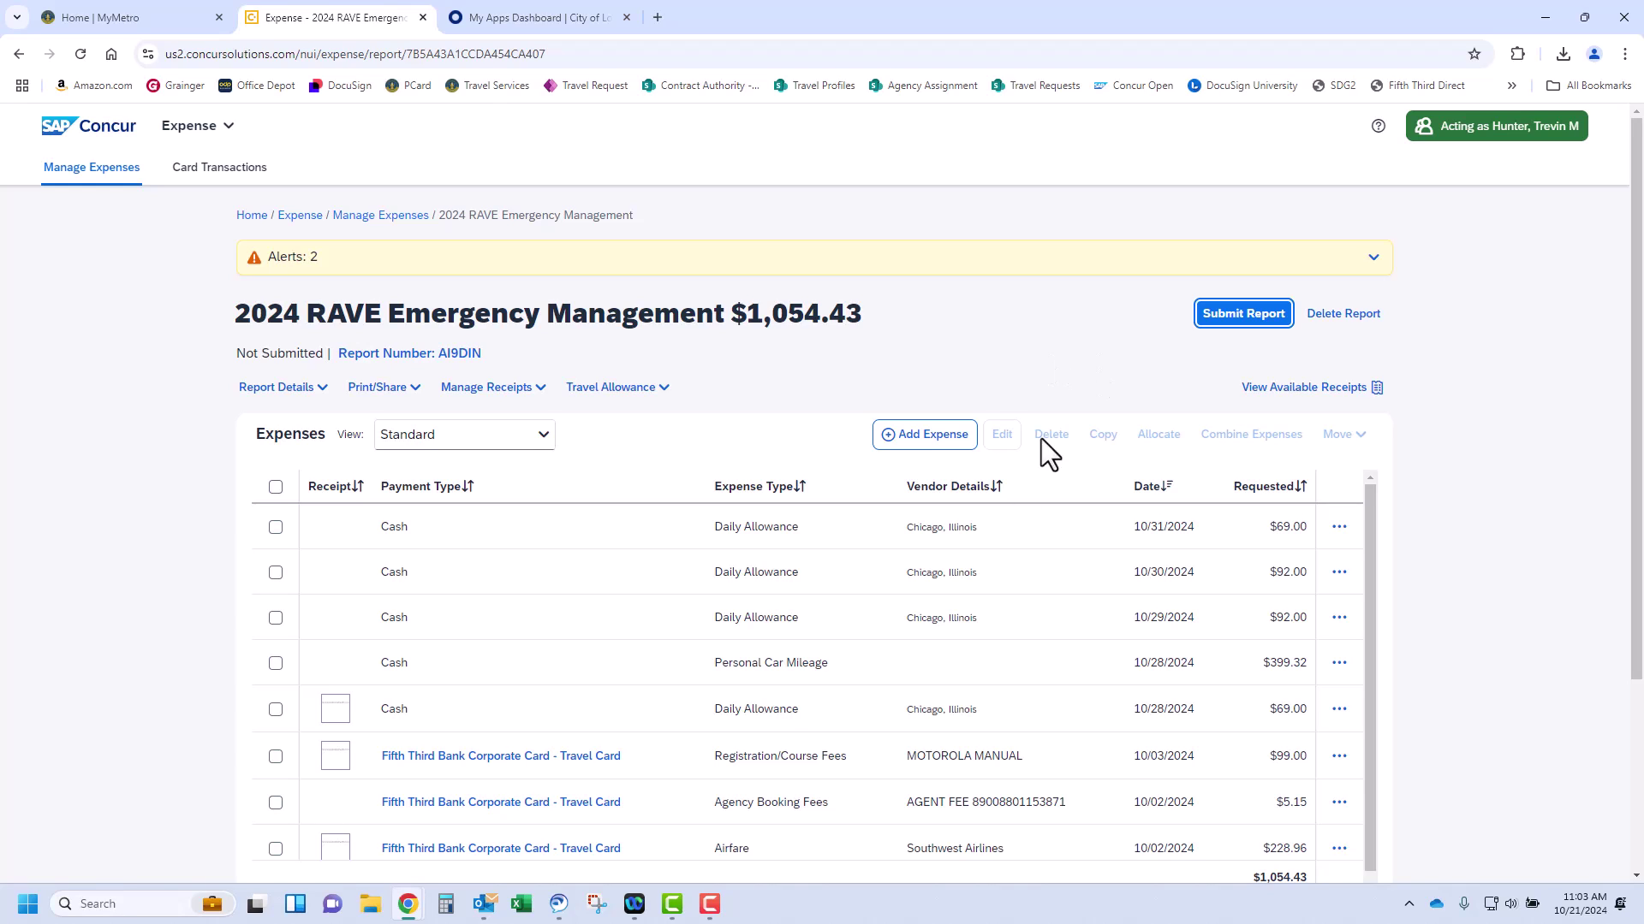
# Allocate the $99.00 Registration/Course Fees expense to cost center 365 EMS Preparedness and save the line
pyautogui.scroll(-1, 502, 722)
pyautogui.click(274, 745)
pyautogui.click(1339, 745)
pyautogui.click(1370, 682)
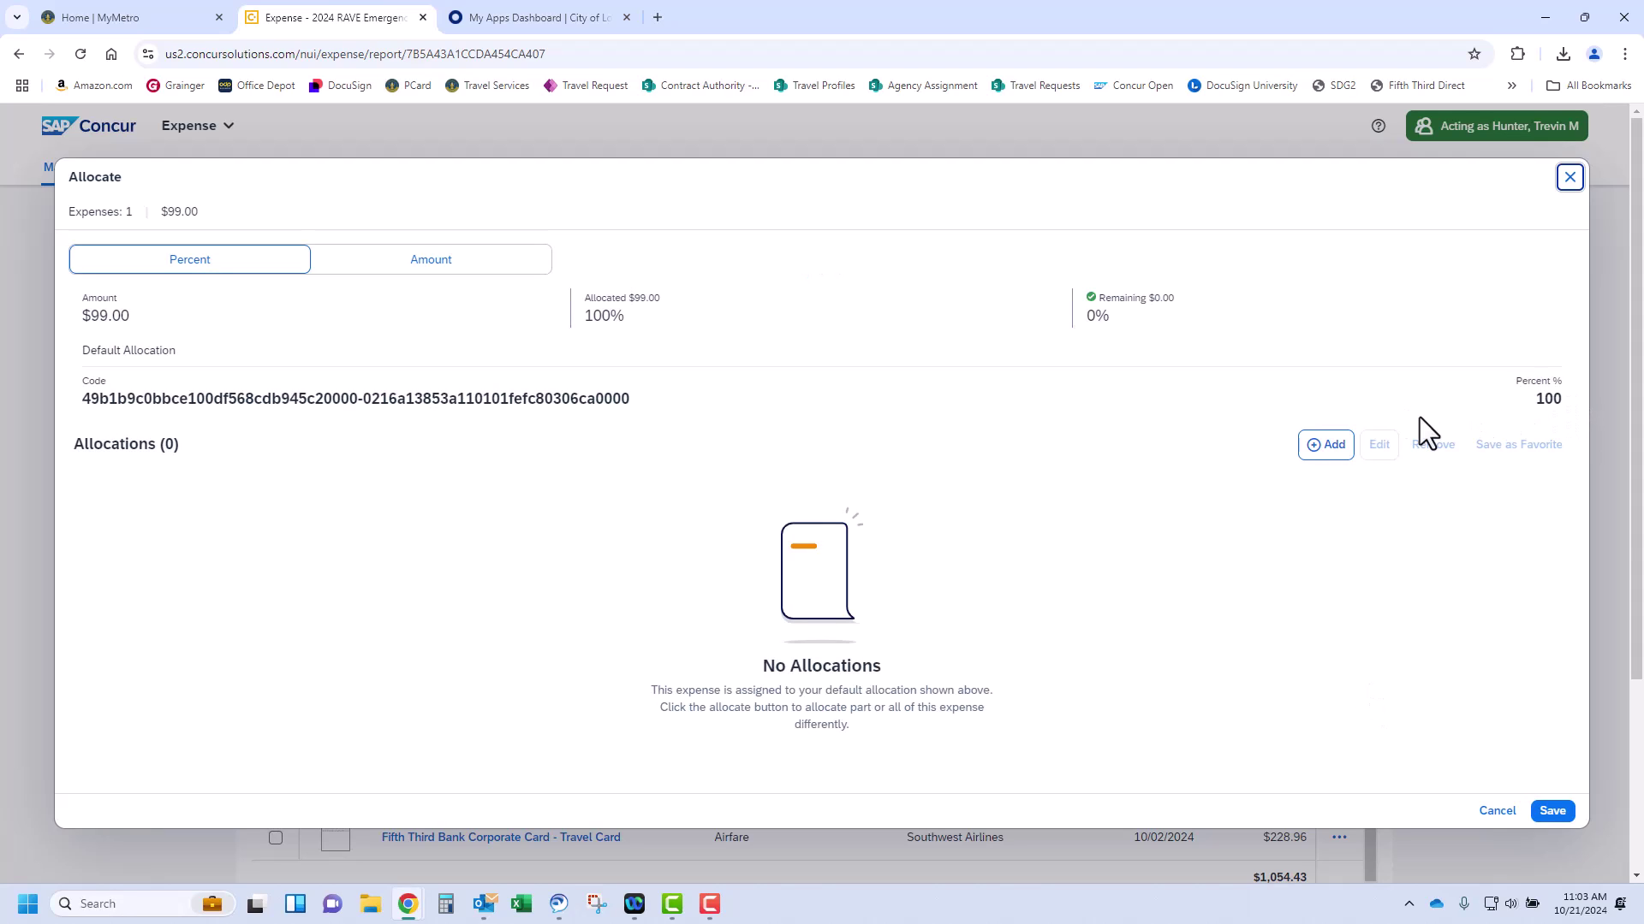
pyautogui.click(1335, 447)
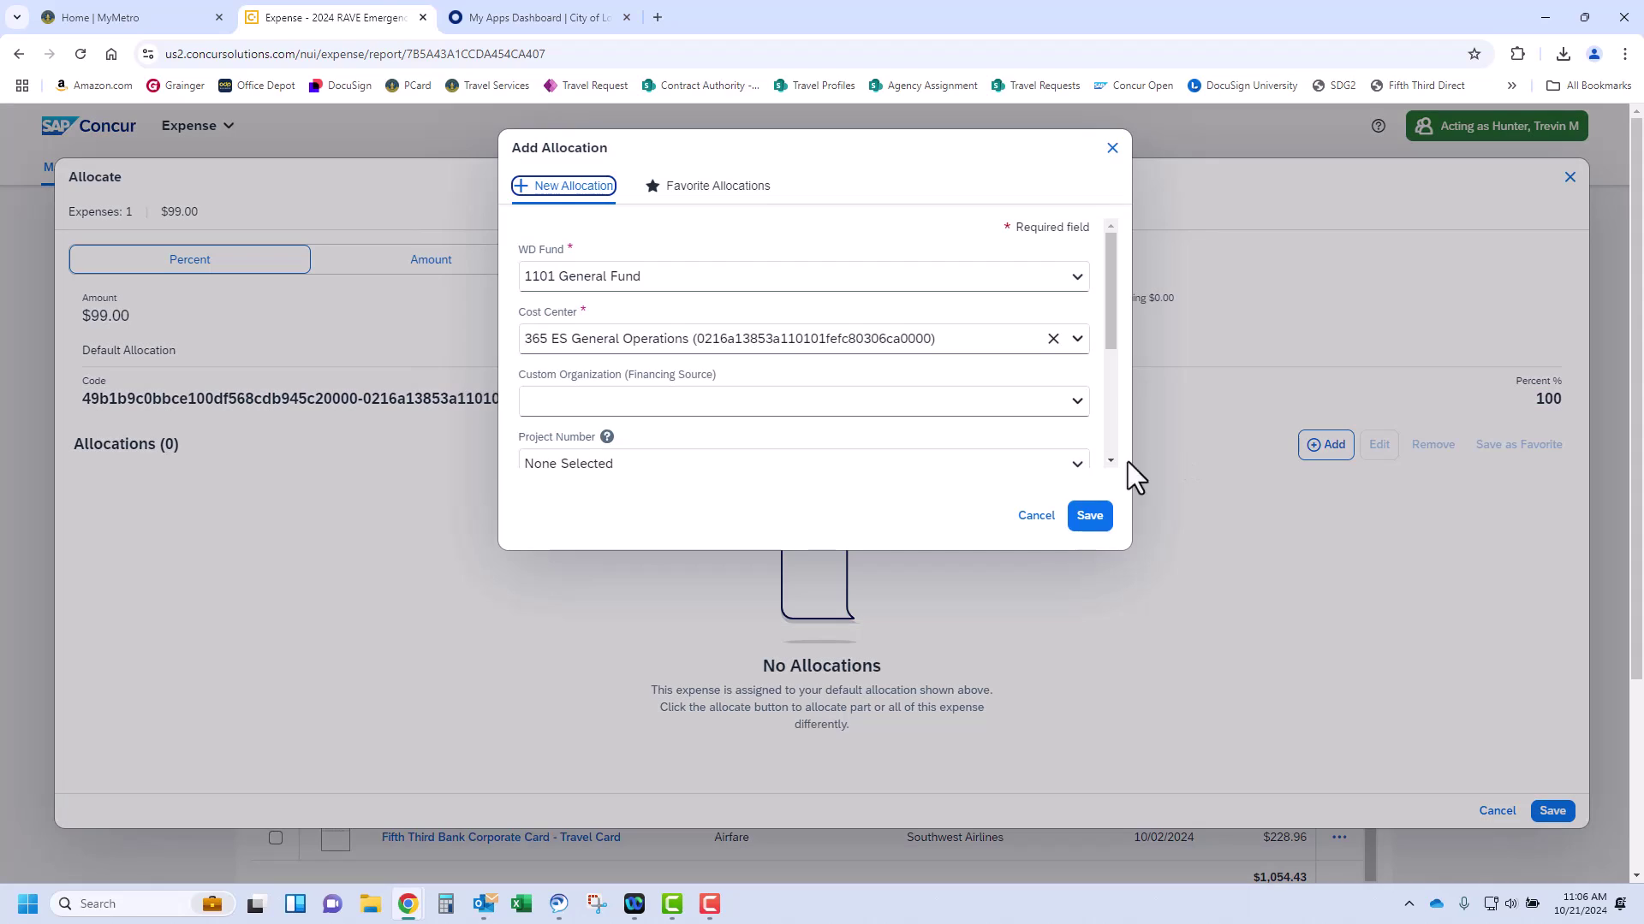
pyautogui.click(836, 341)
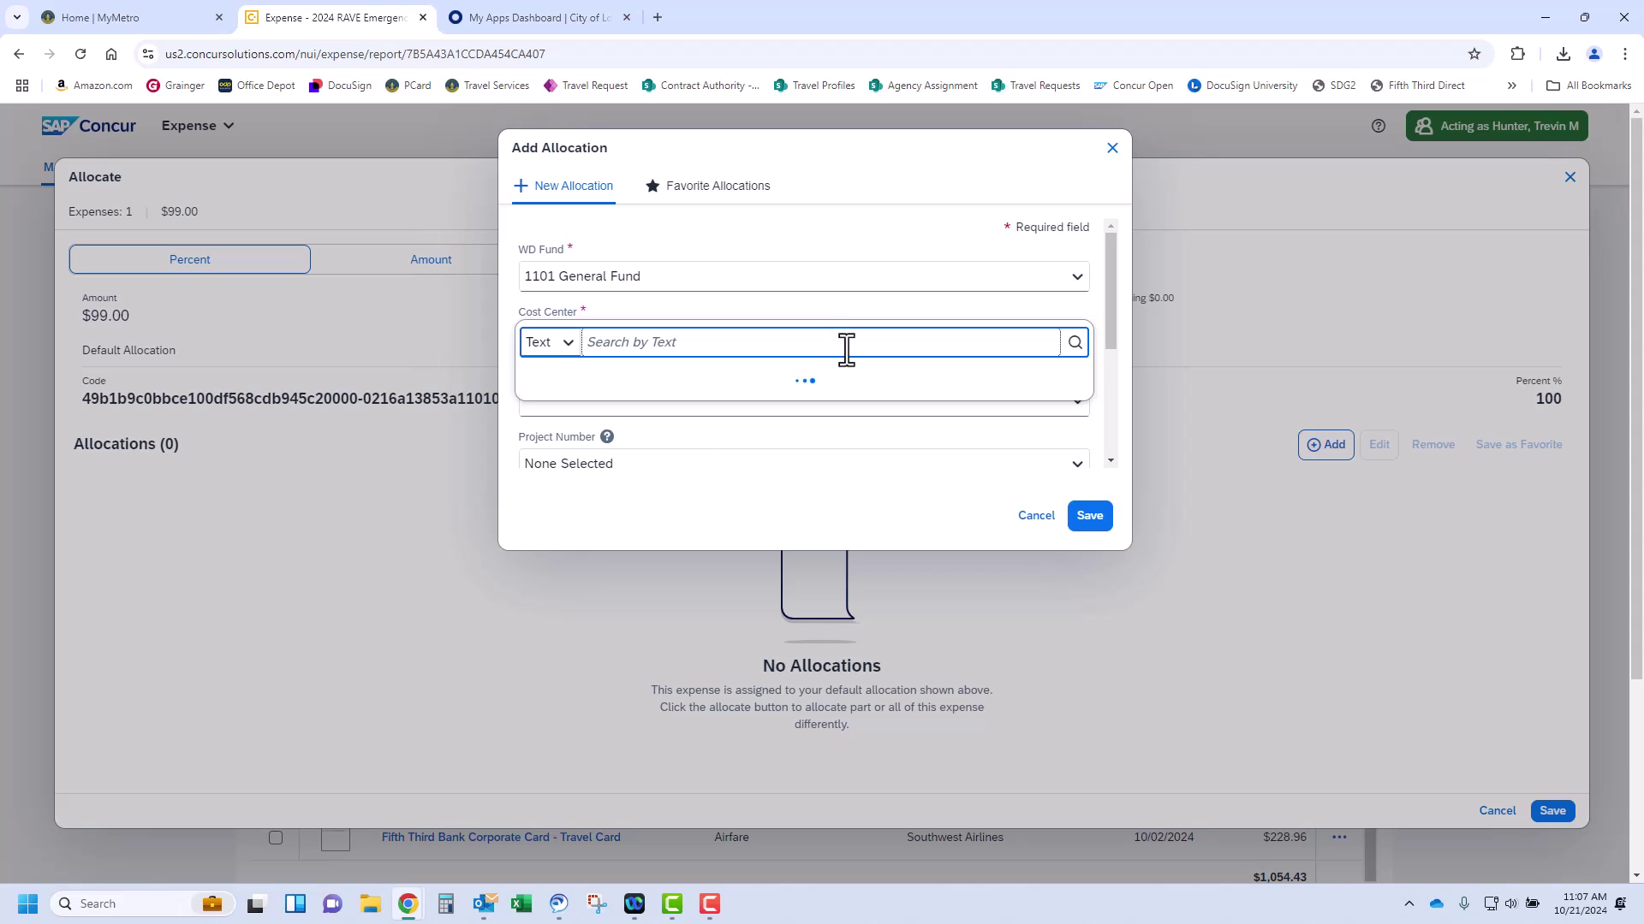
pyautogui.write('365 em')
pyautogui.click(706, 484)
pyautogui.click(1090, 516)
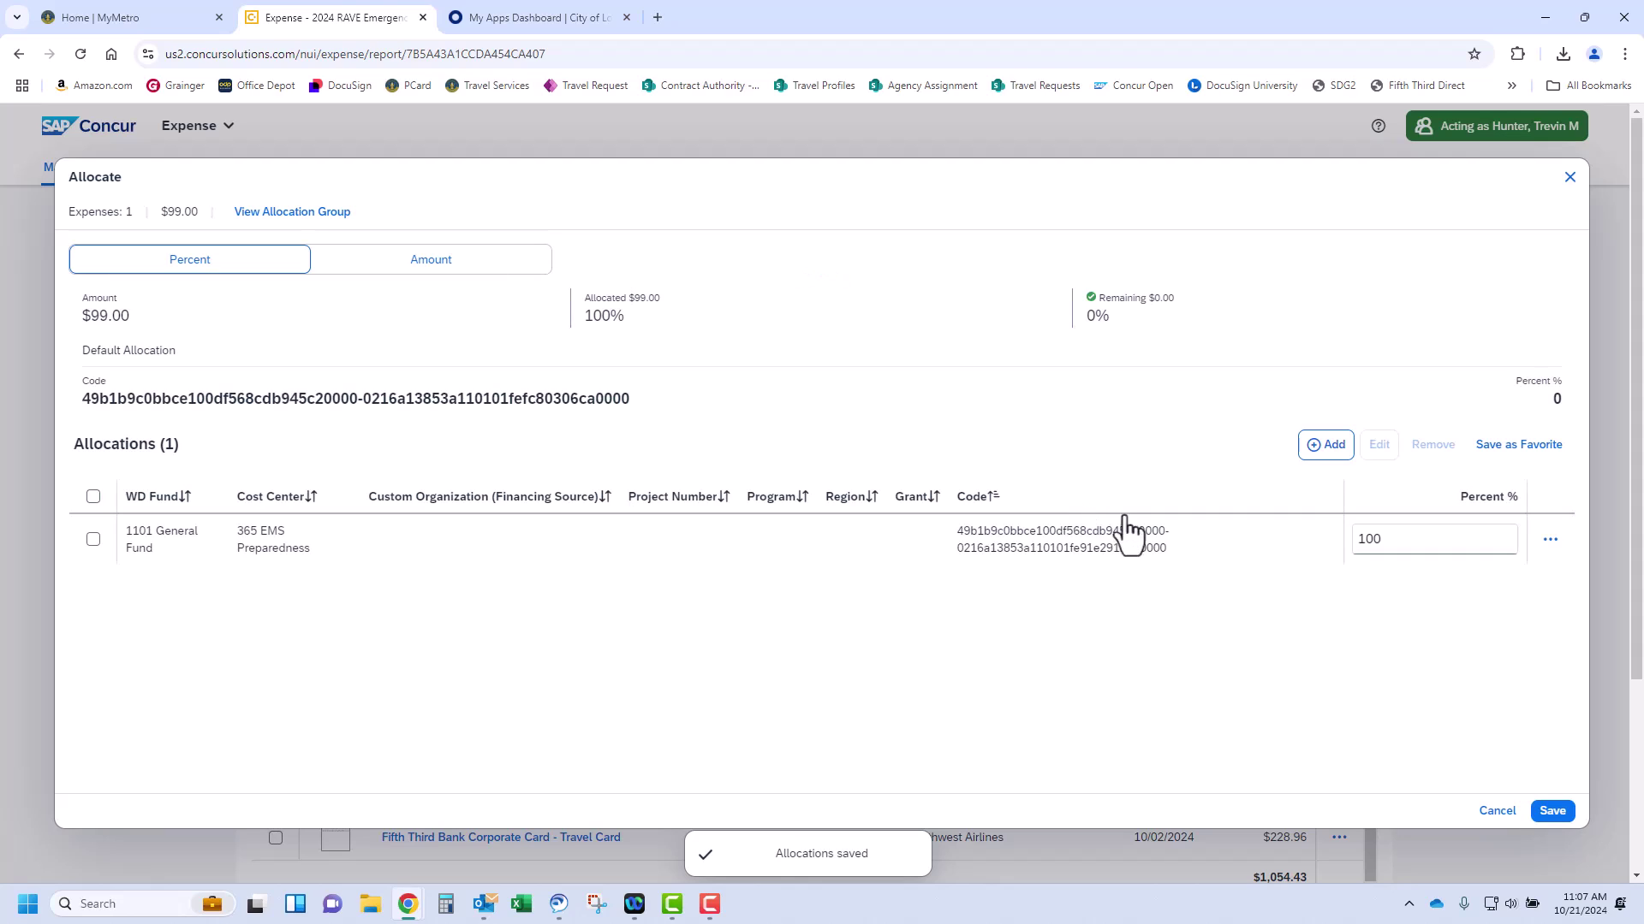
# Set 365 EMS Preparedness to 50%, add 365 ES General Operations for the rest, and save
pyautogui.click(1477, 537)
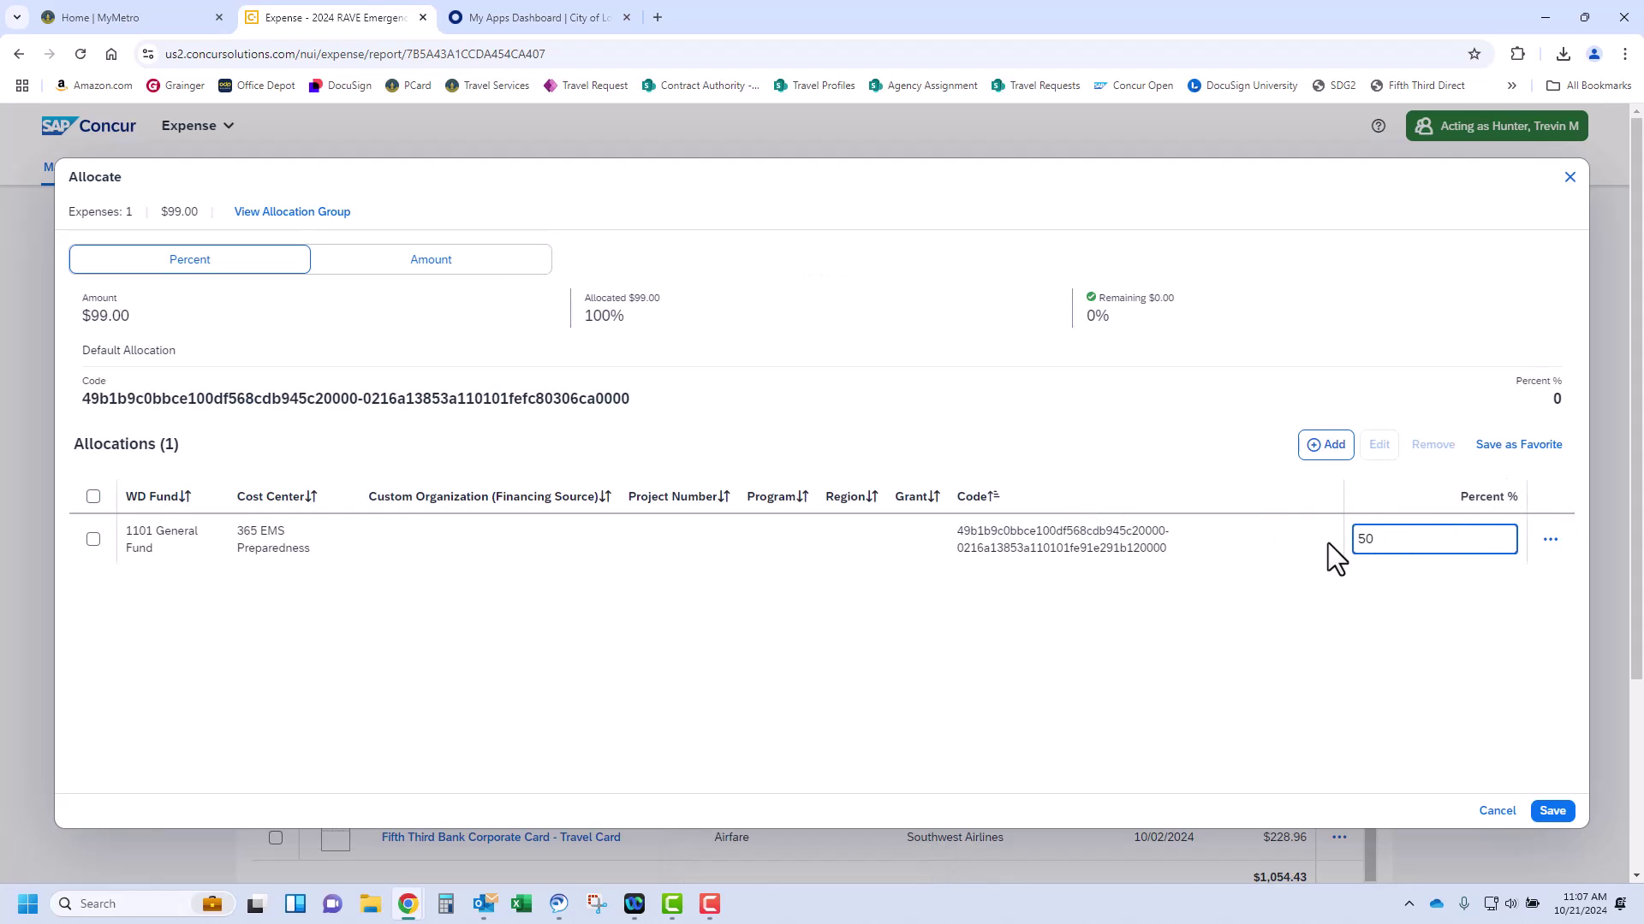
pyautogui.press('Tab')
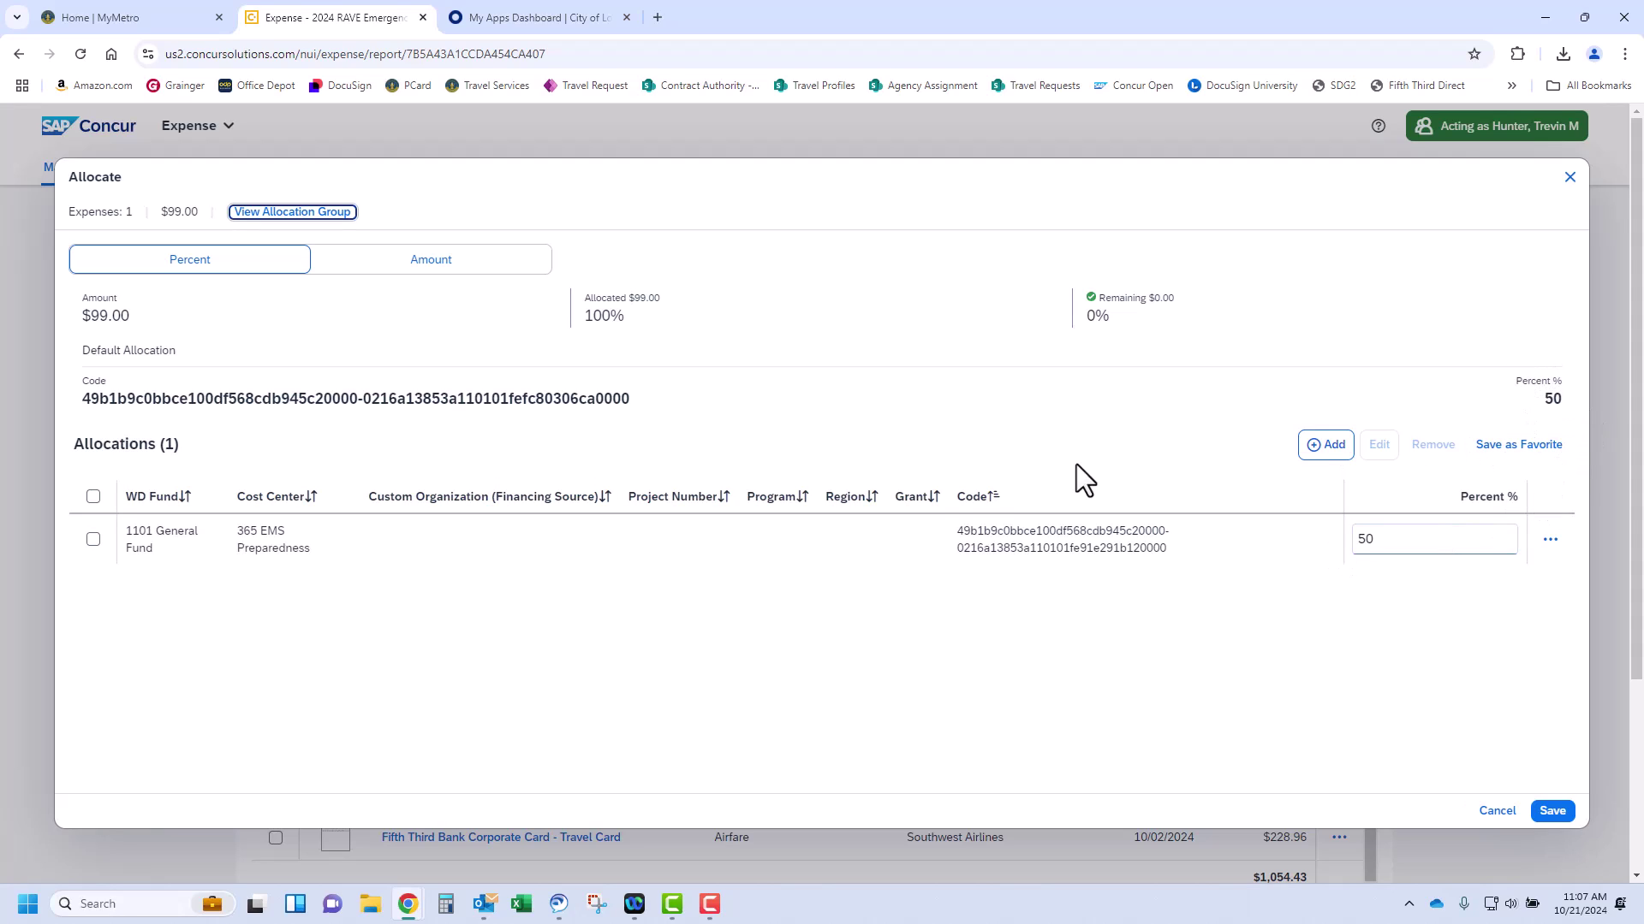
pyautogui.click(1314, 451)
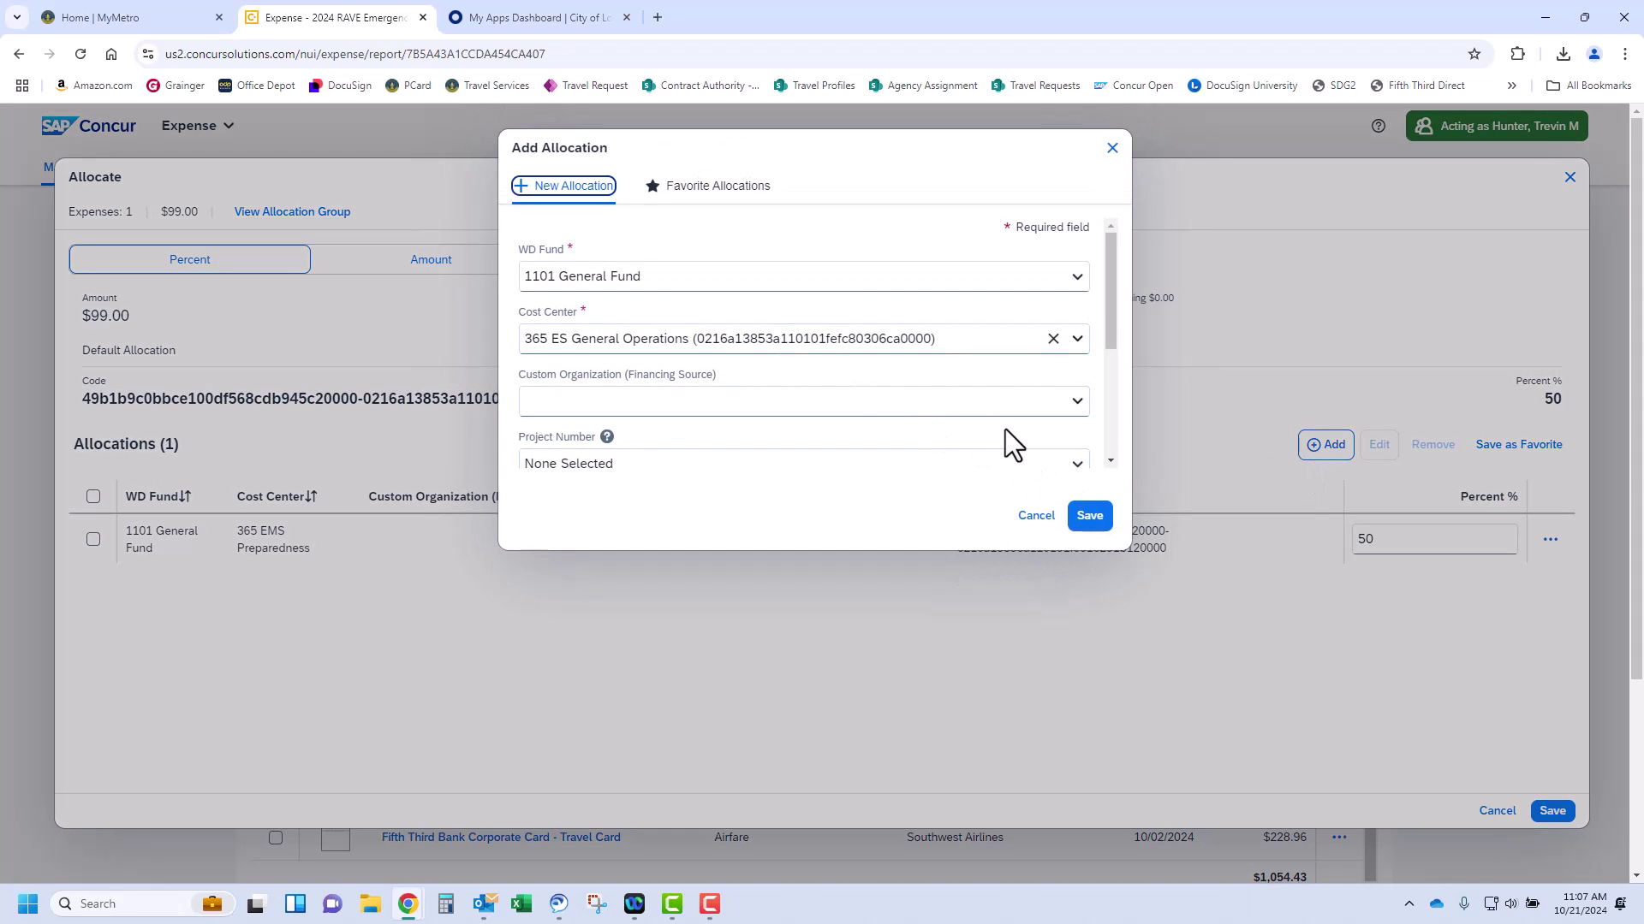
pyautogui.scroll(-3, 875, 410)
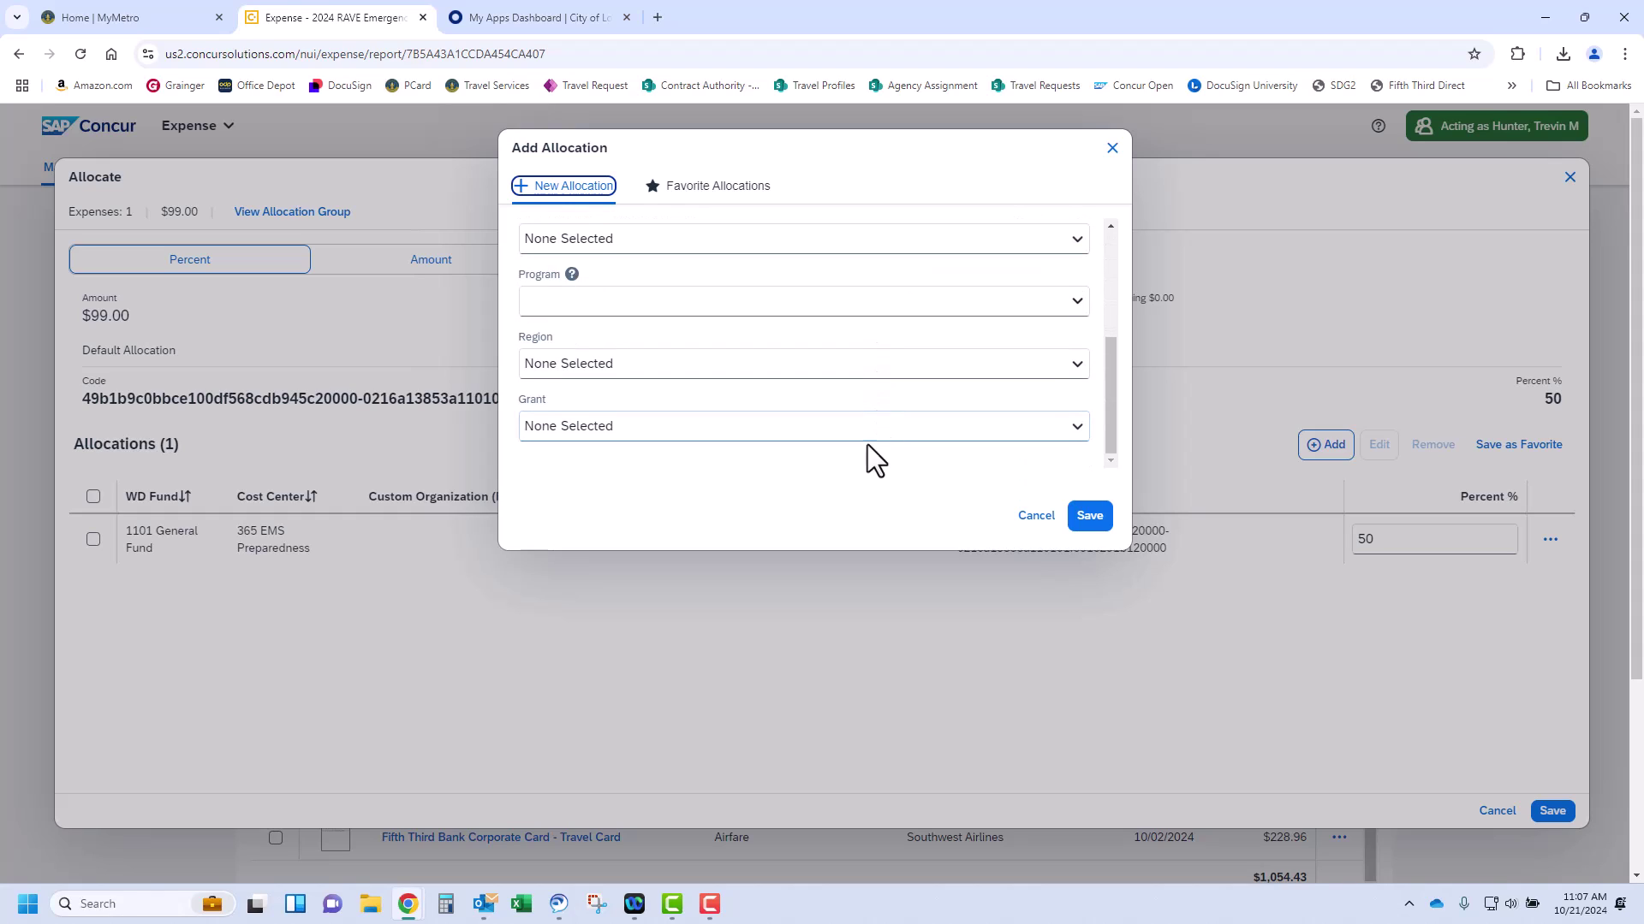
pyautogui.click(1094, 517)
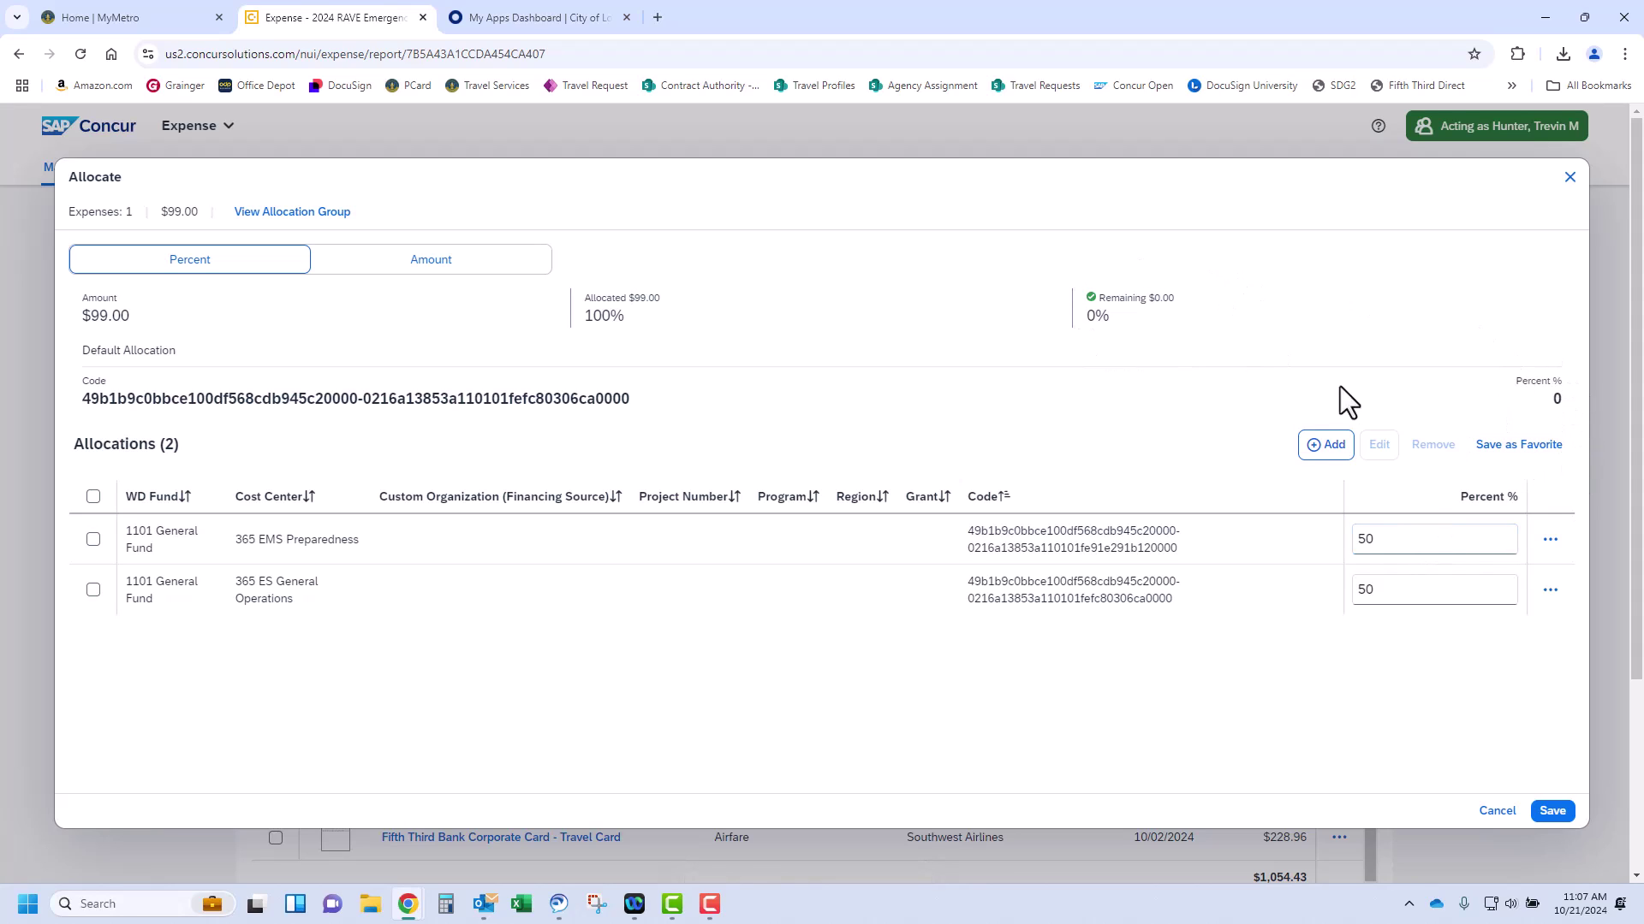
pyautogui.click(1552, 811)
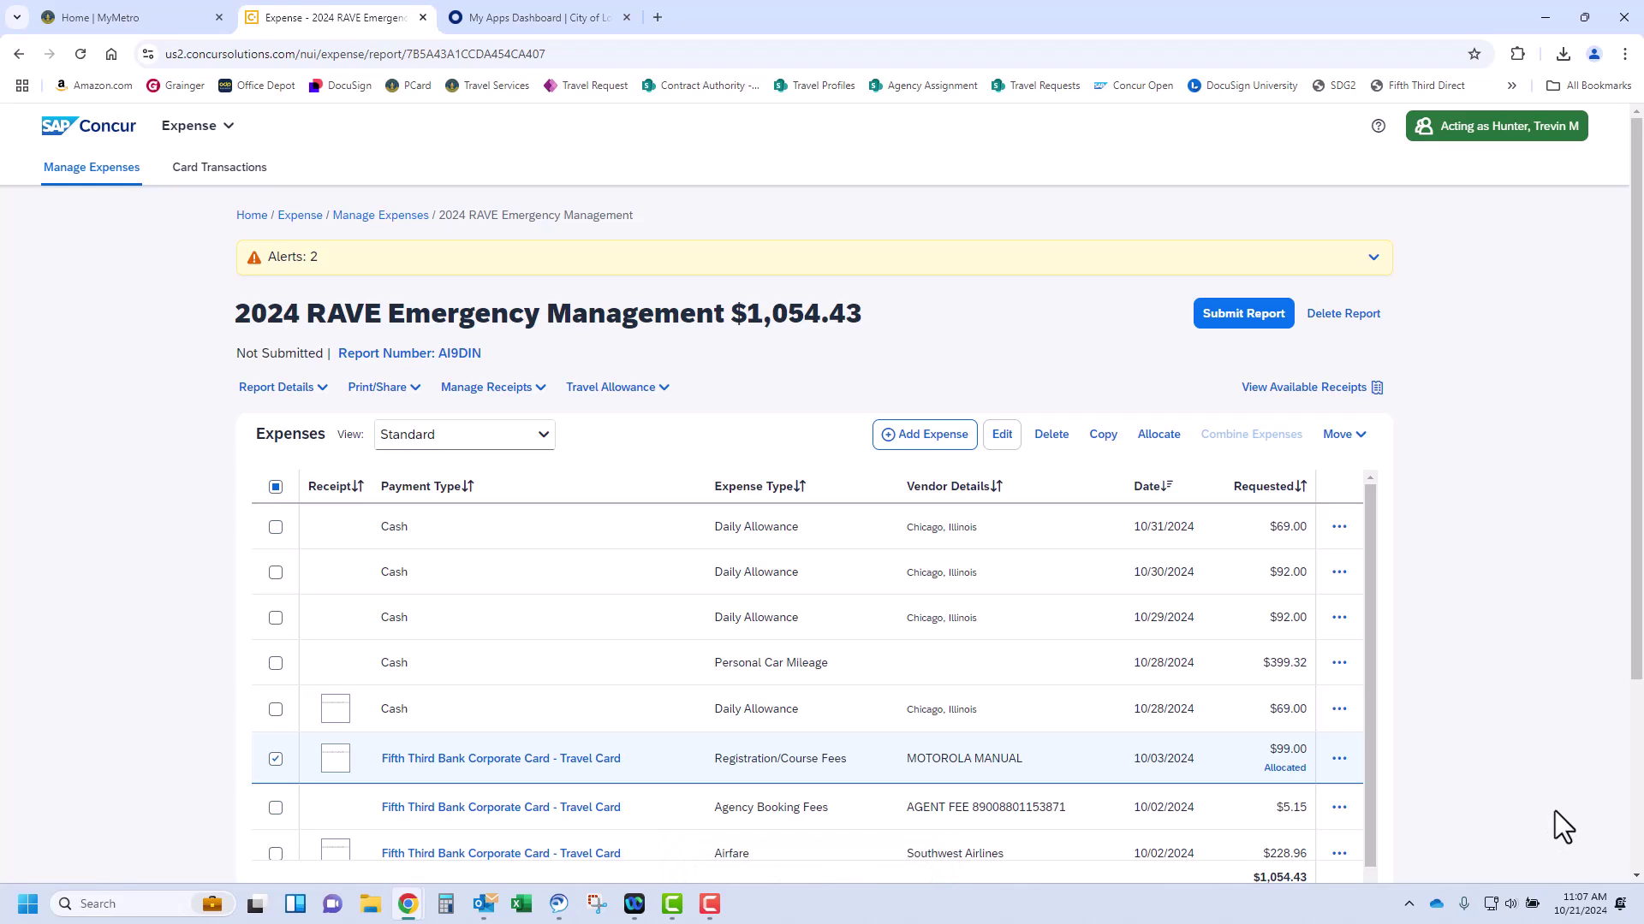
pyautogui.scroll(-2, 1517, 775)
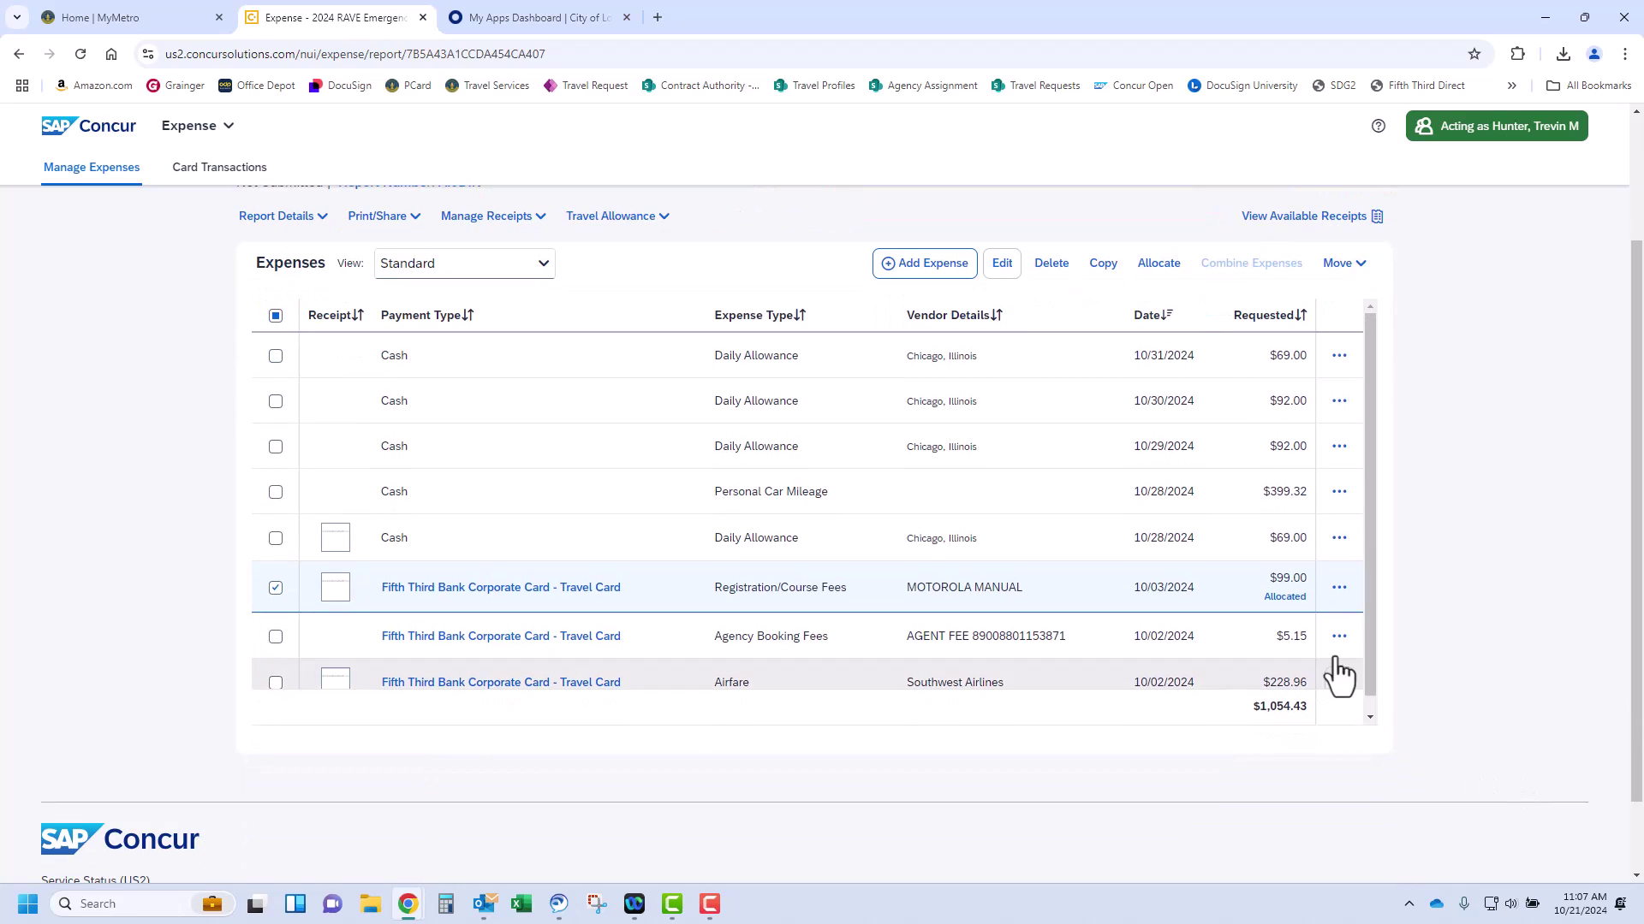
pyautogui.click(1294, 601)
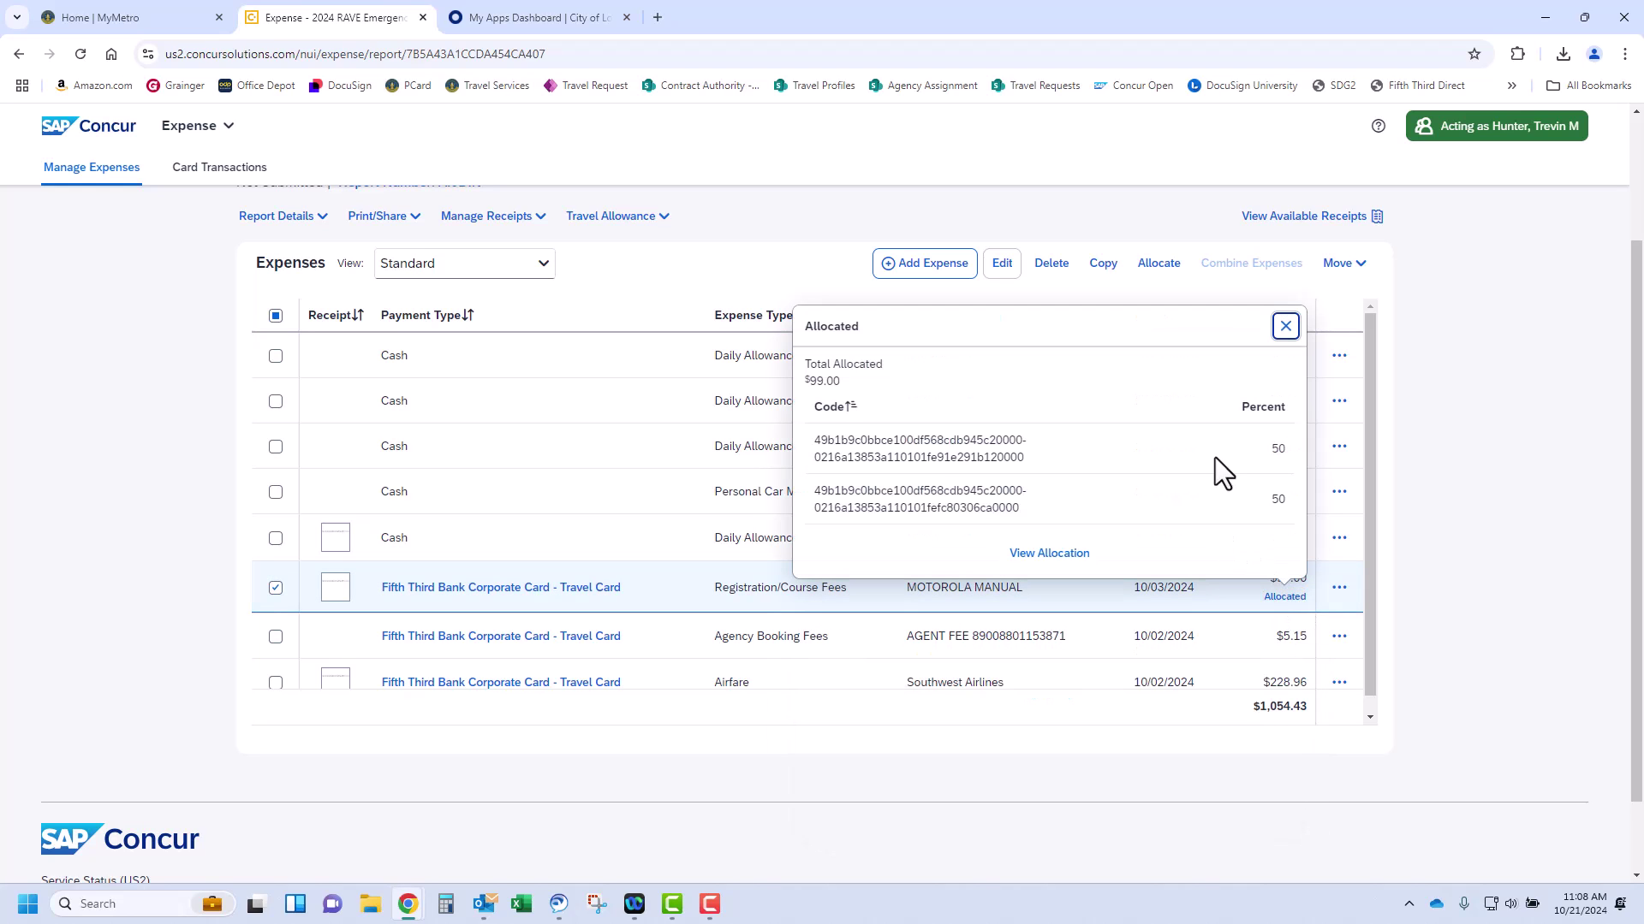
pyautogui.click(1075, 553)
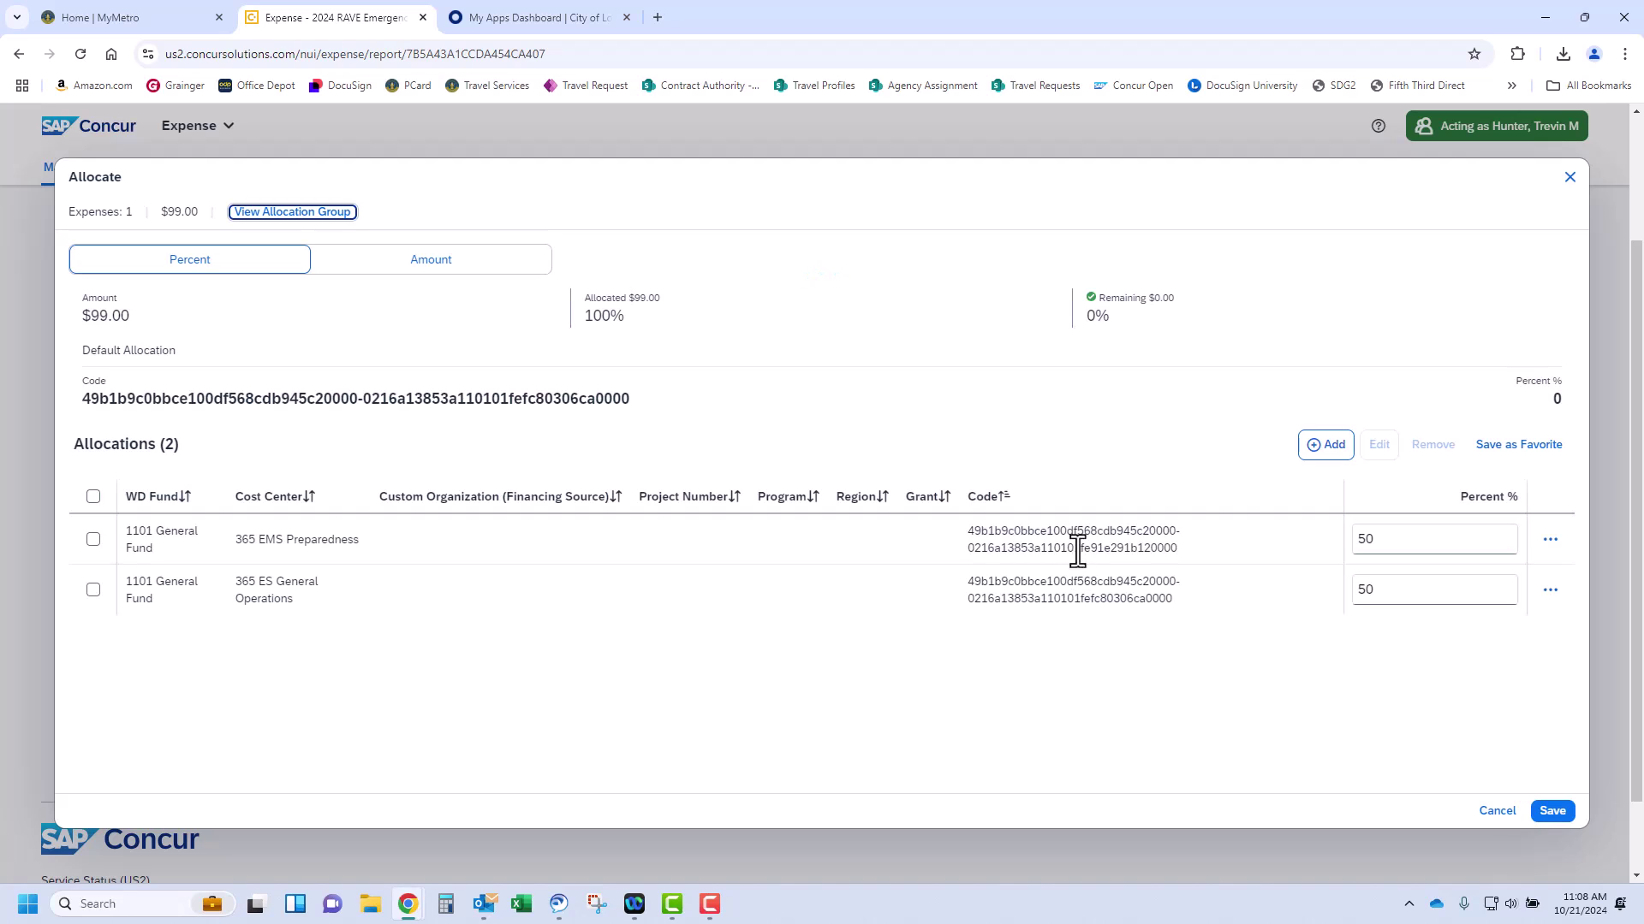
pyautogui.click(1569, 177)
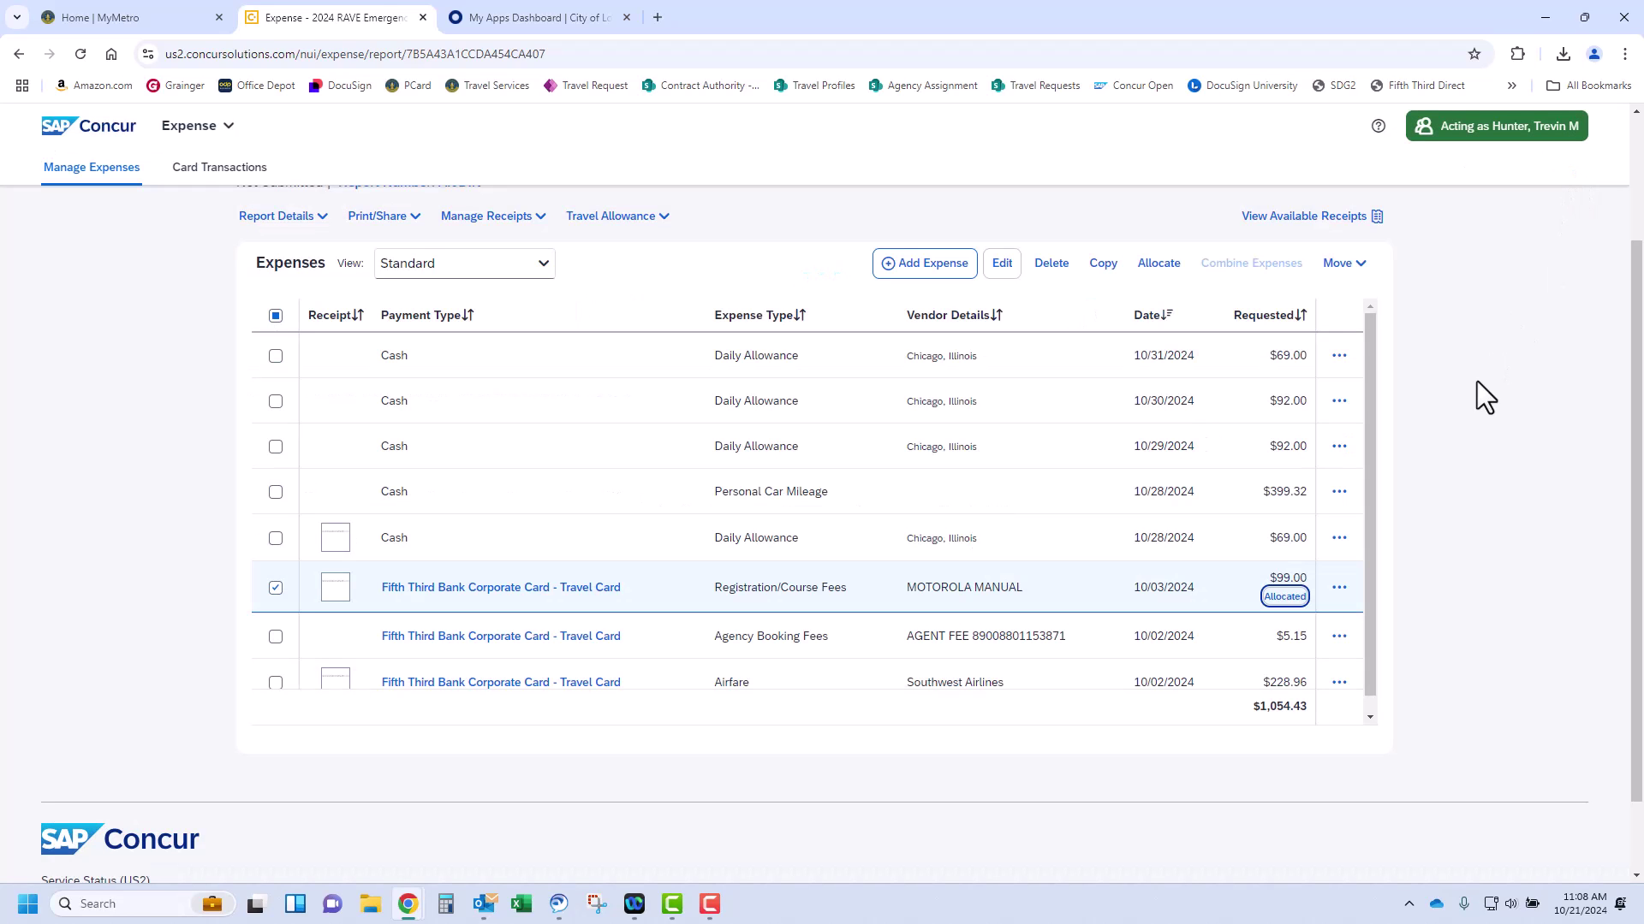